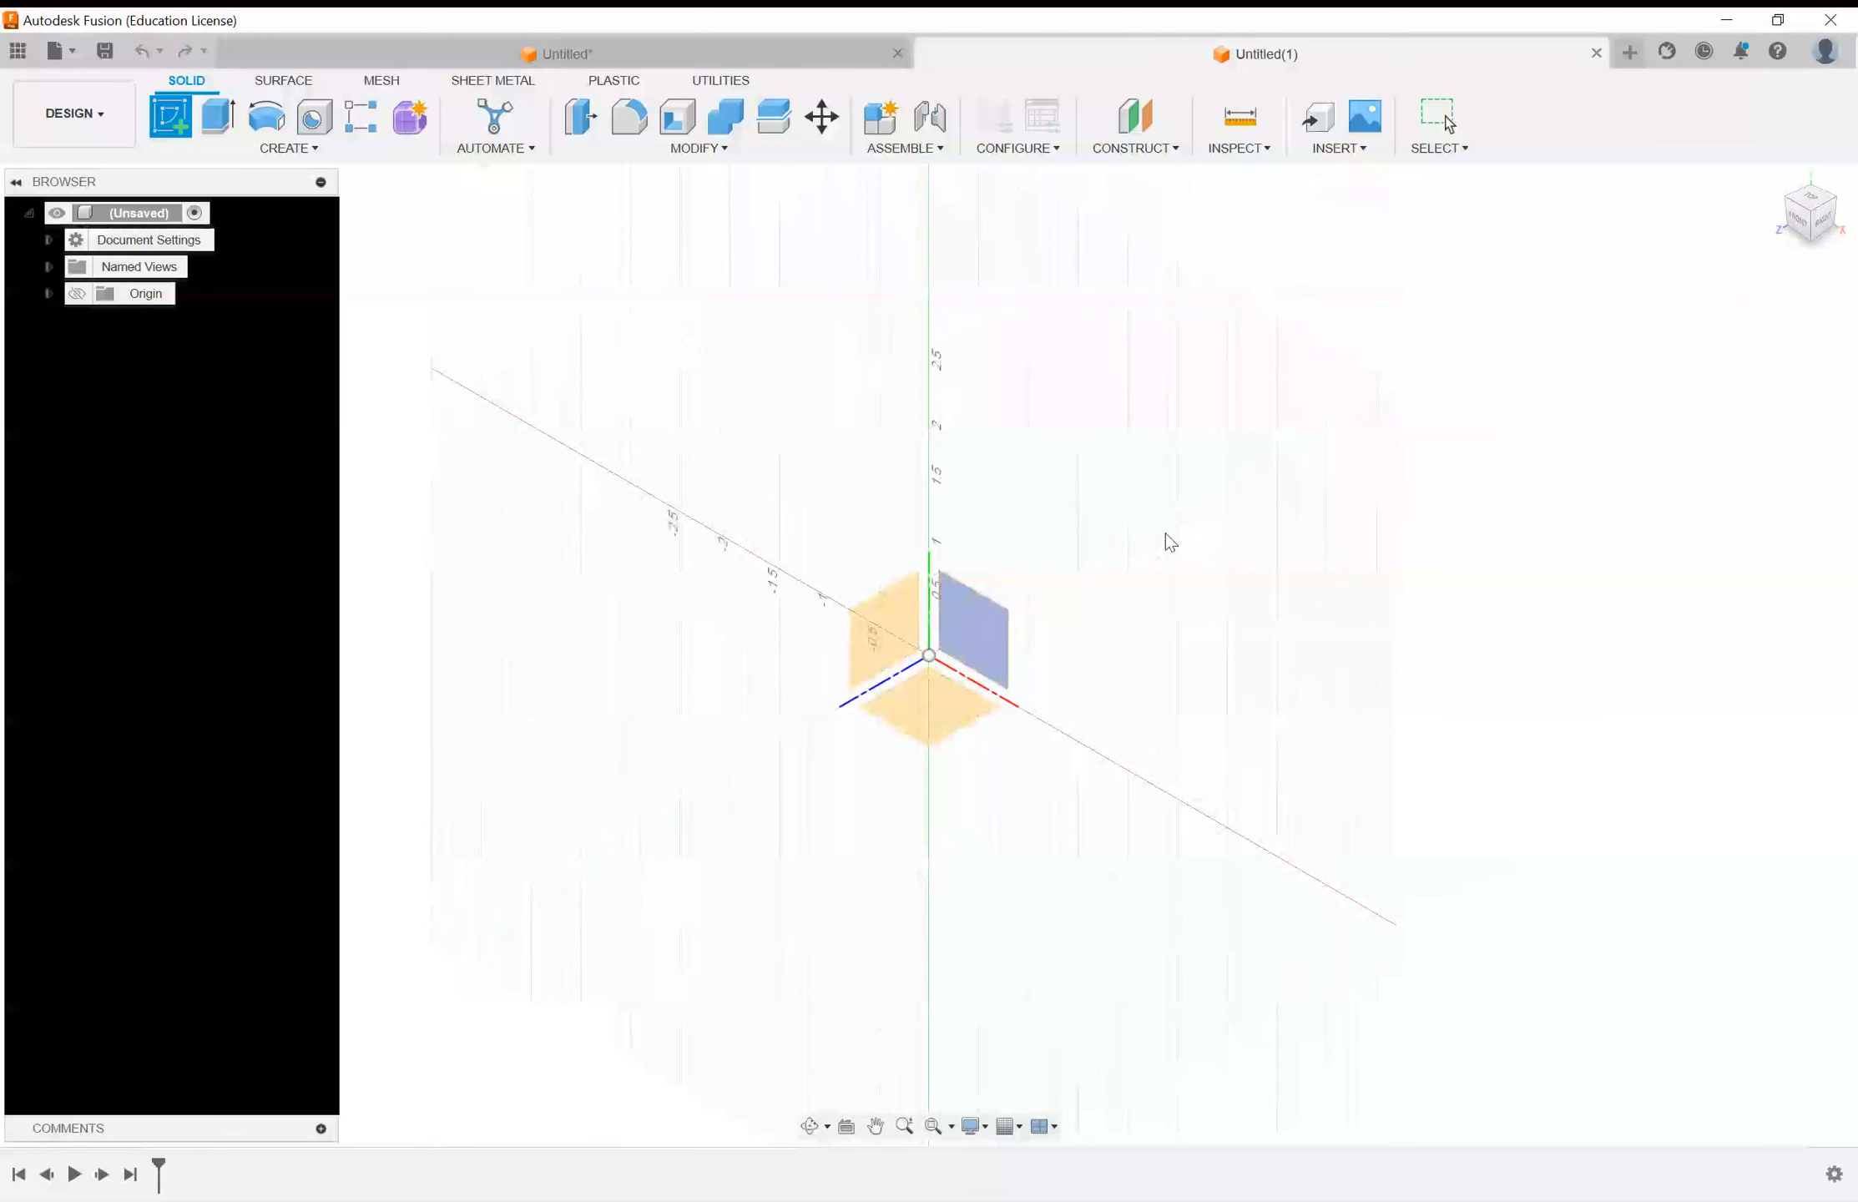
Step: Sketch a two-point rectangle on the front plane, extending right and down from the origin, and adjust it to about 2.69 by 1.62 in
{"action": "left_click", "coordinate": [965, 627]}
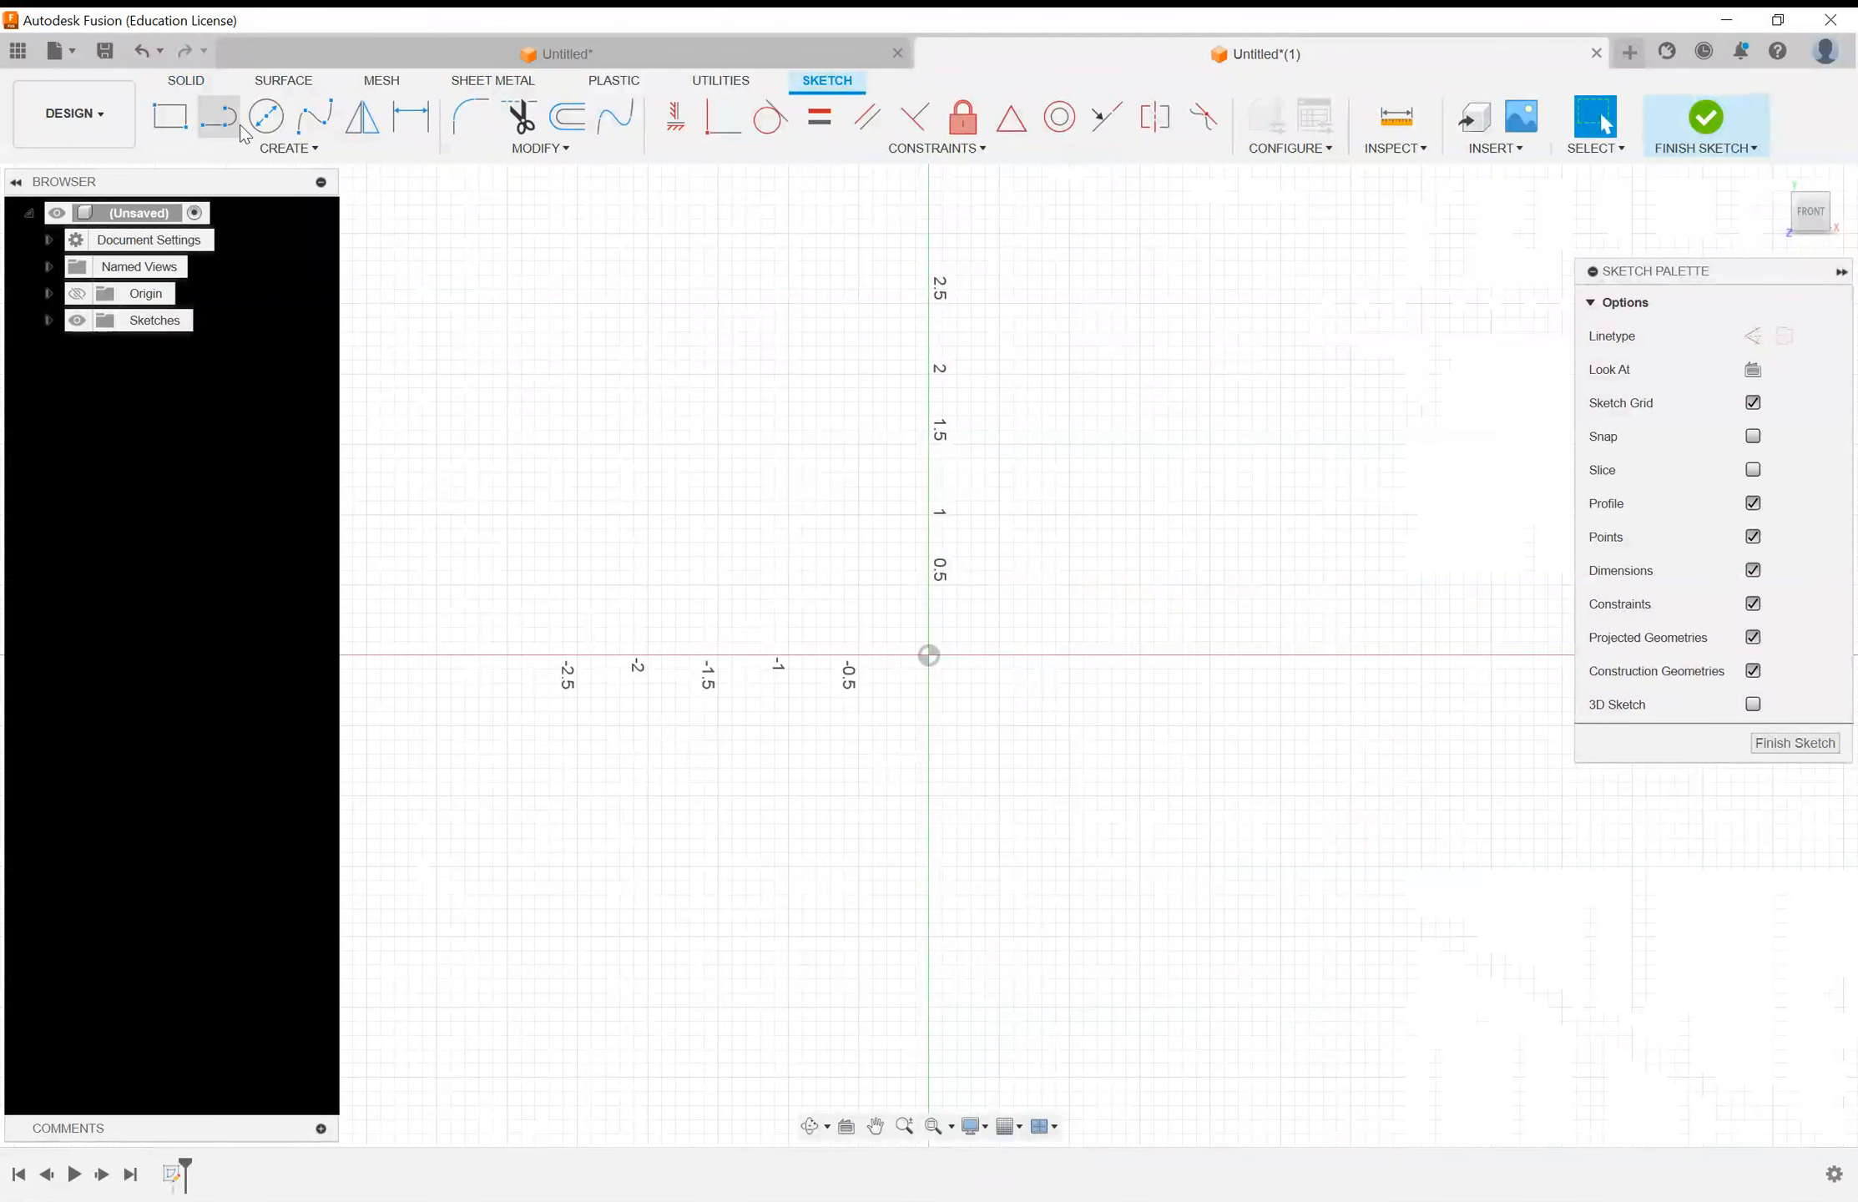
{"action": "left_click", "coordinate": [320, 149]}
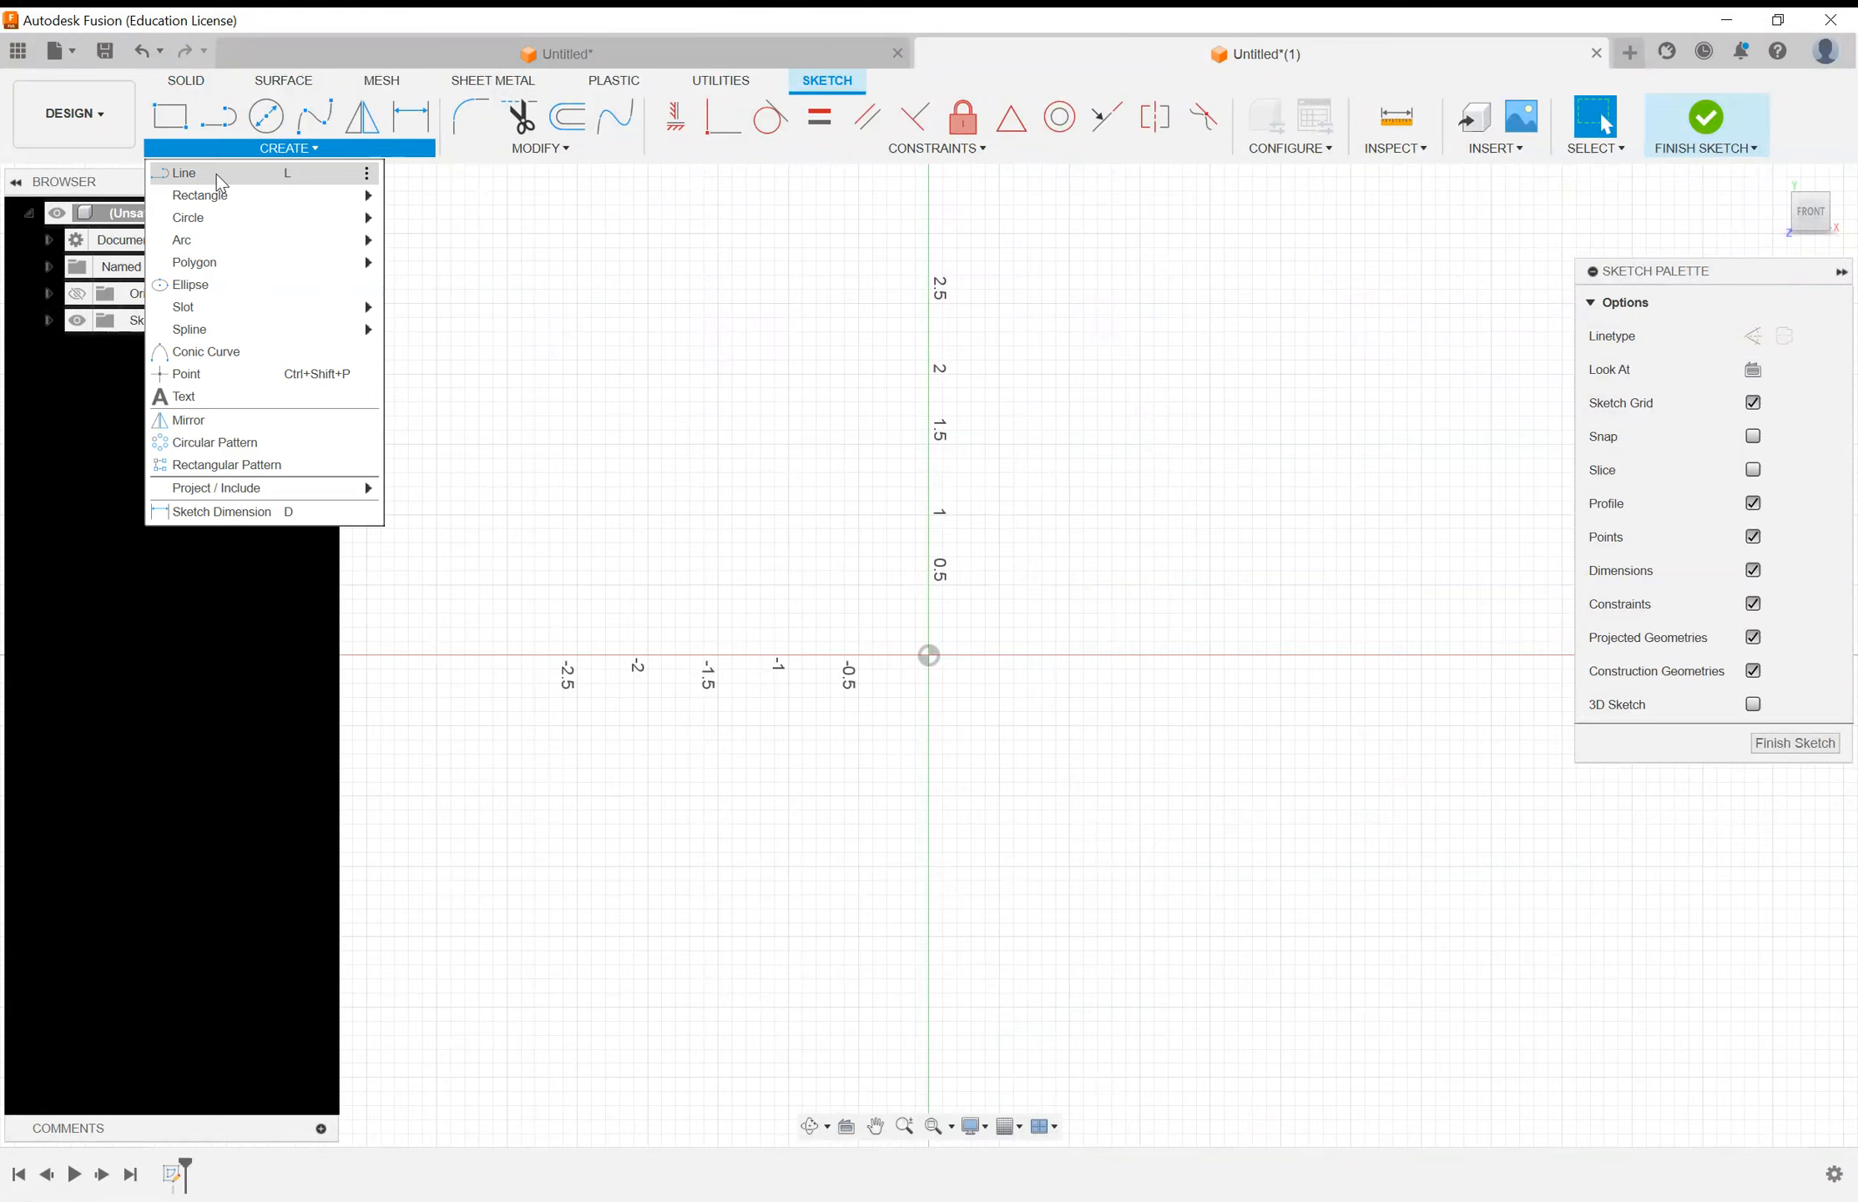
{"action": "mouse_move", "coordinate": [246, 215]}
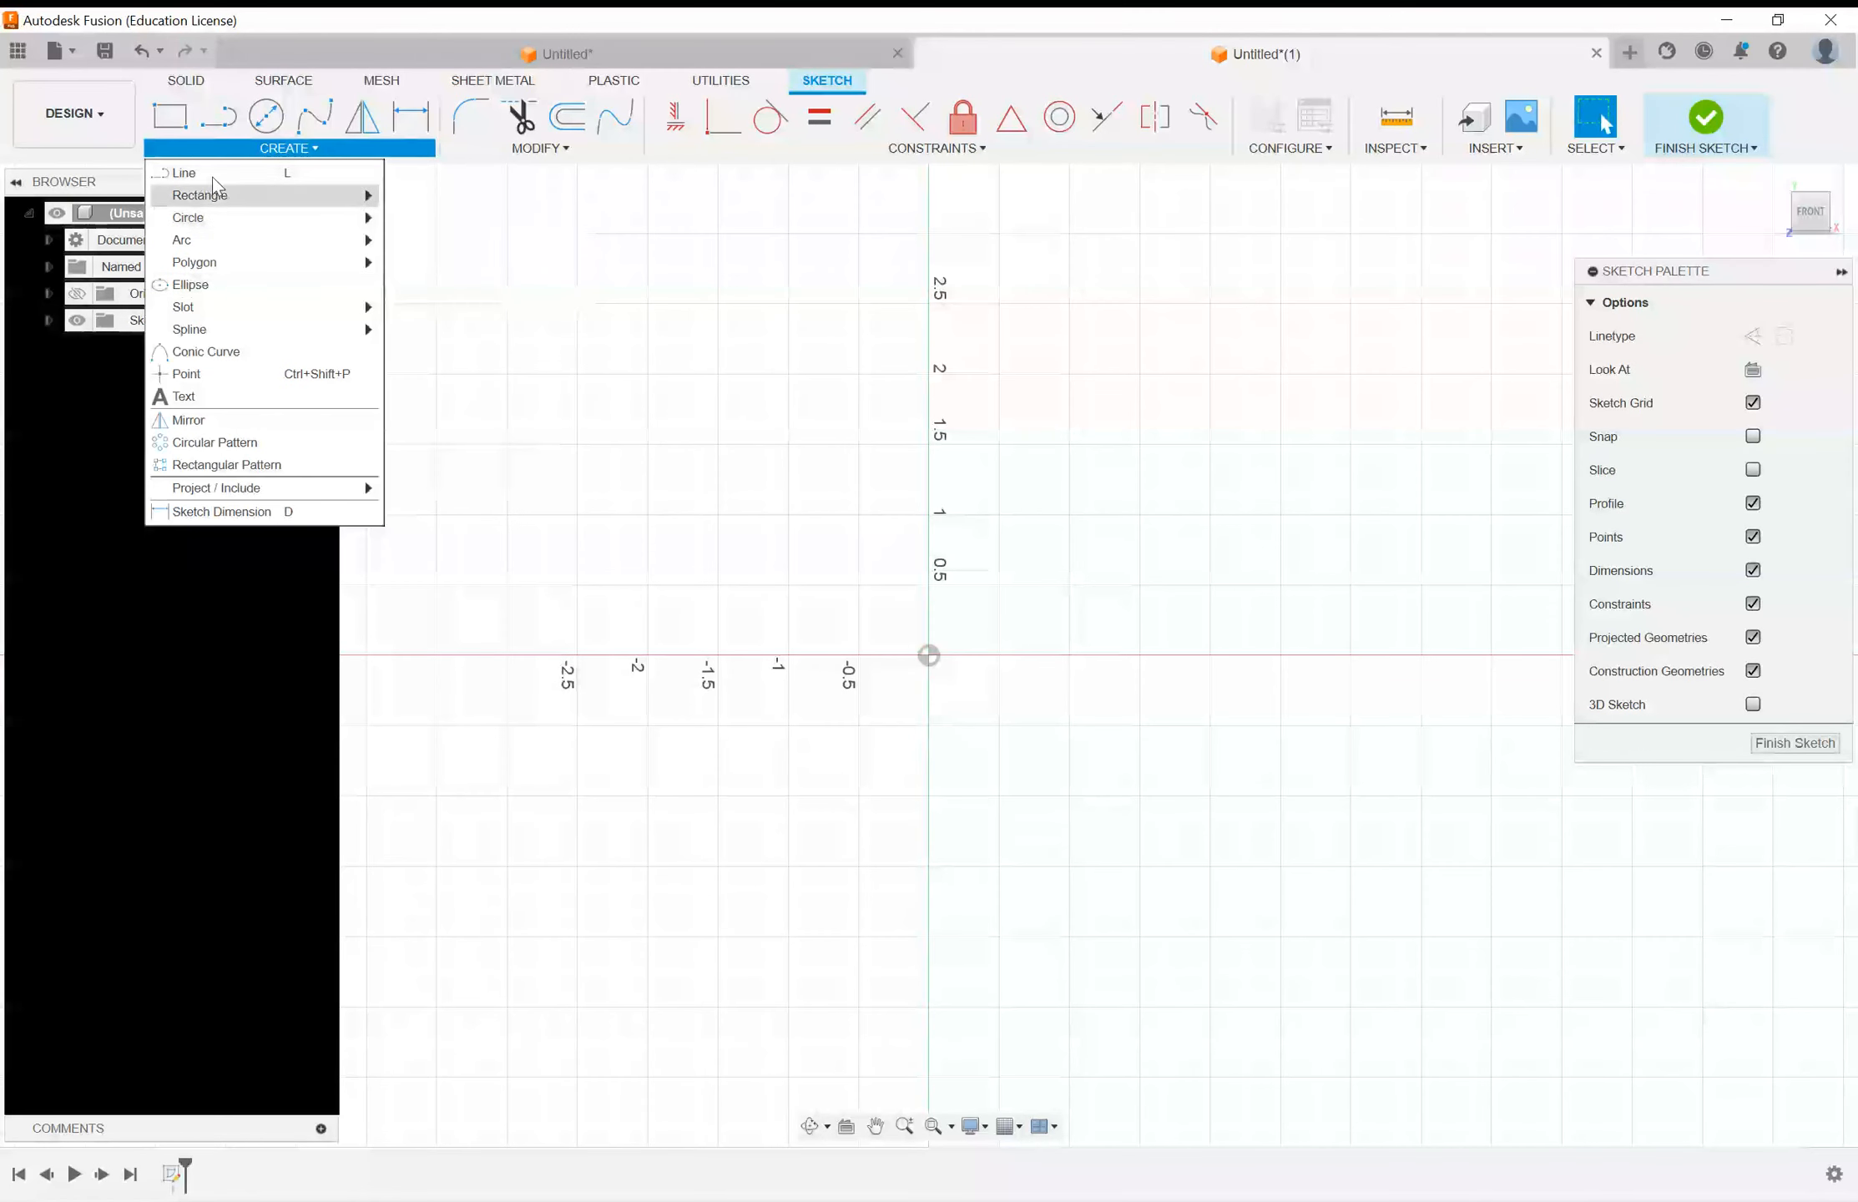
{"action": "mouse_move", "coordinate": [242, 265]}
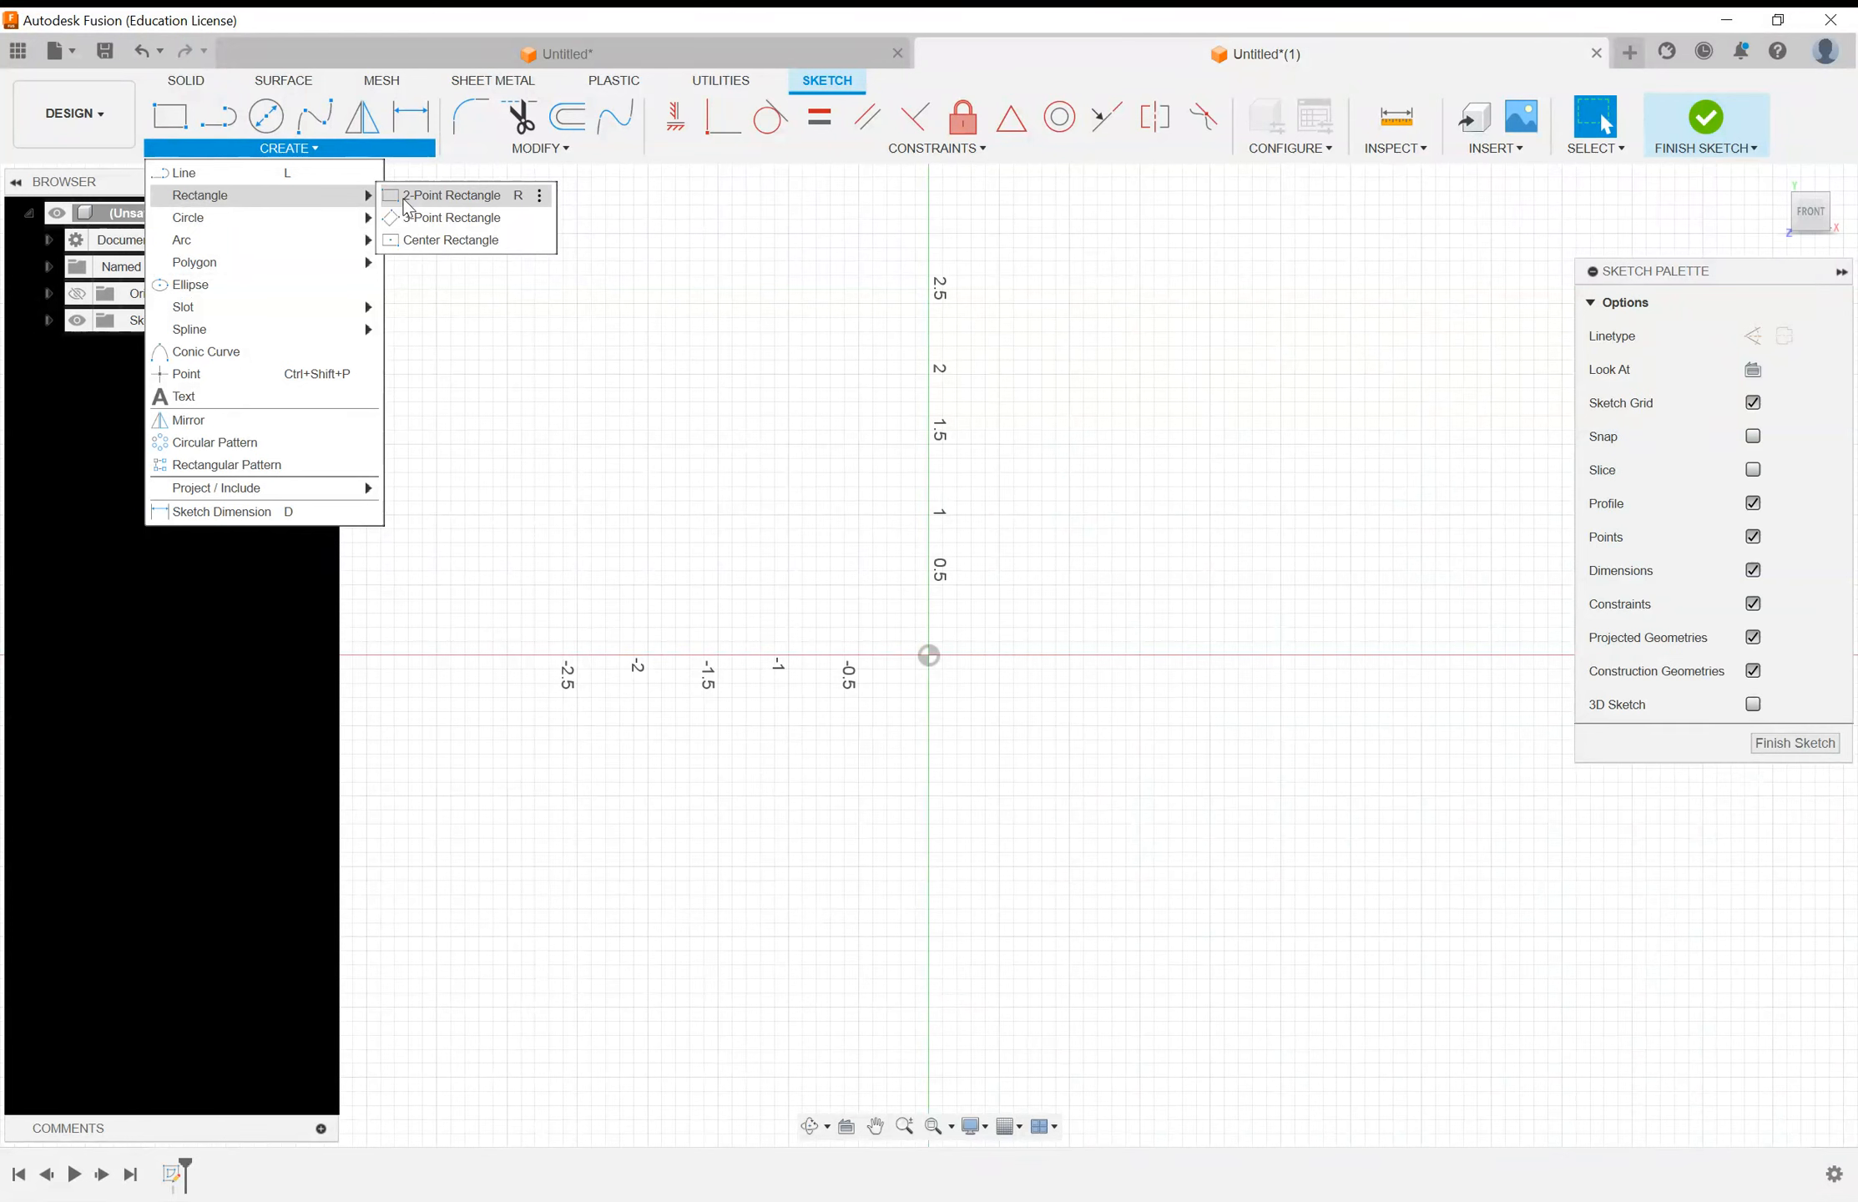
{"action": "left_click", "coordinate": [408, 200]}
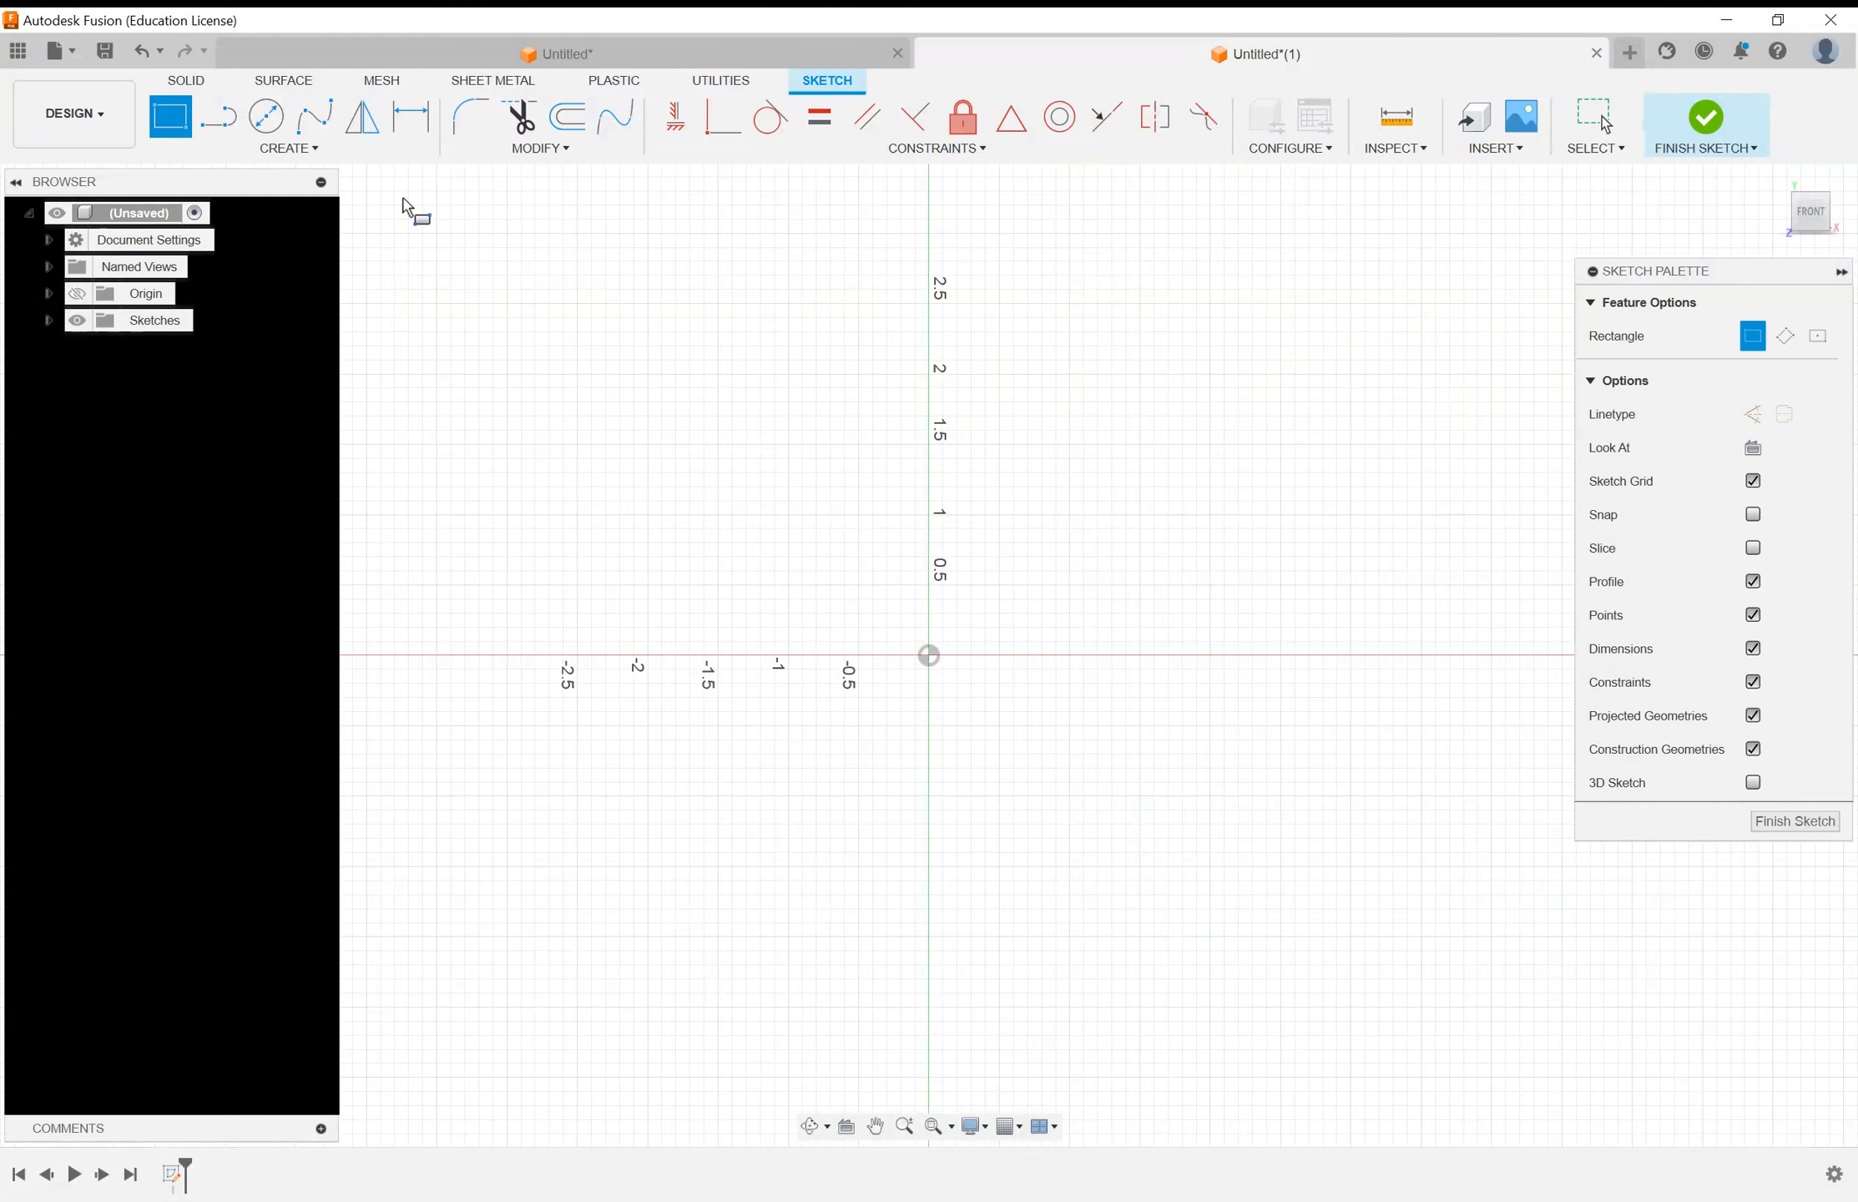
{"action": "left_click", "coordinate": [933, 660]}
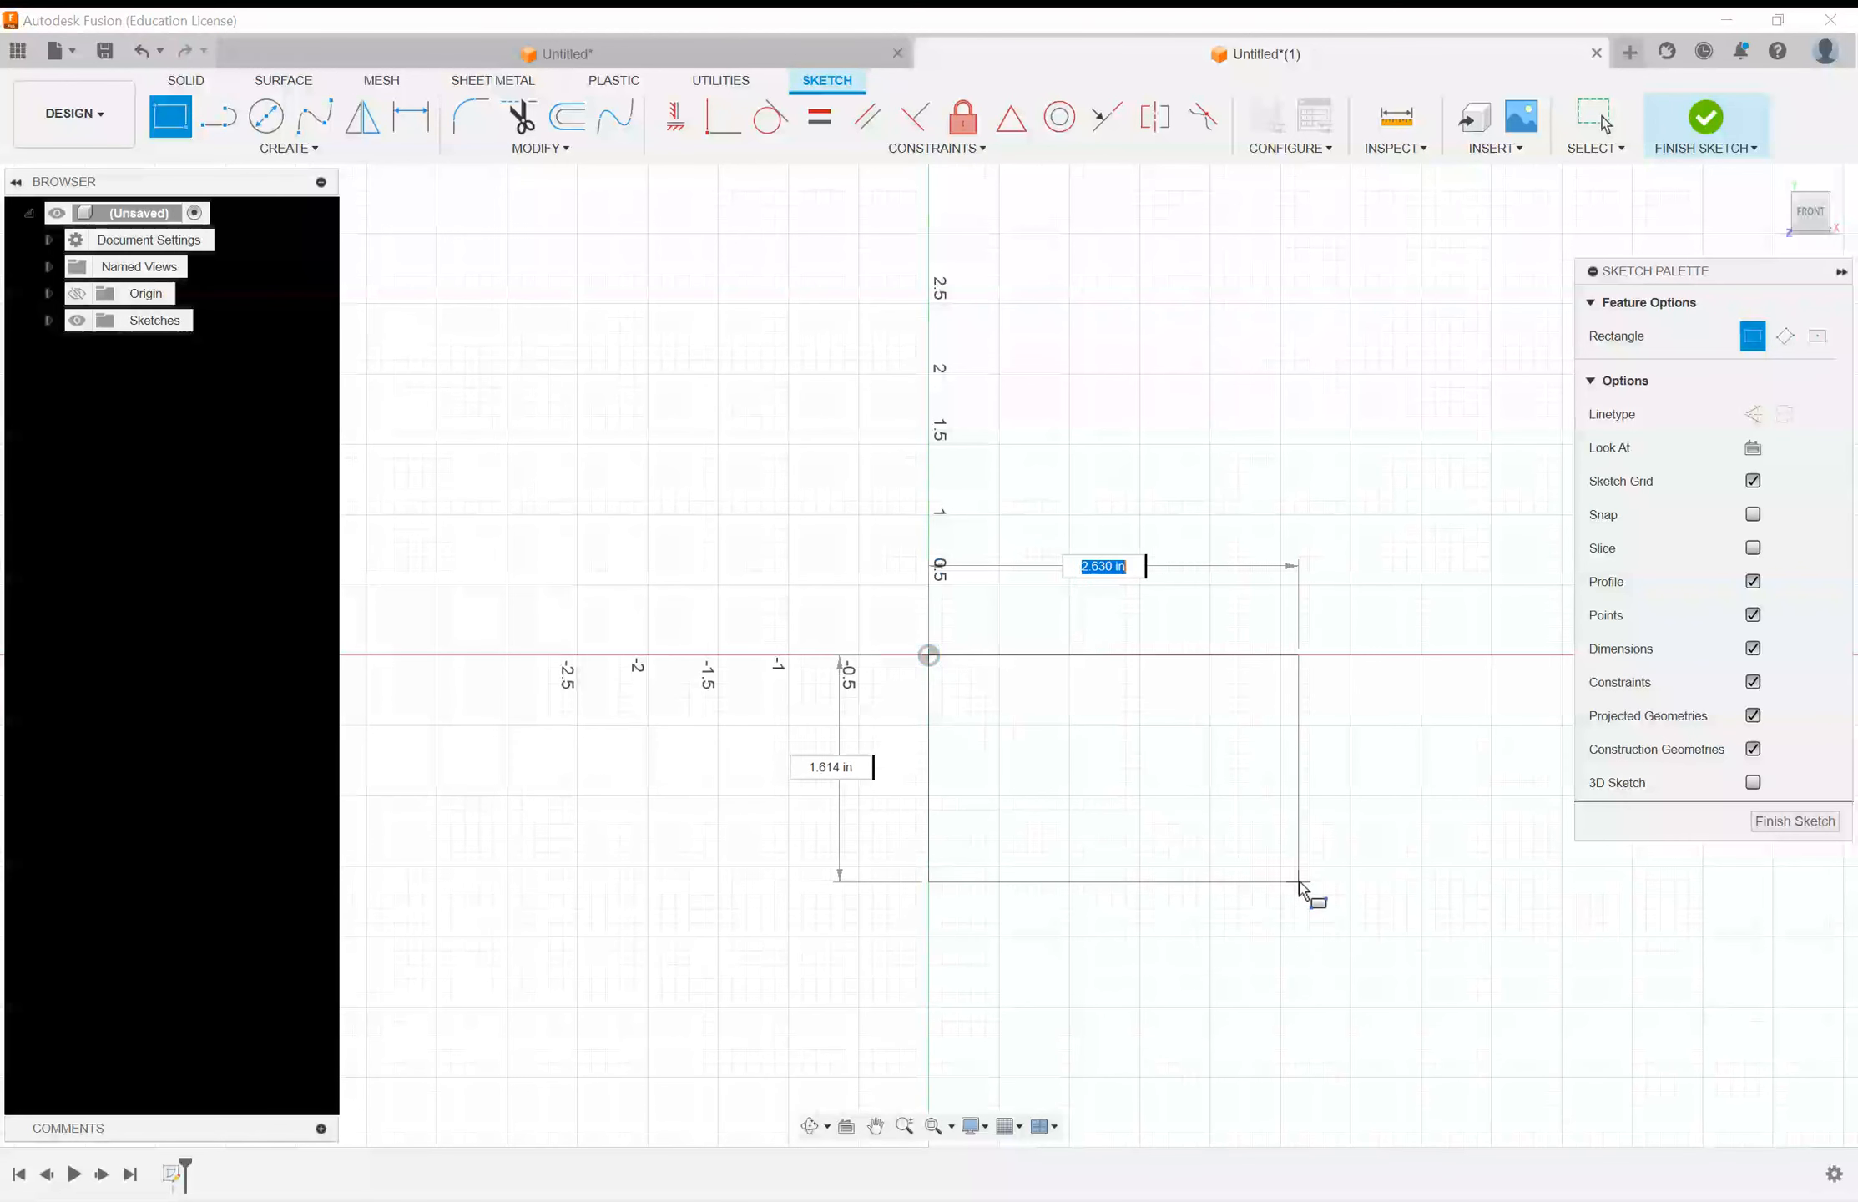
{"action": "left_click", "coordinate": [1348, 927]}
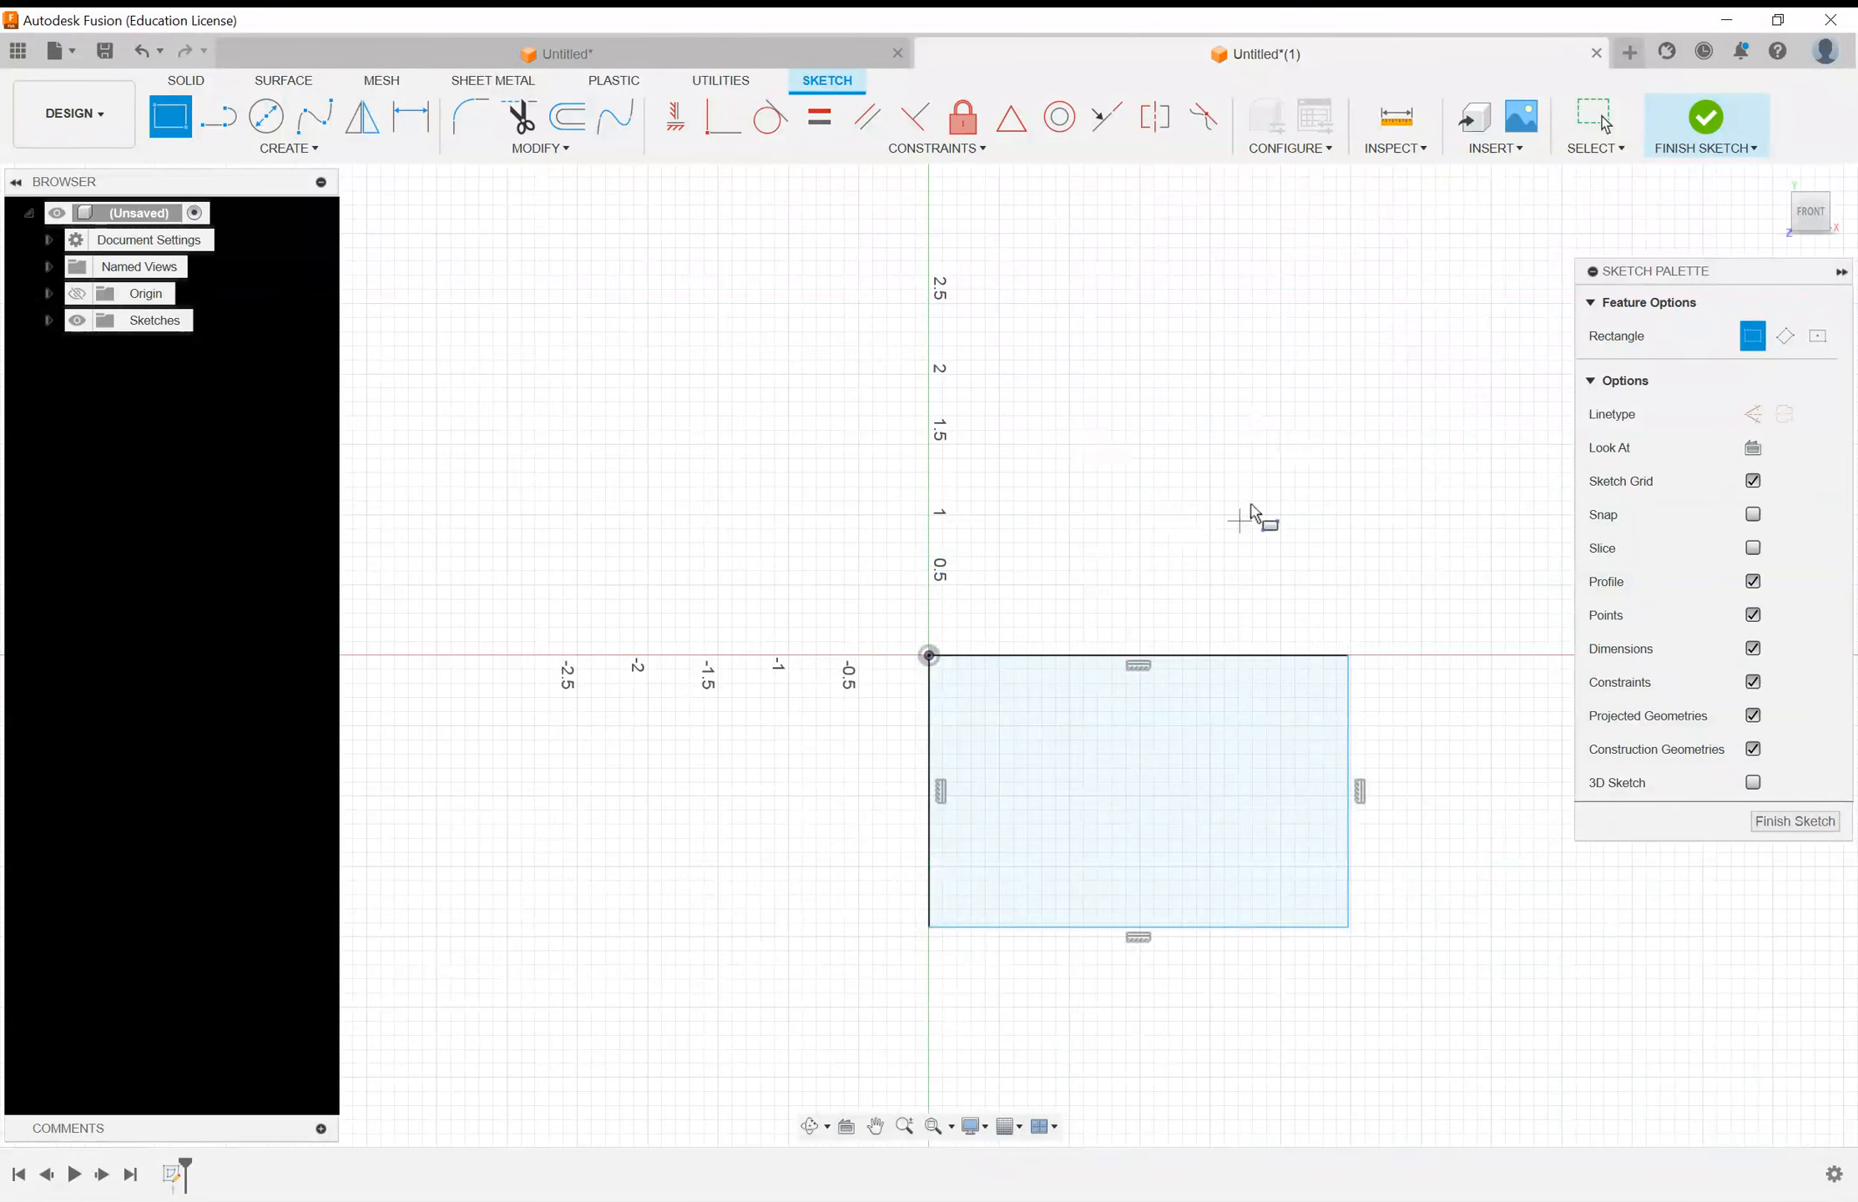
{"action": "key", "text": "Escape"}
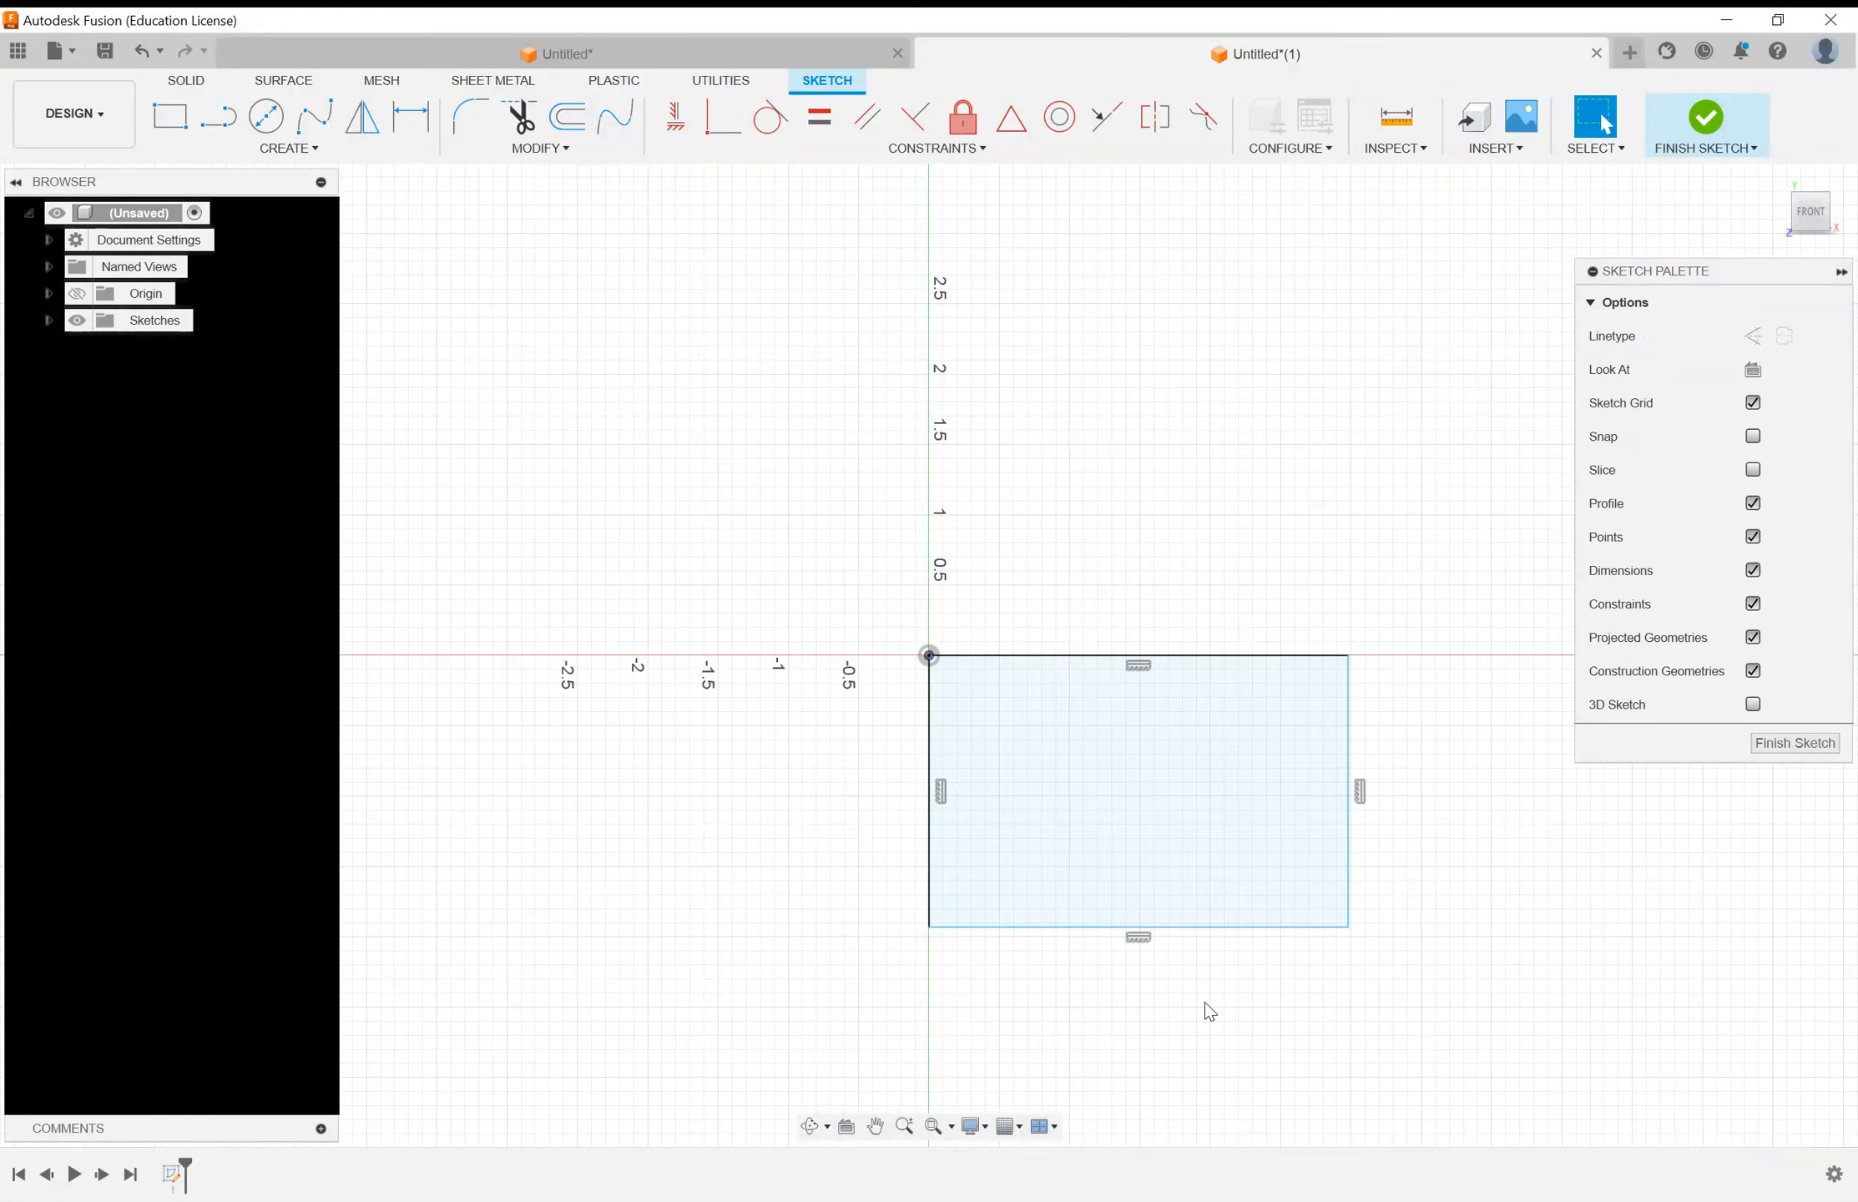
{"action": "left_click_drag", "start_coordinate": [1347, 928], "coordinate": [1311, 885]}
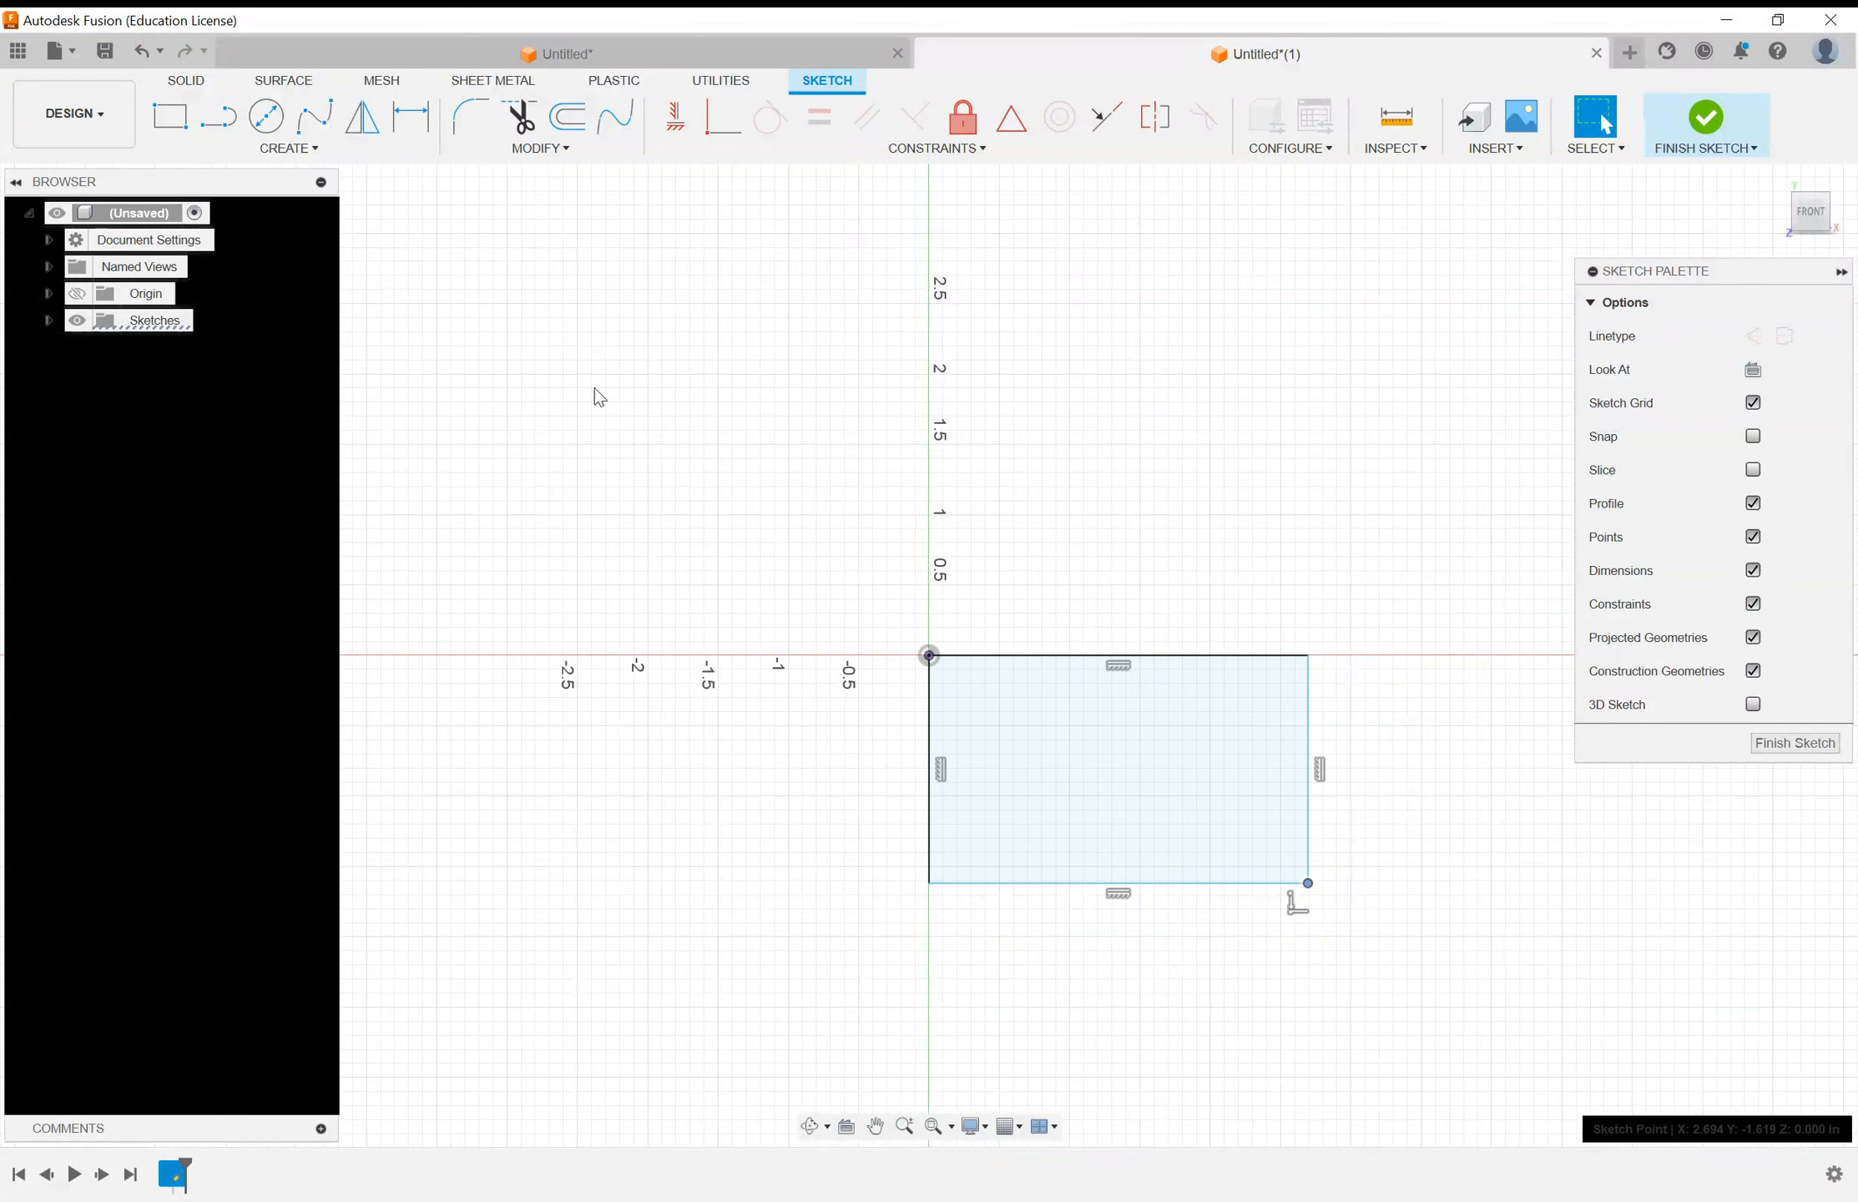
{"action": "left_click", "coordinate": [296, 150]}
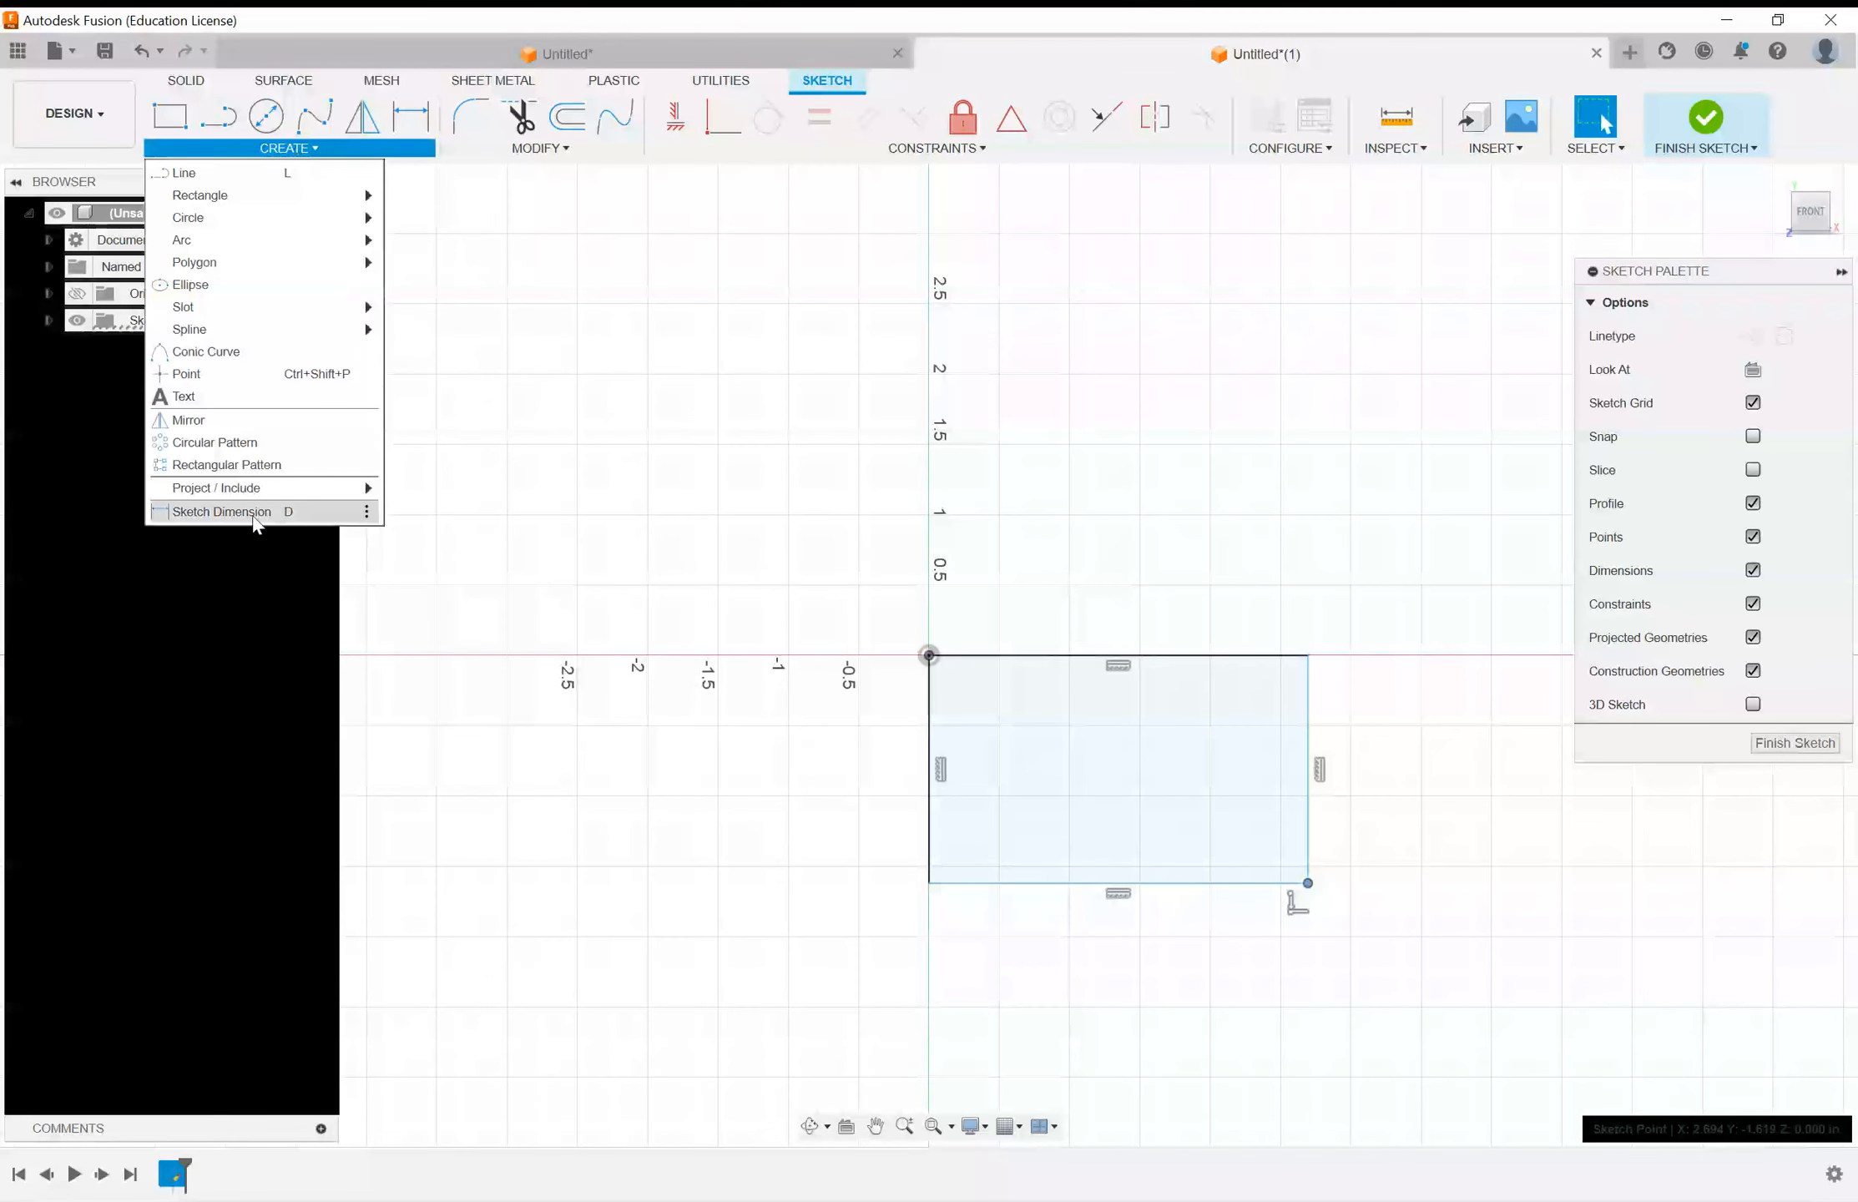
{"action": "left_click", "coordinate": [412, 125]}
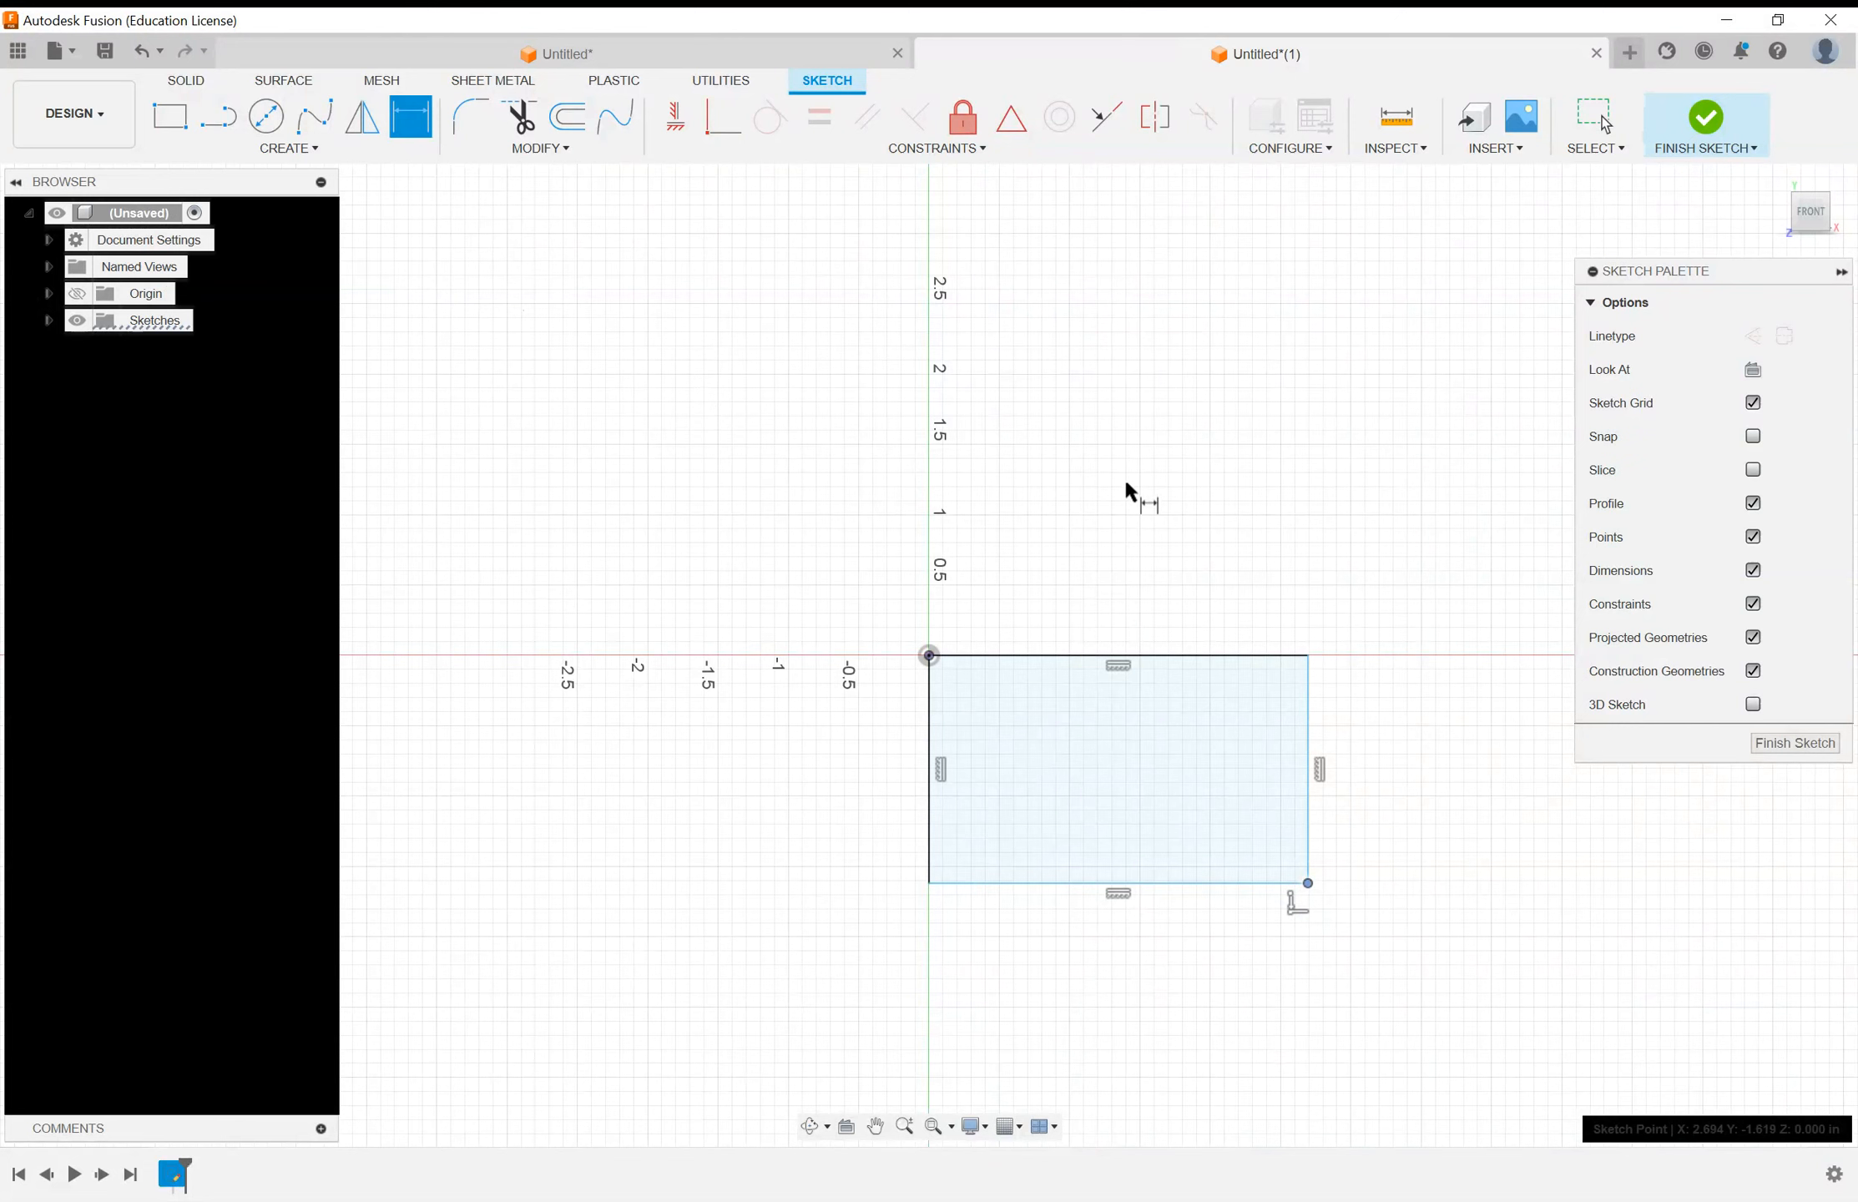
{"action": "left_click", "coordinate": [1087, 656]}
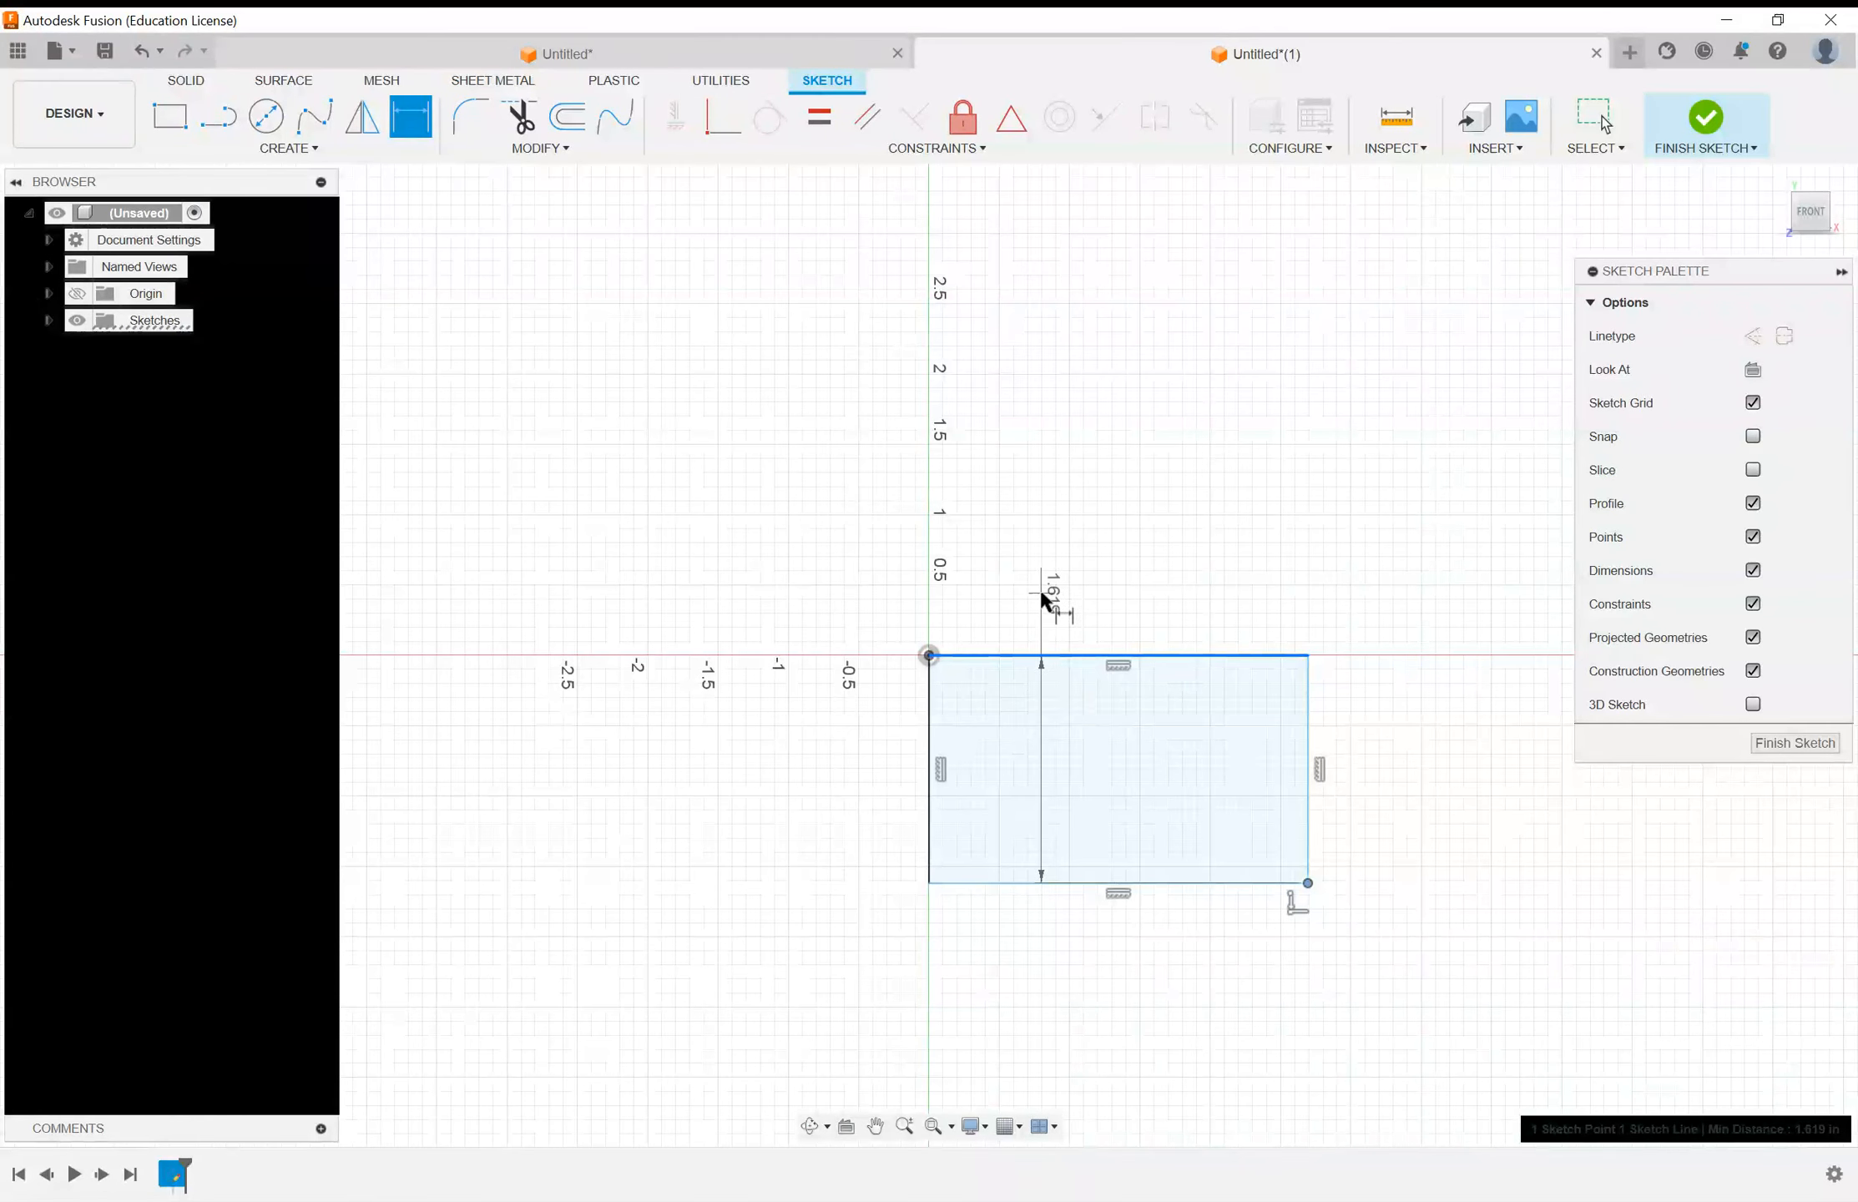
{"action": "key", "text": "Escape"}
Step: Dimension the rectangle's top edge to 2.75 in, placing the dimension above it
{"action": "key", "text": "d"}
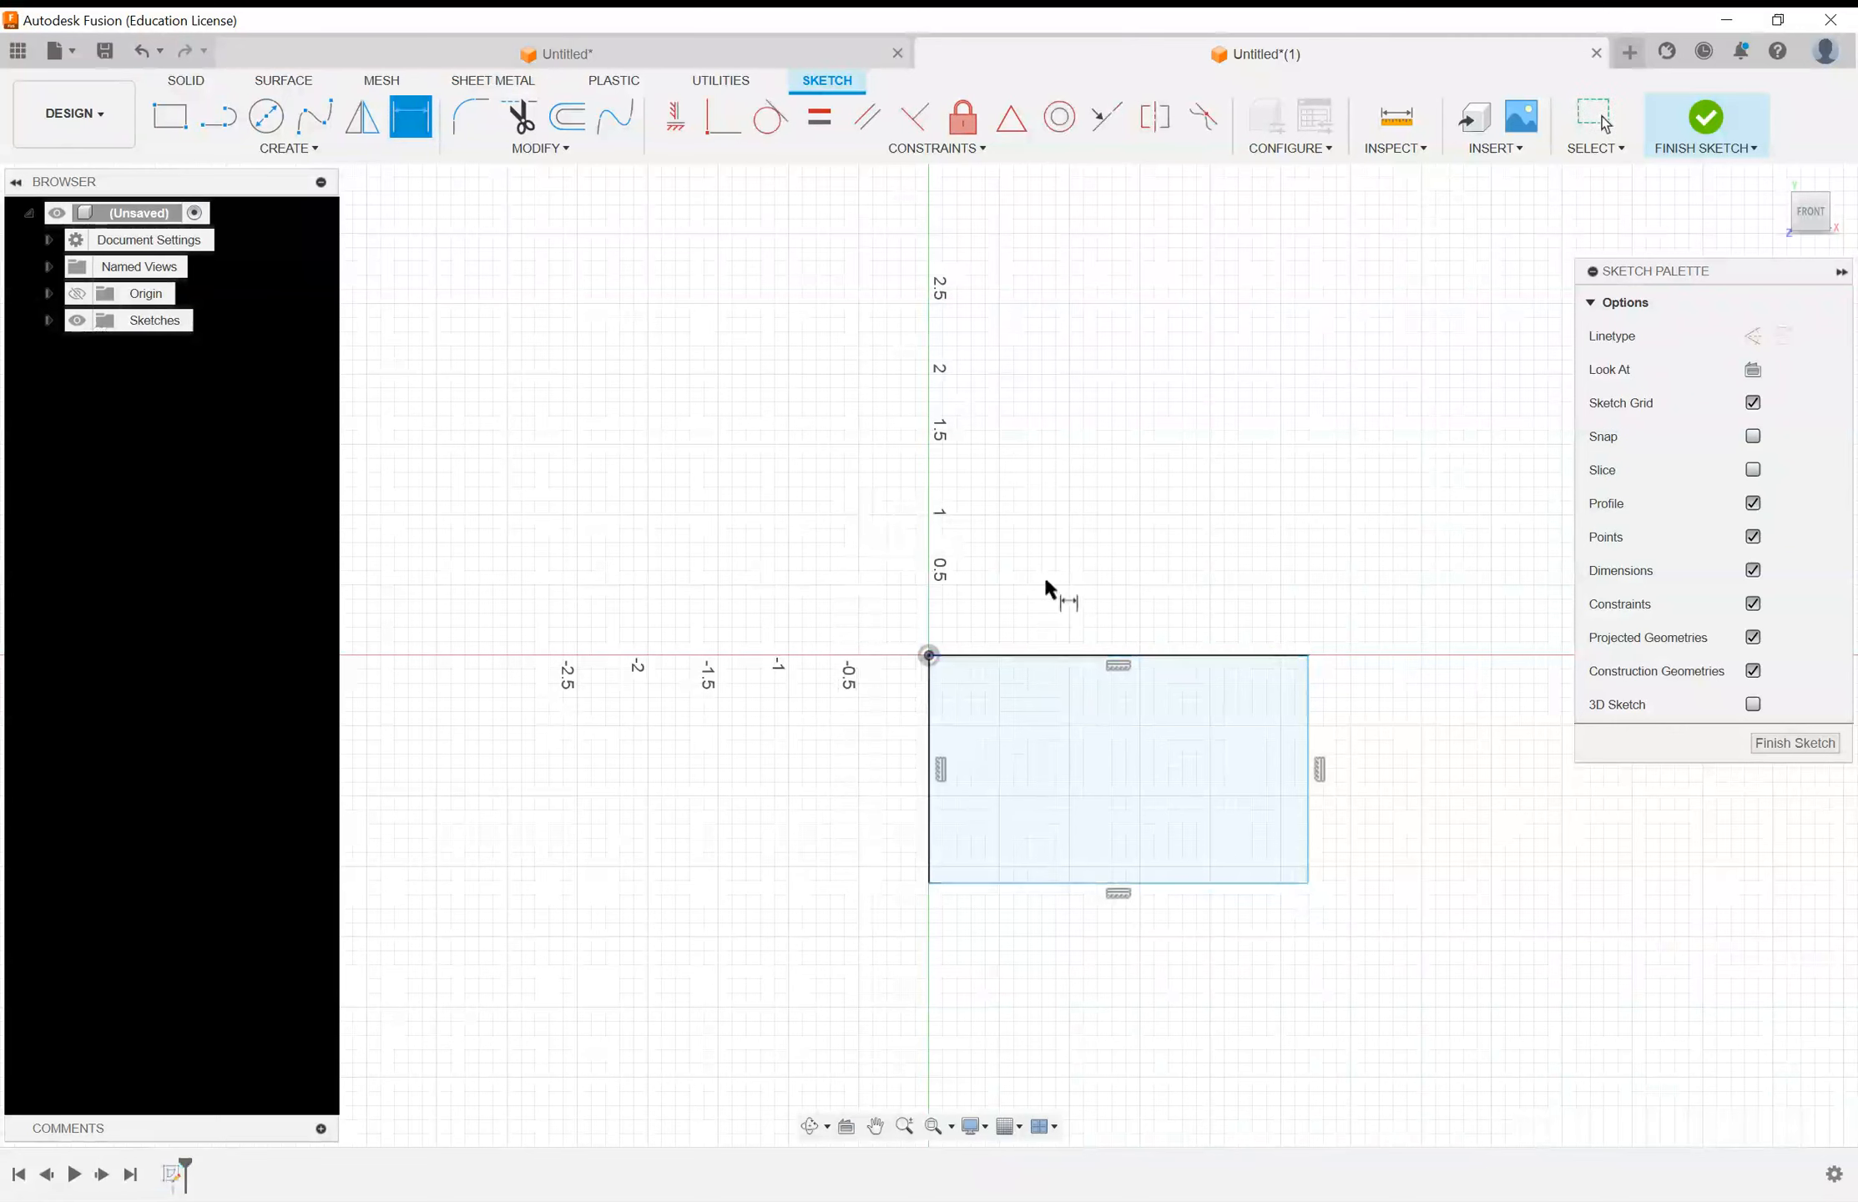
{"action": "left_click", "coordinate": [1057, 652]}
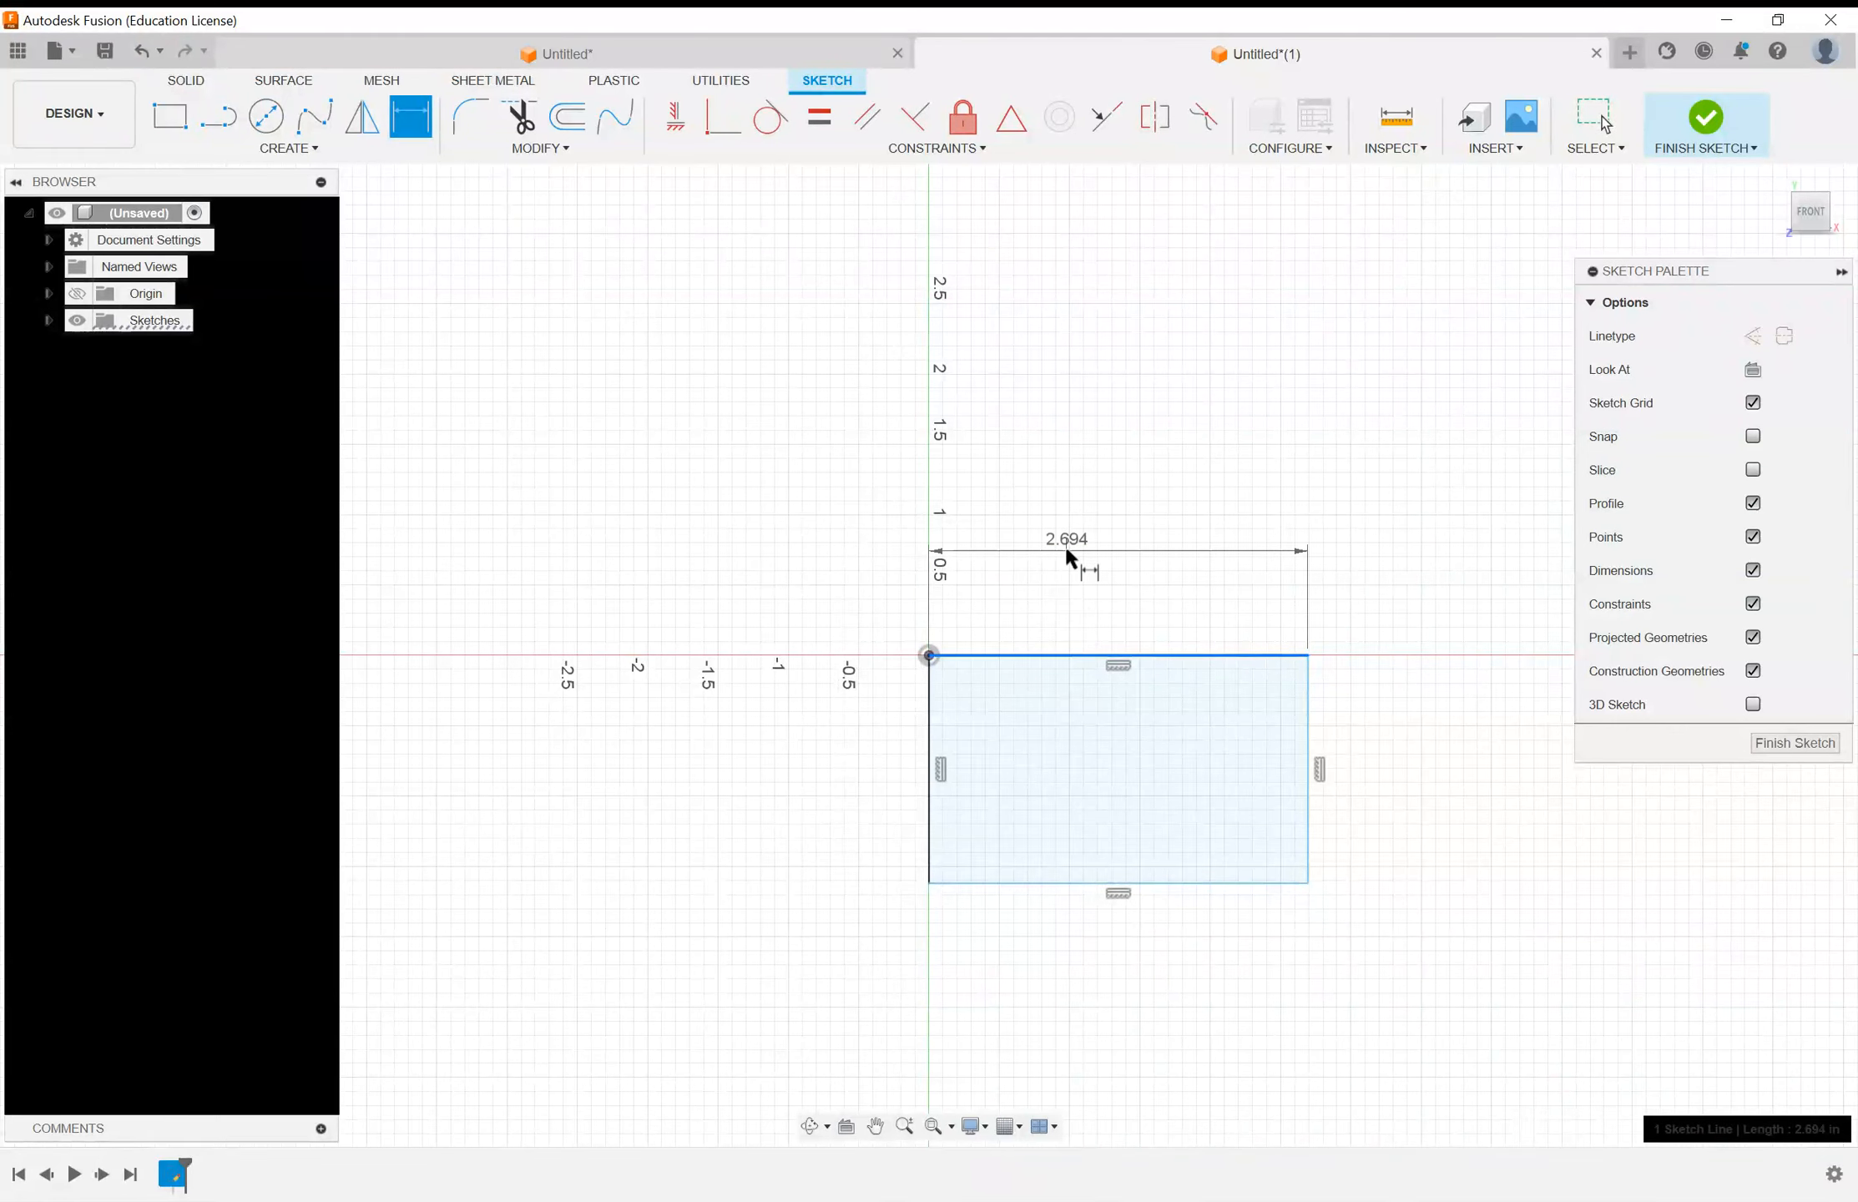
{"action": "left_click", "coordinate": [1144, 549]}
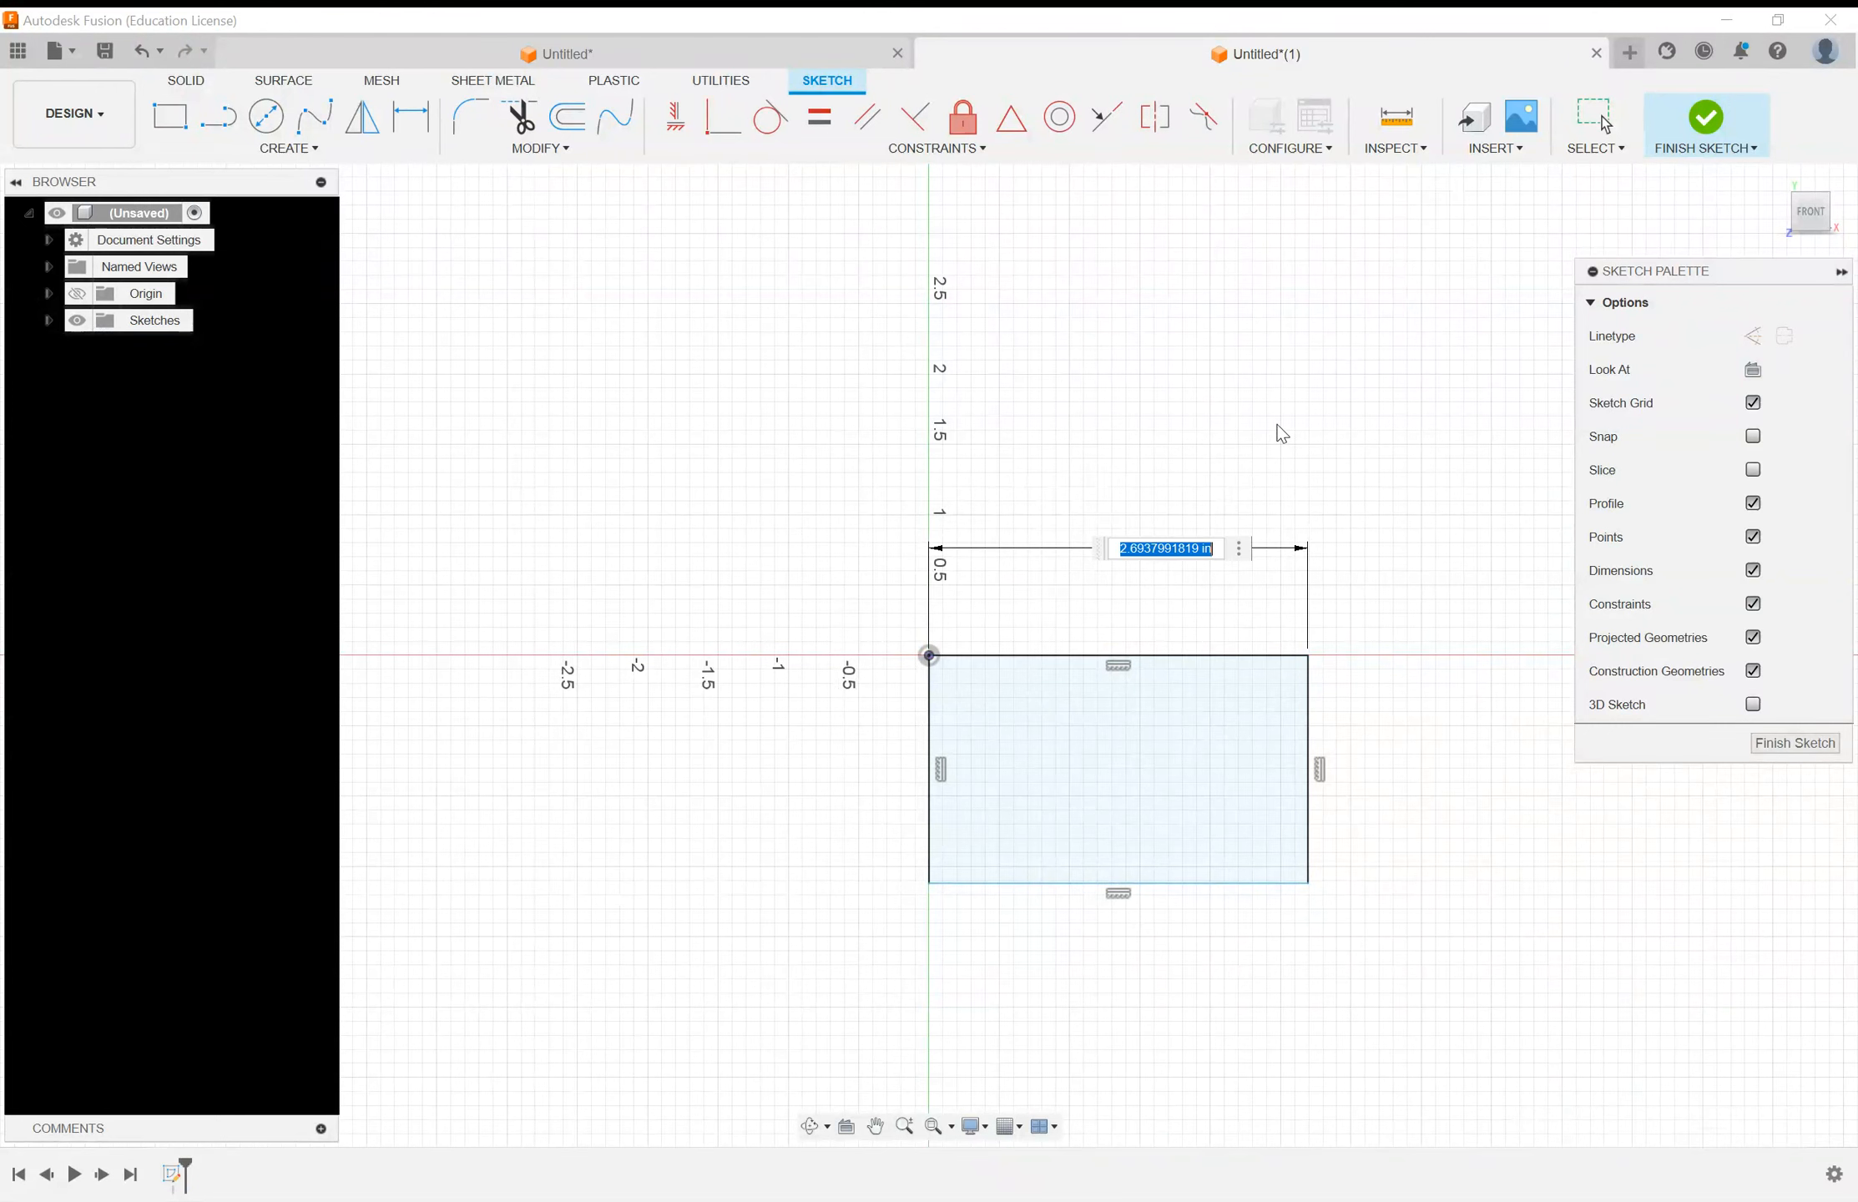
{"action": "type", "text": "2.75"}
{"action": "key", "text": "Return"}
Step: Dimension the rectangle's left edge to 1.625 in, placing the dimension to its left
{"action": "left_click", "coordinate": [929, 768]}
{"action": "left_click", "coordinate": [781, 766]}
{"action": "type", "text": "1.625"}
{"action": "key", "text": "Return"}
{"action": "key", "text": "Escape"}
Step: Draw two connected lines below the rectangle from its lower-left corner, and reposition their shared vertex and free endpoint, the latter to about X 3.18, Y -2.45 in
{"action": "scroll", "coordinate": [1362, 951], "scroll_direction": "up", "scroll_amount": 2}
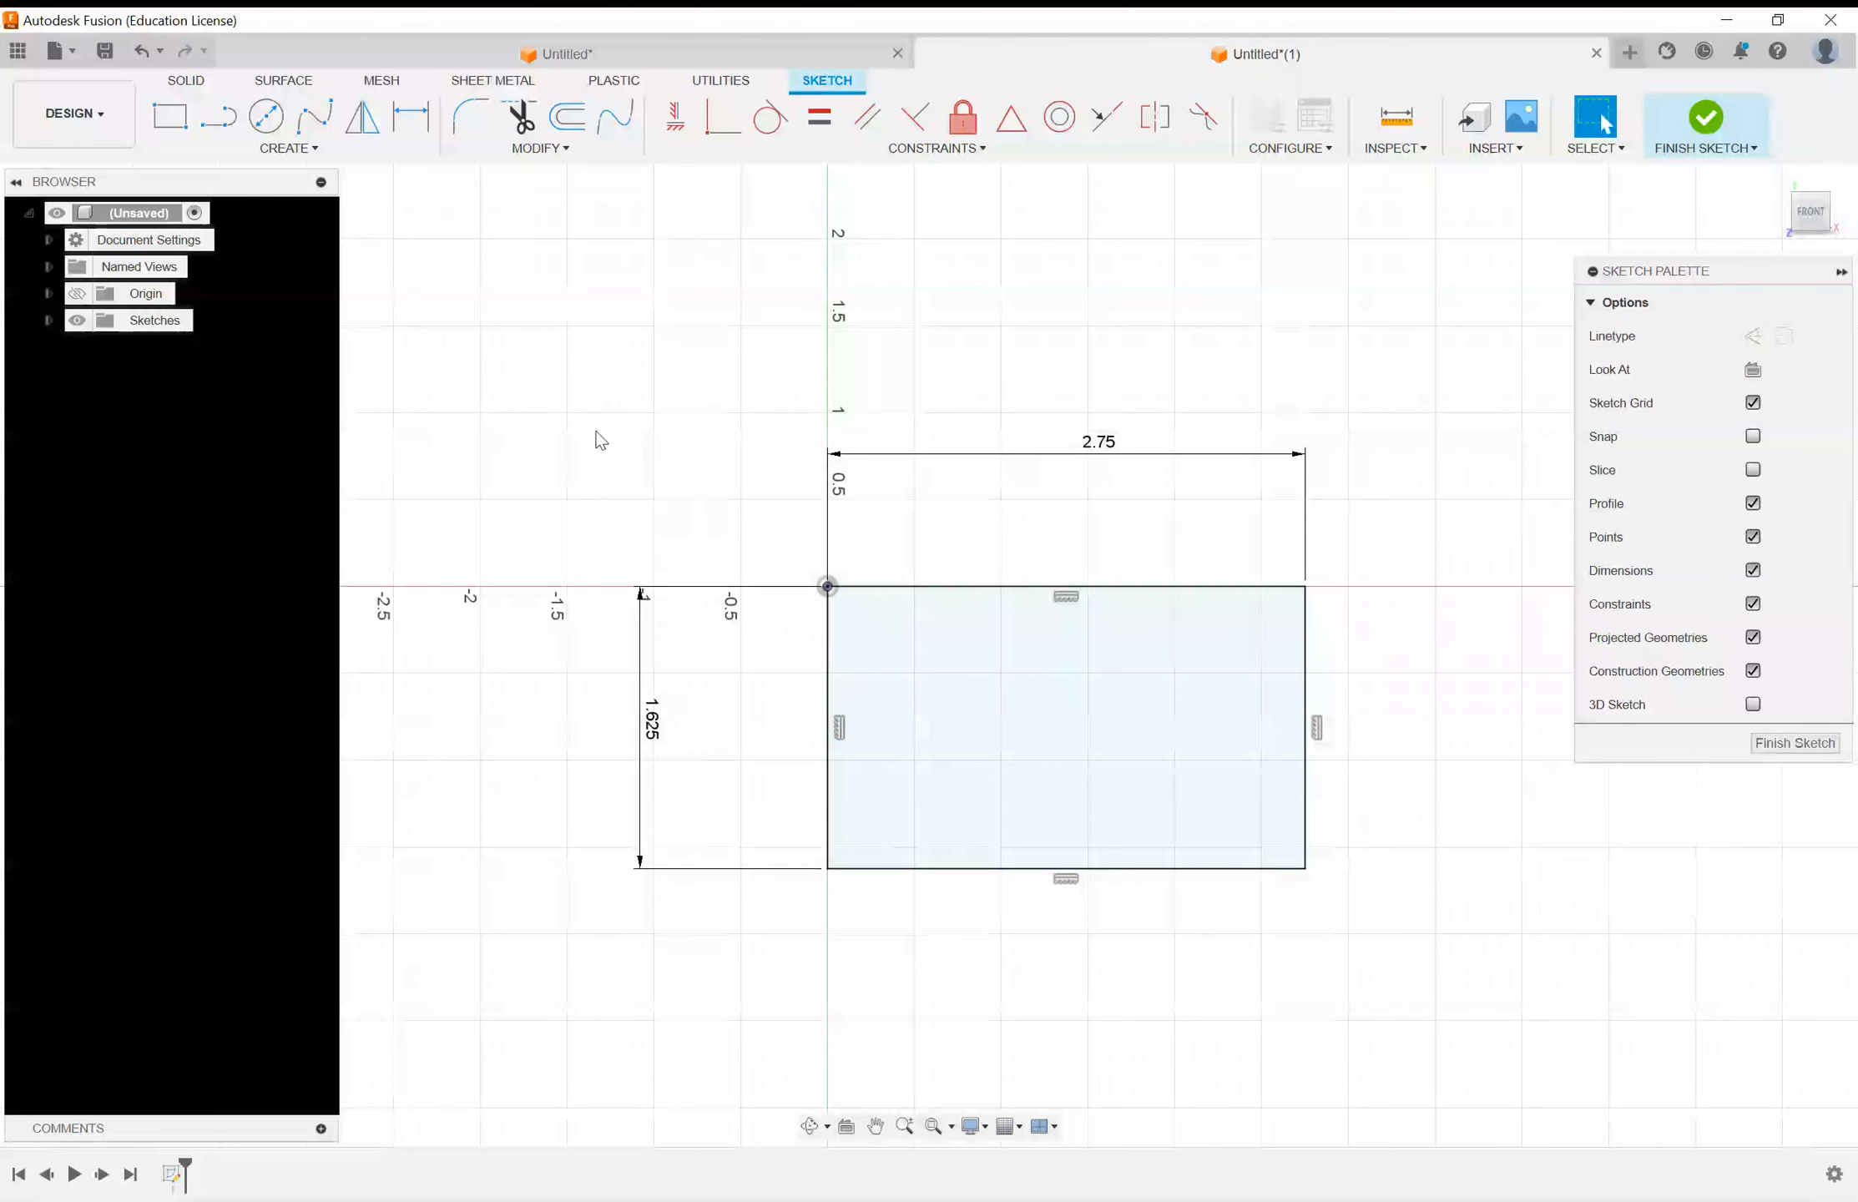
{"action": "scroll", "coordinate": [1049, 1031], "scroll_direction": "down", "scroll_amount": 1}
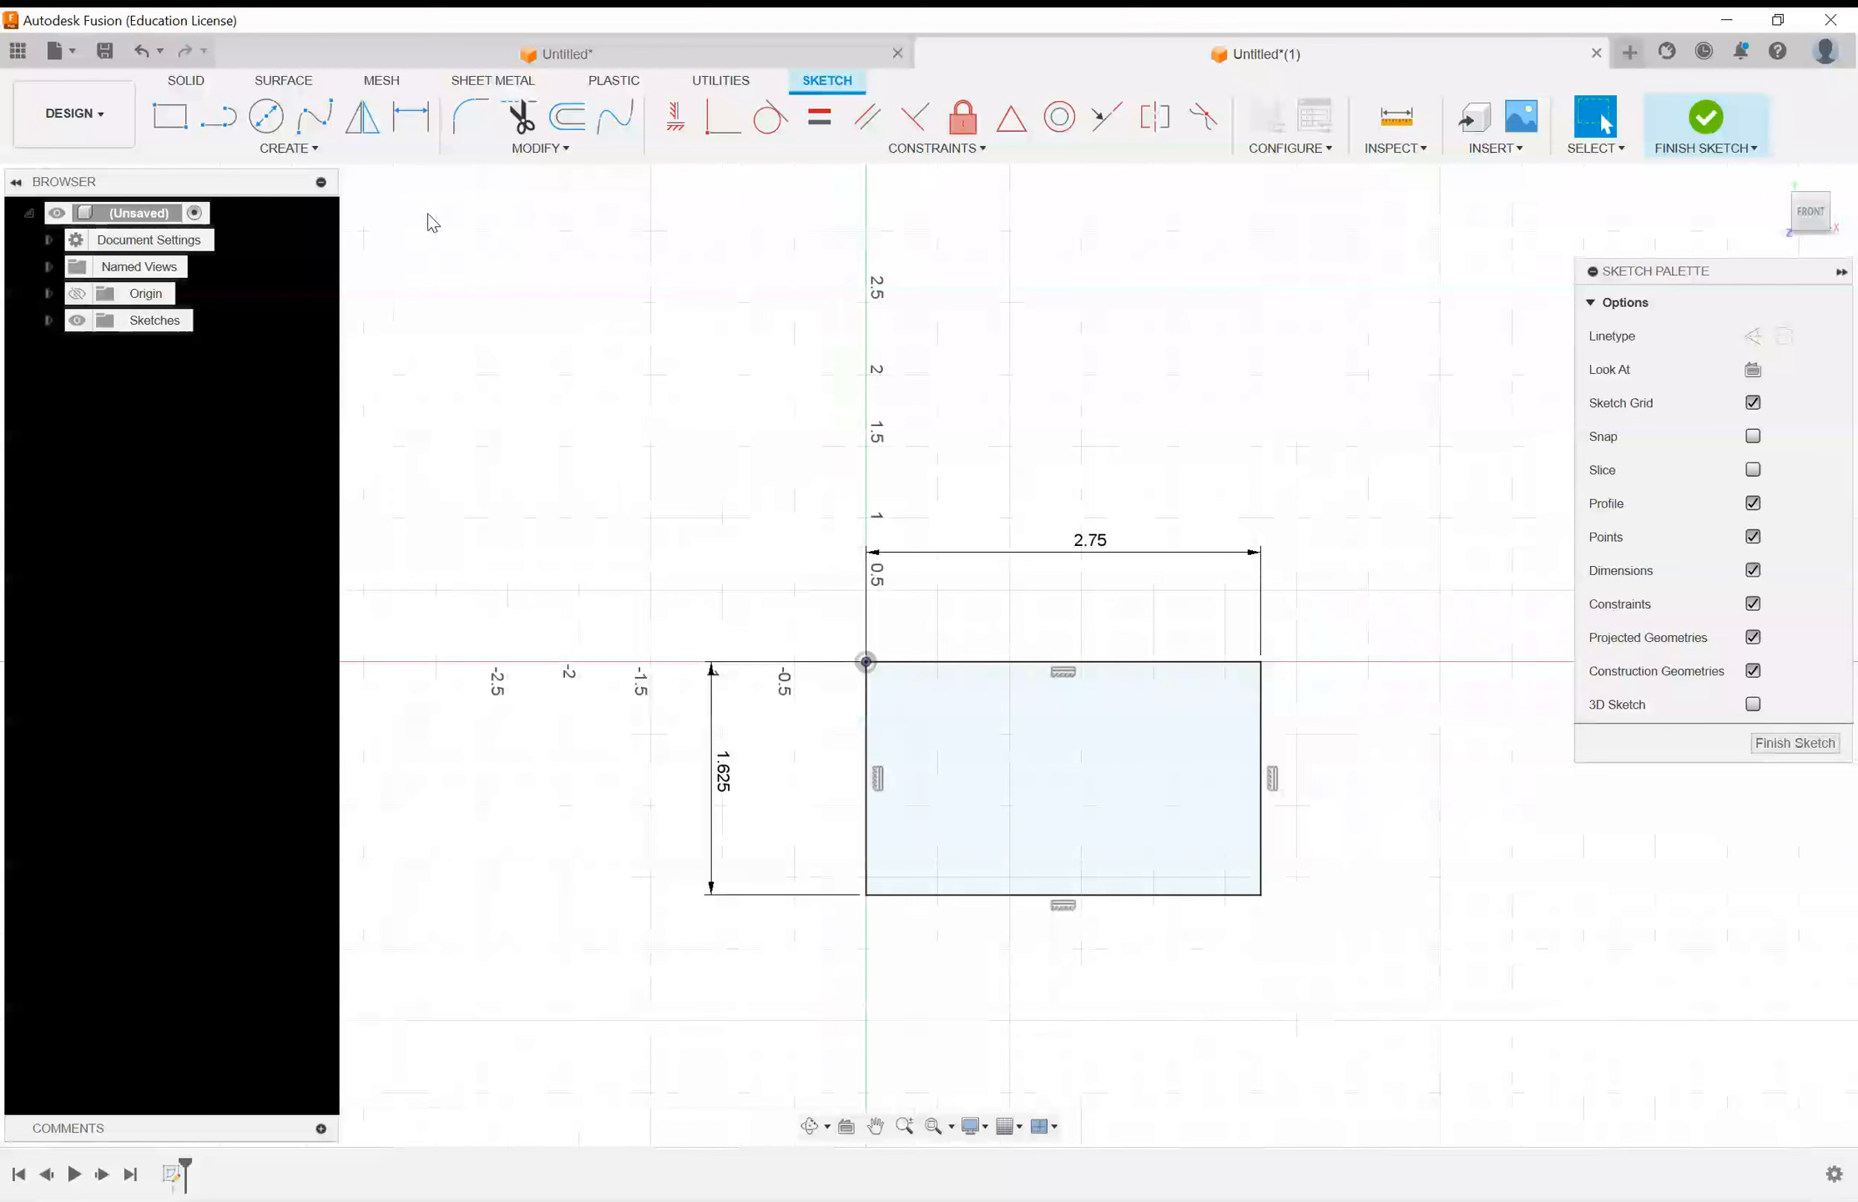
{"action": "left_click", "coordinate": [276, 150]}
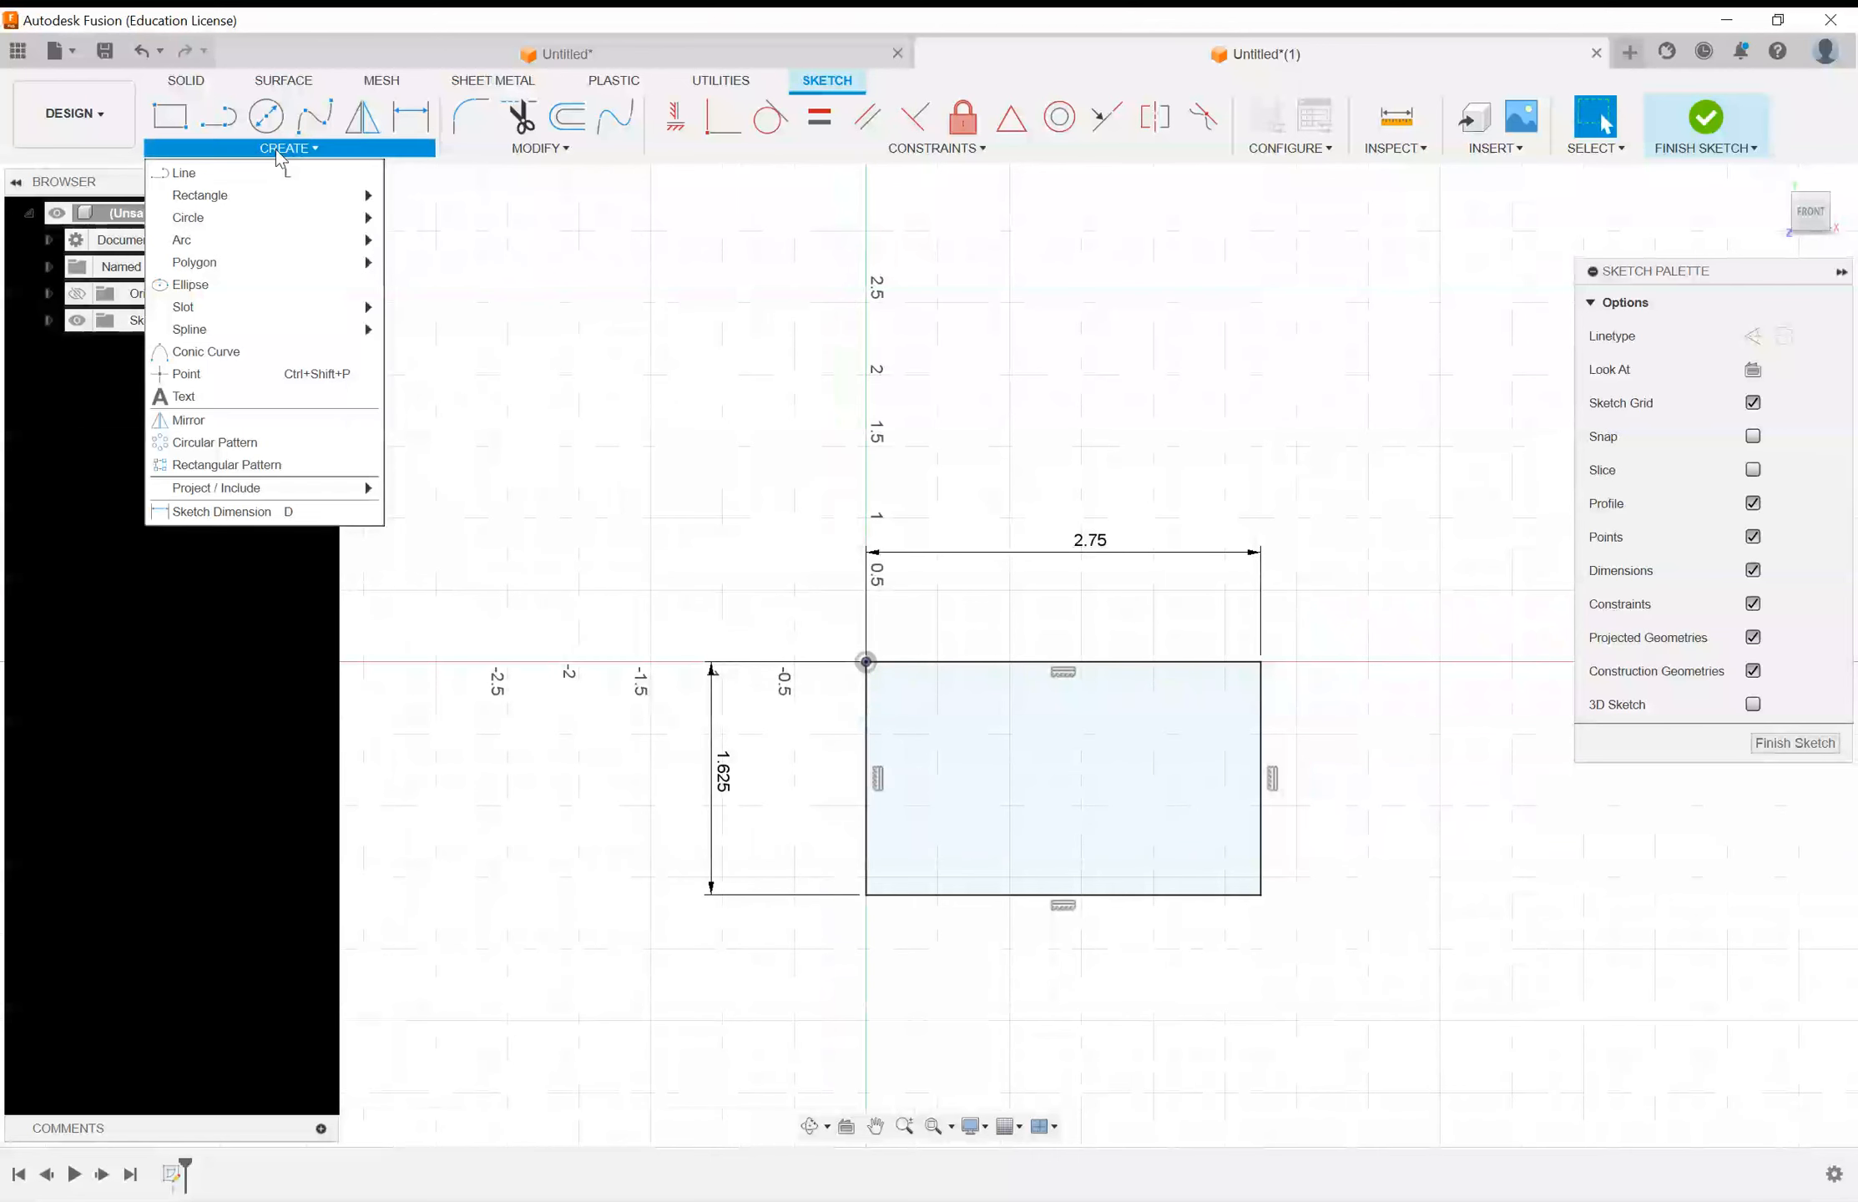
{"action": "left_click", "coordinate": [239, 176]}
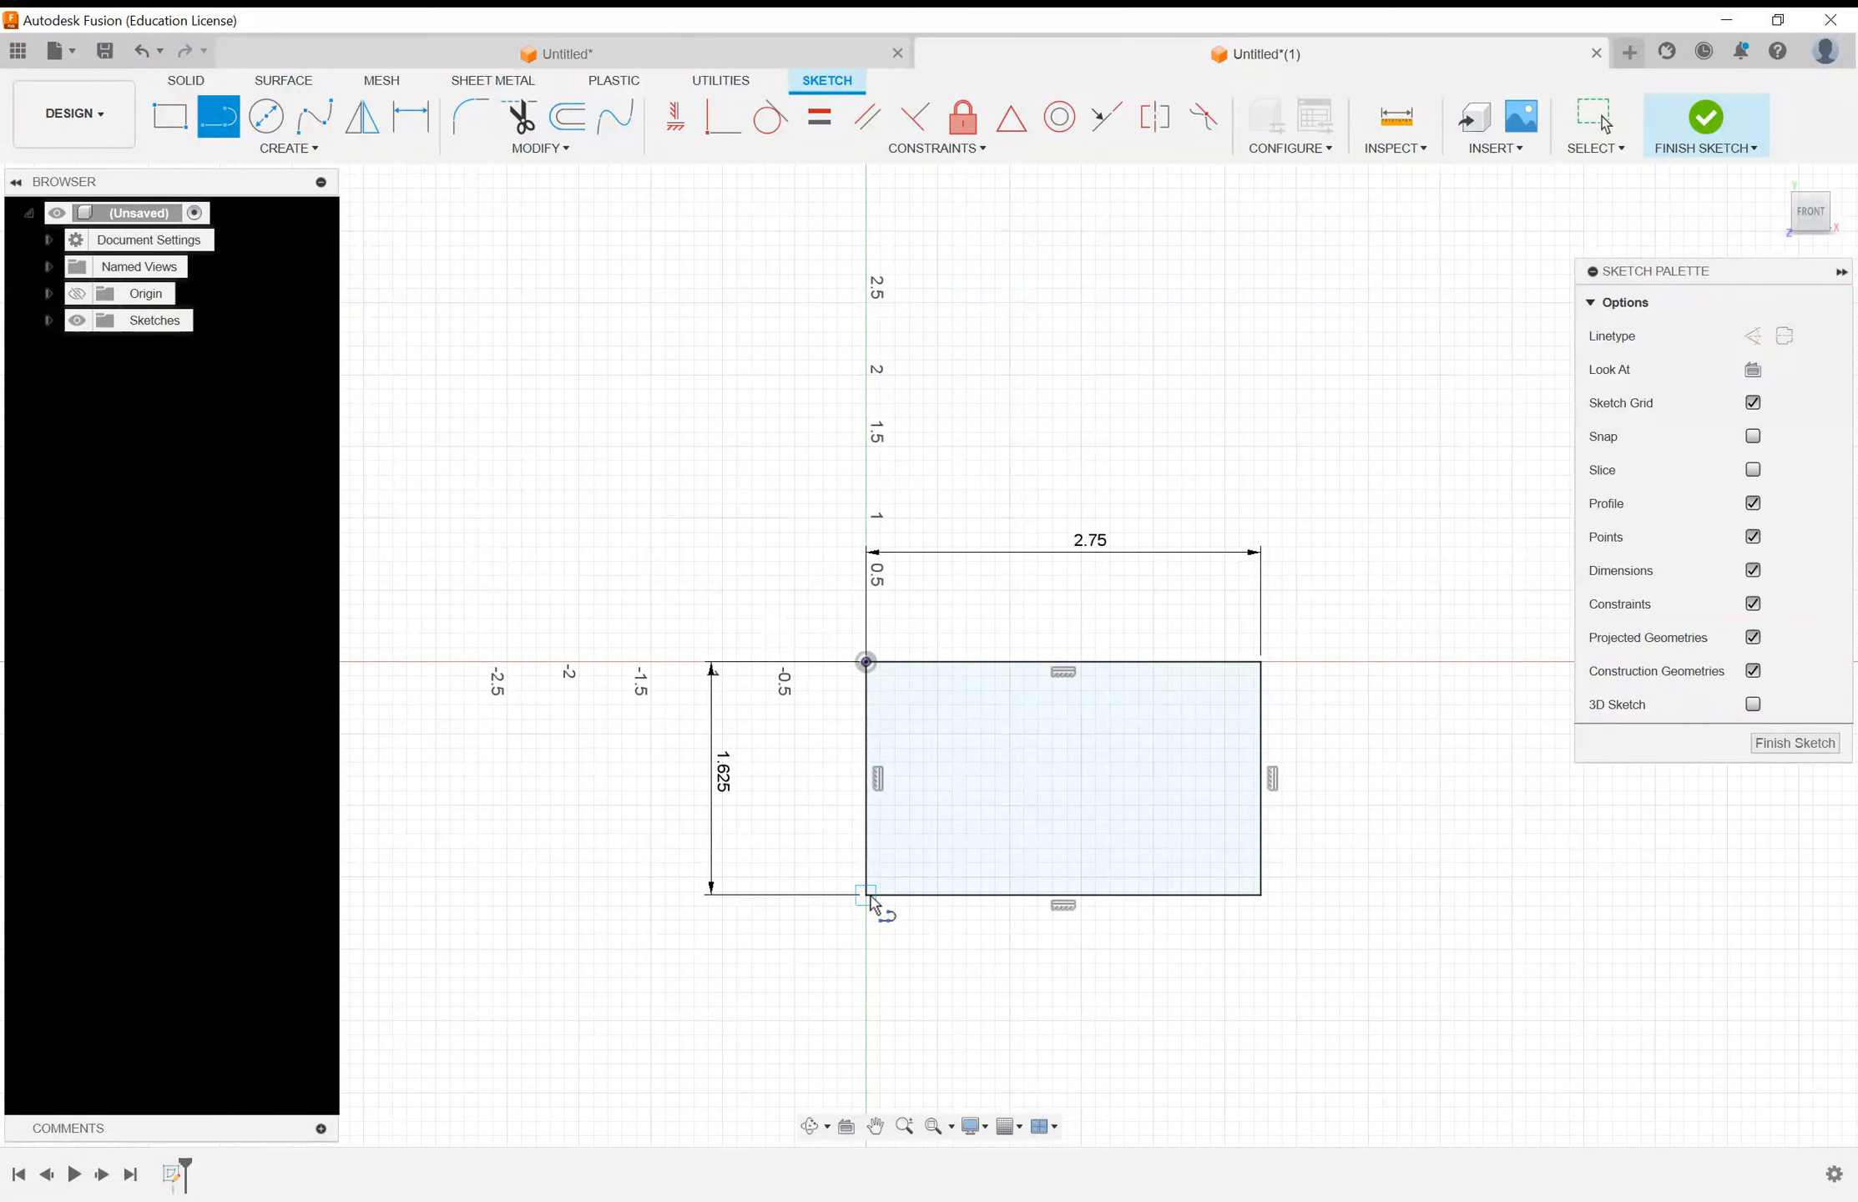
{"action": "left_click", "coordinate": [866, 895]}
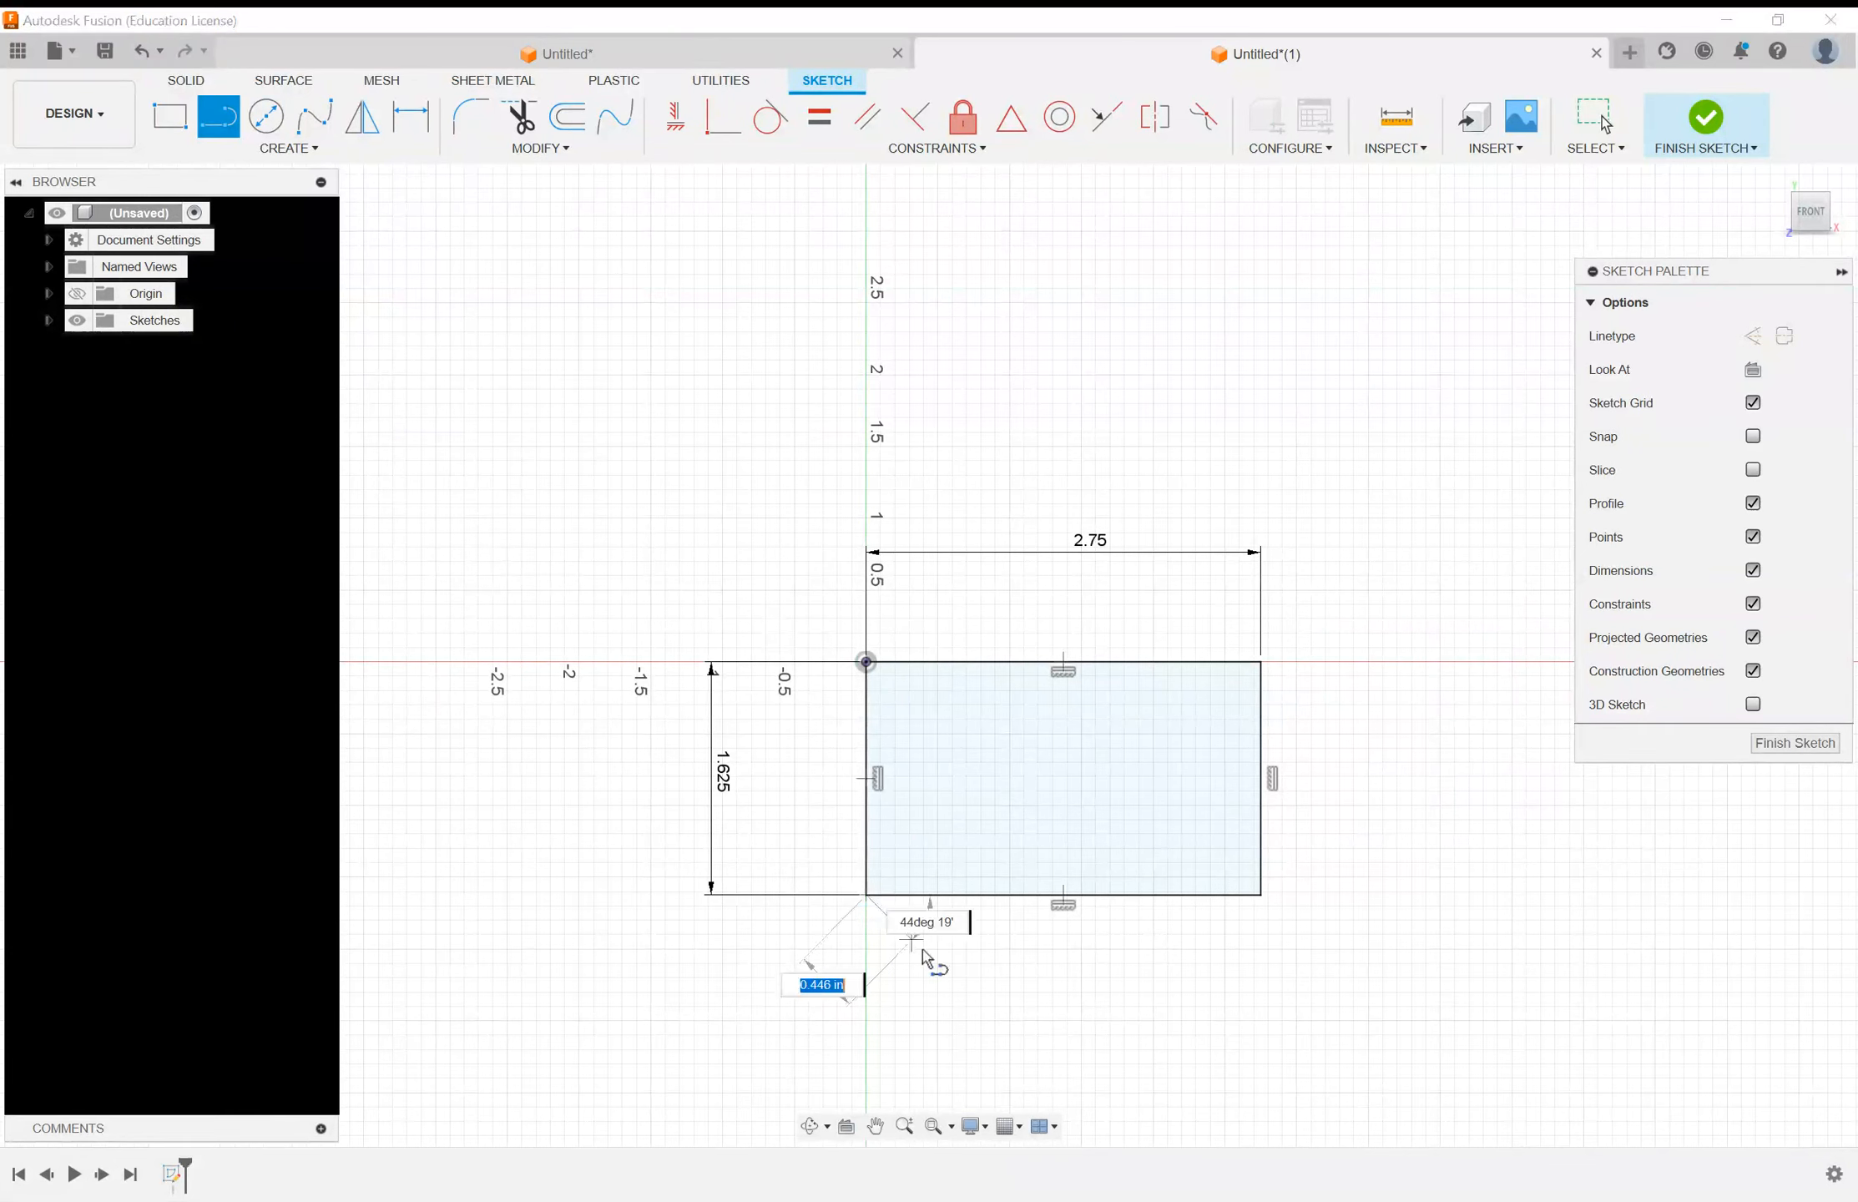
{"action": "left_click", "coordinate": [1018, 1078]}
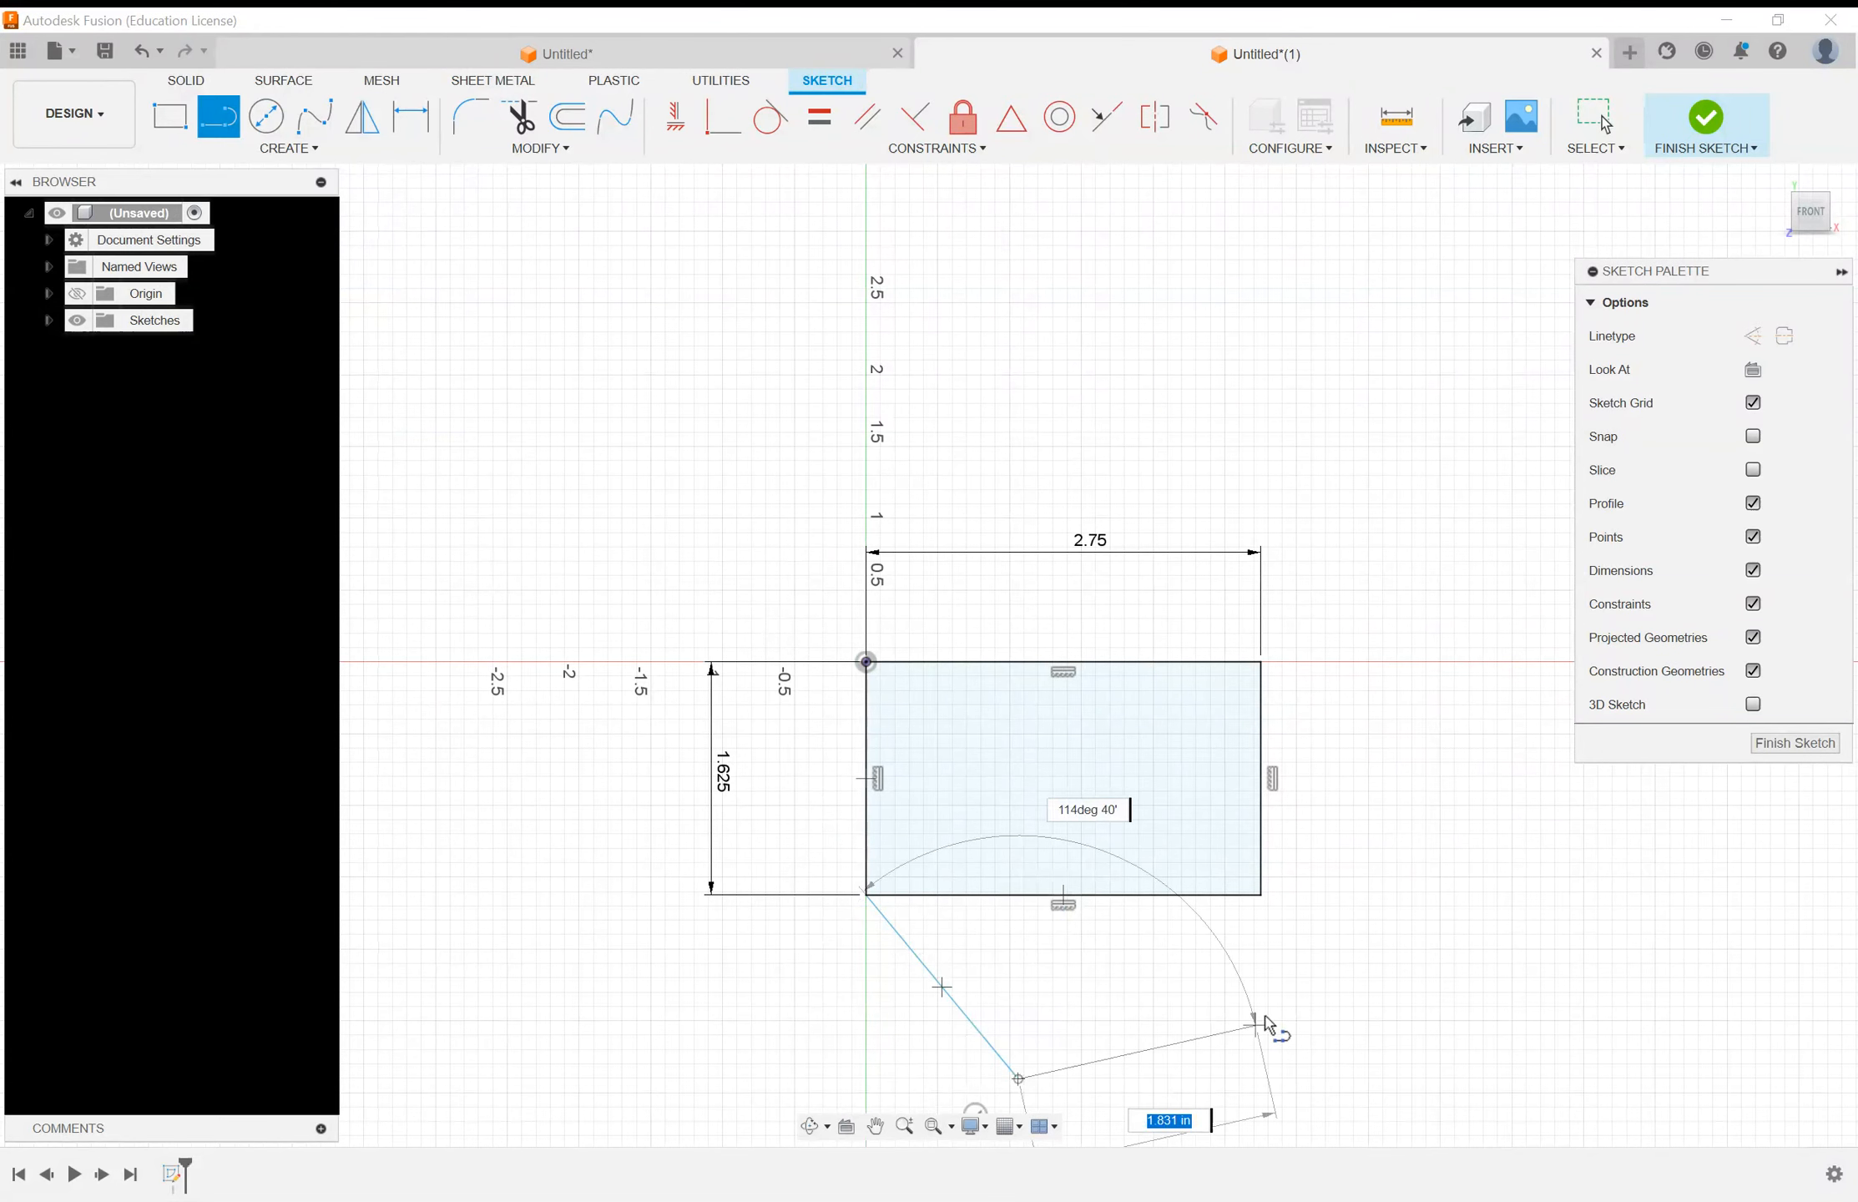
{"action": "left_click", "coordinate": [1326, 946]}
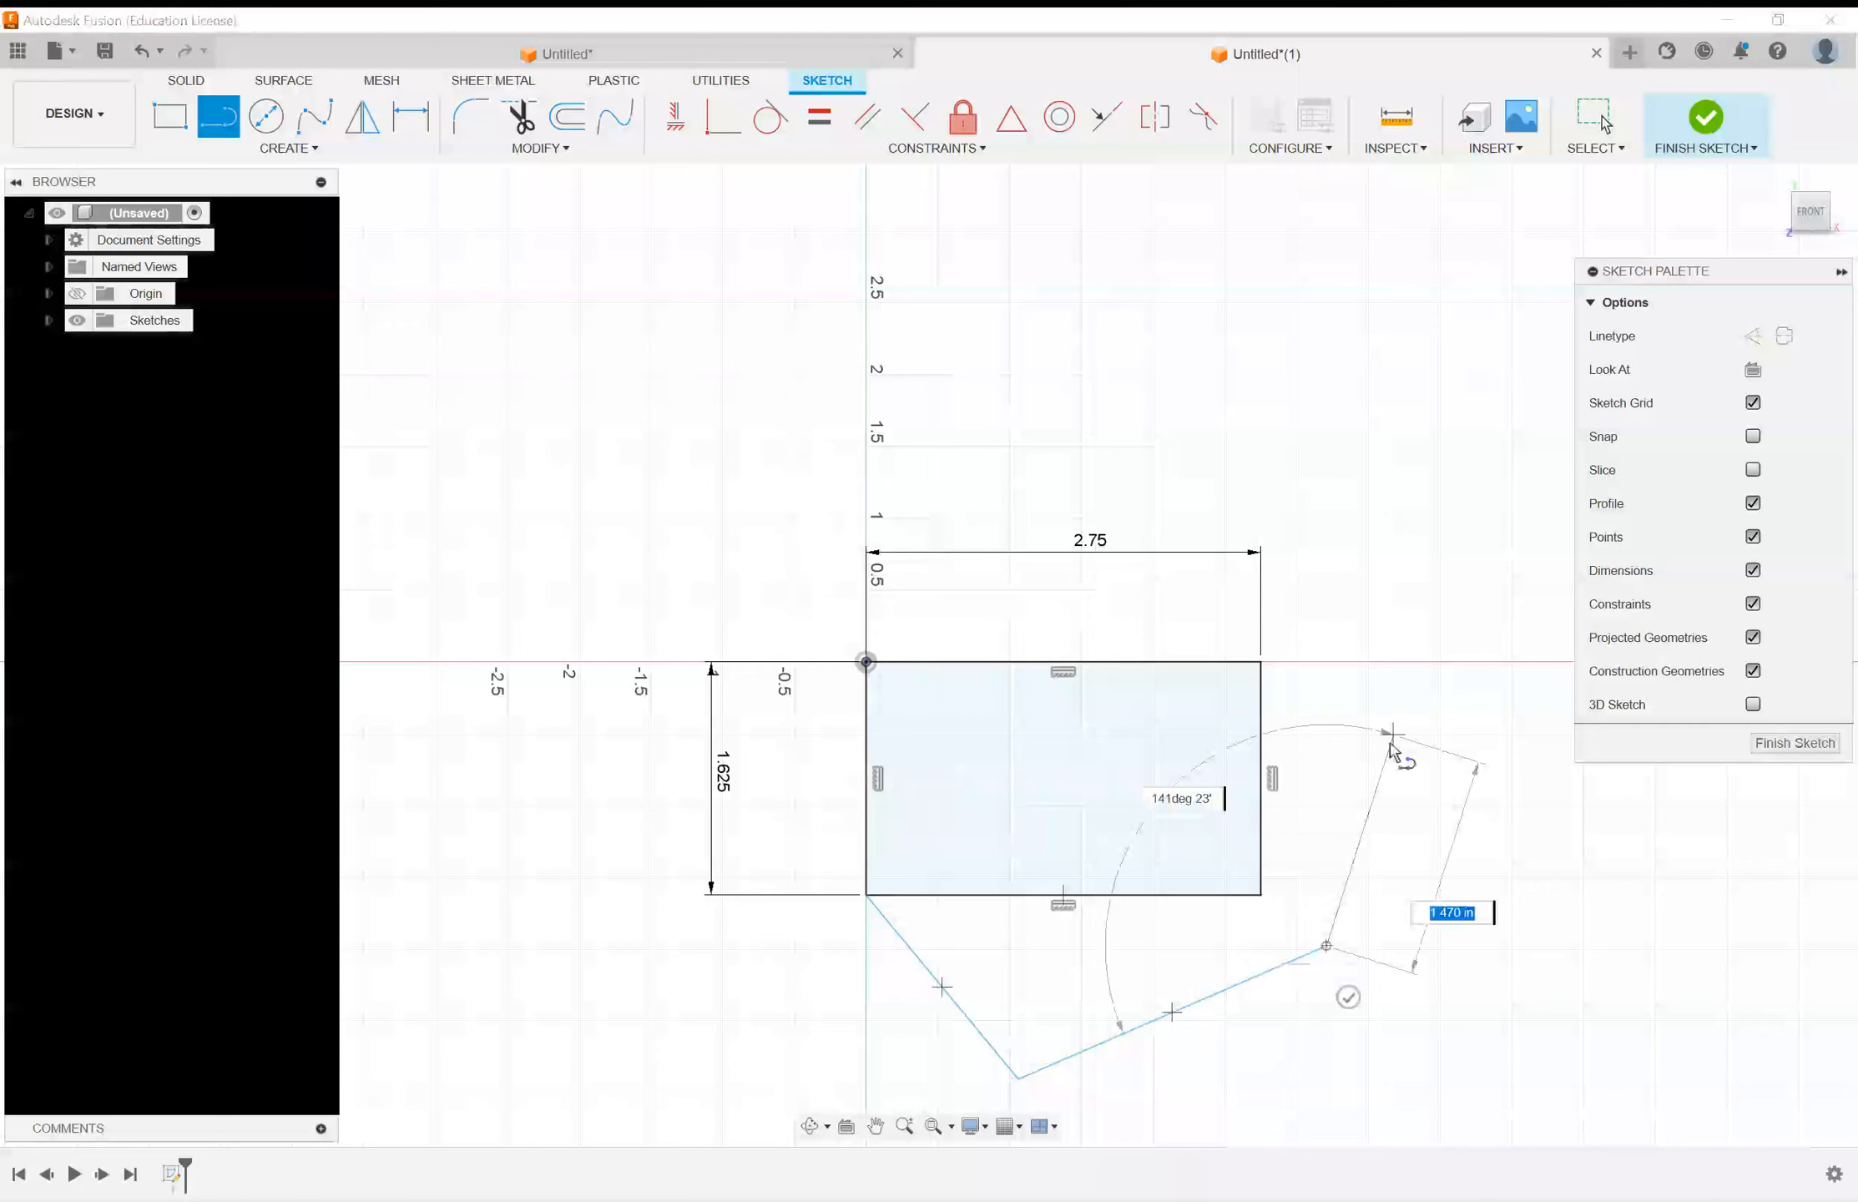
{"action": "key", "text": "Escape"}
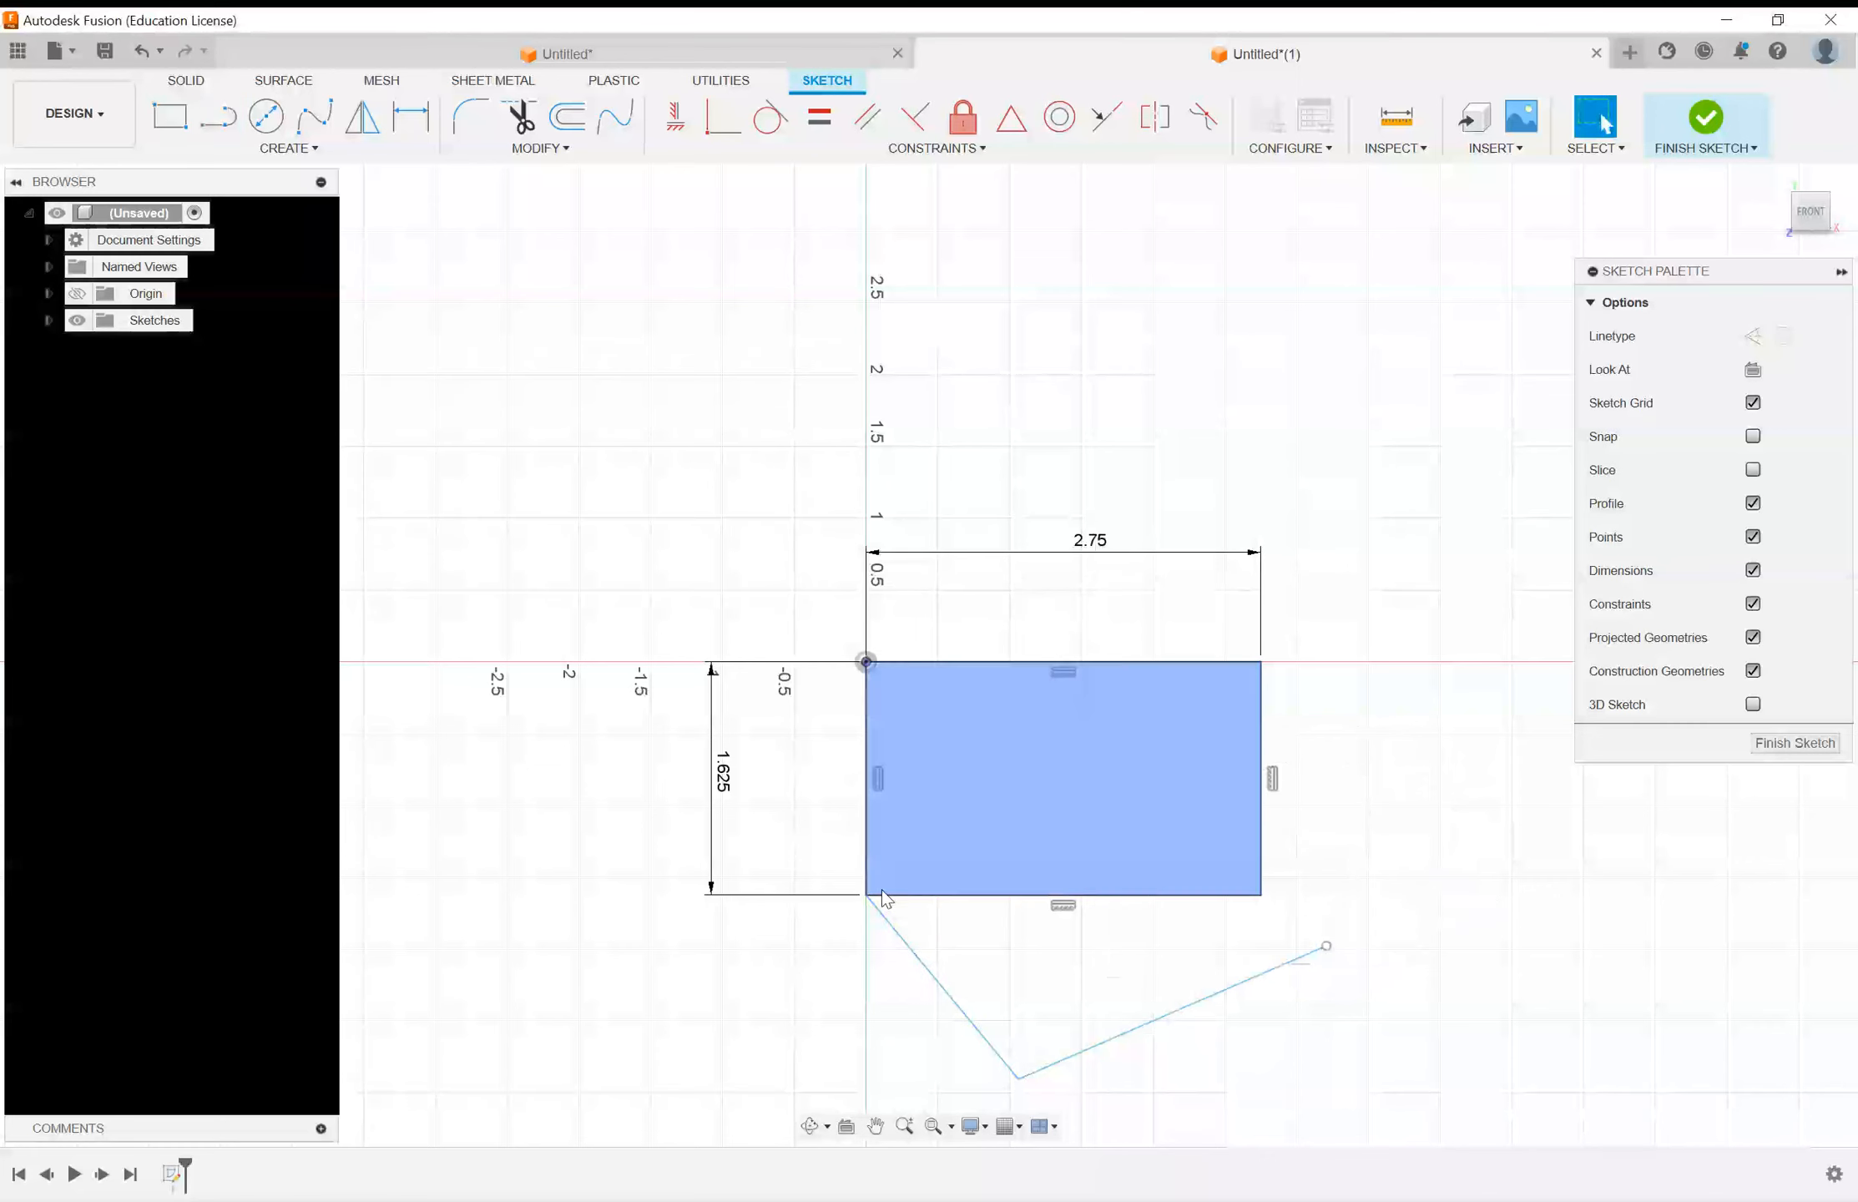
{"action": "mouse_move", "coordinate": [1017, 1077]}
{"action": "left_mouse_down"}
{"action": "mouse_move", "coordinate": [985, 1035]}
{"action": "mouse_move", "coordinate": [793, 1005]}
{"action": "mouse_move", "coordinate": [981, 992]}
{"action": "mouse_move", "coordinate": [986, 1035]}
{"action": "left_mouse_up"}
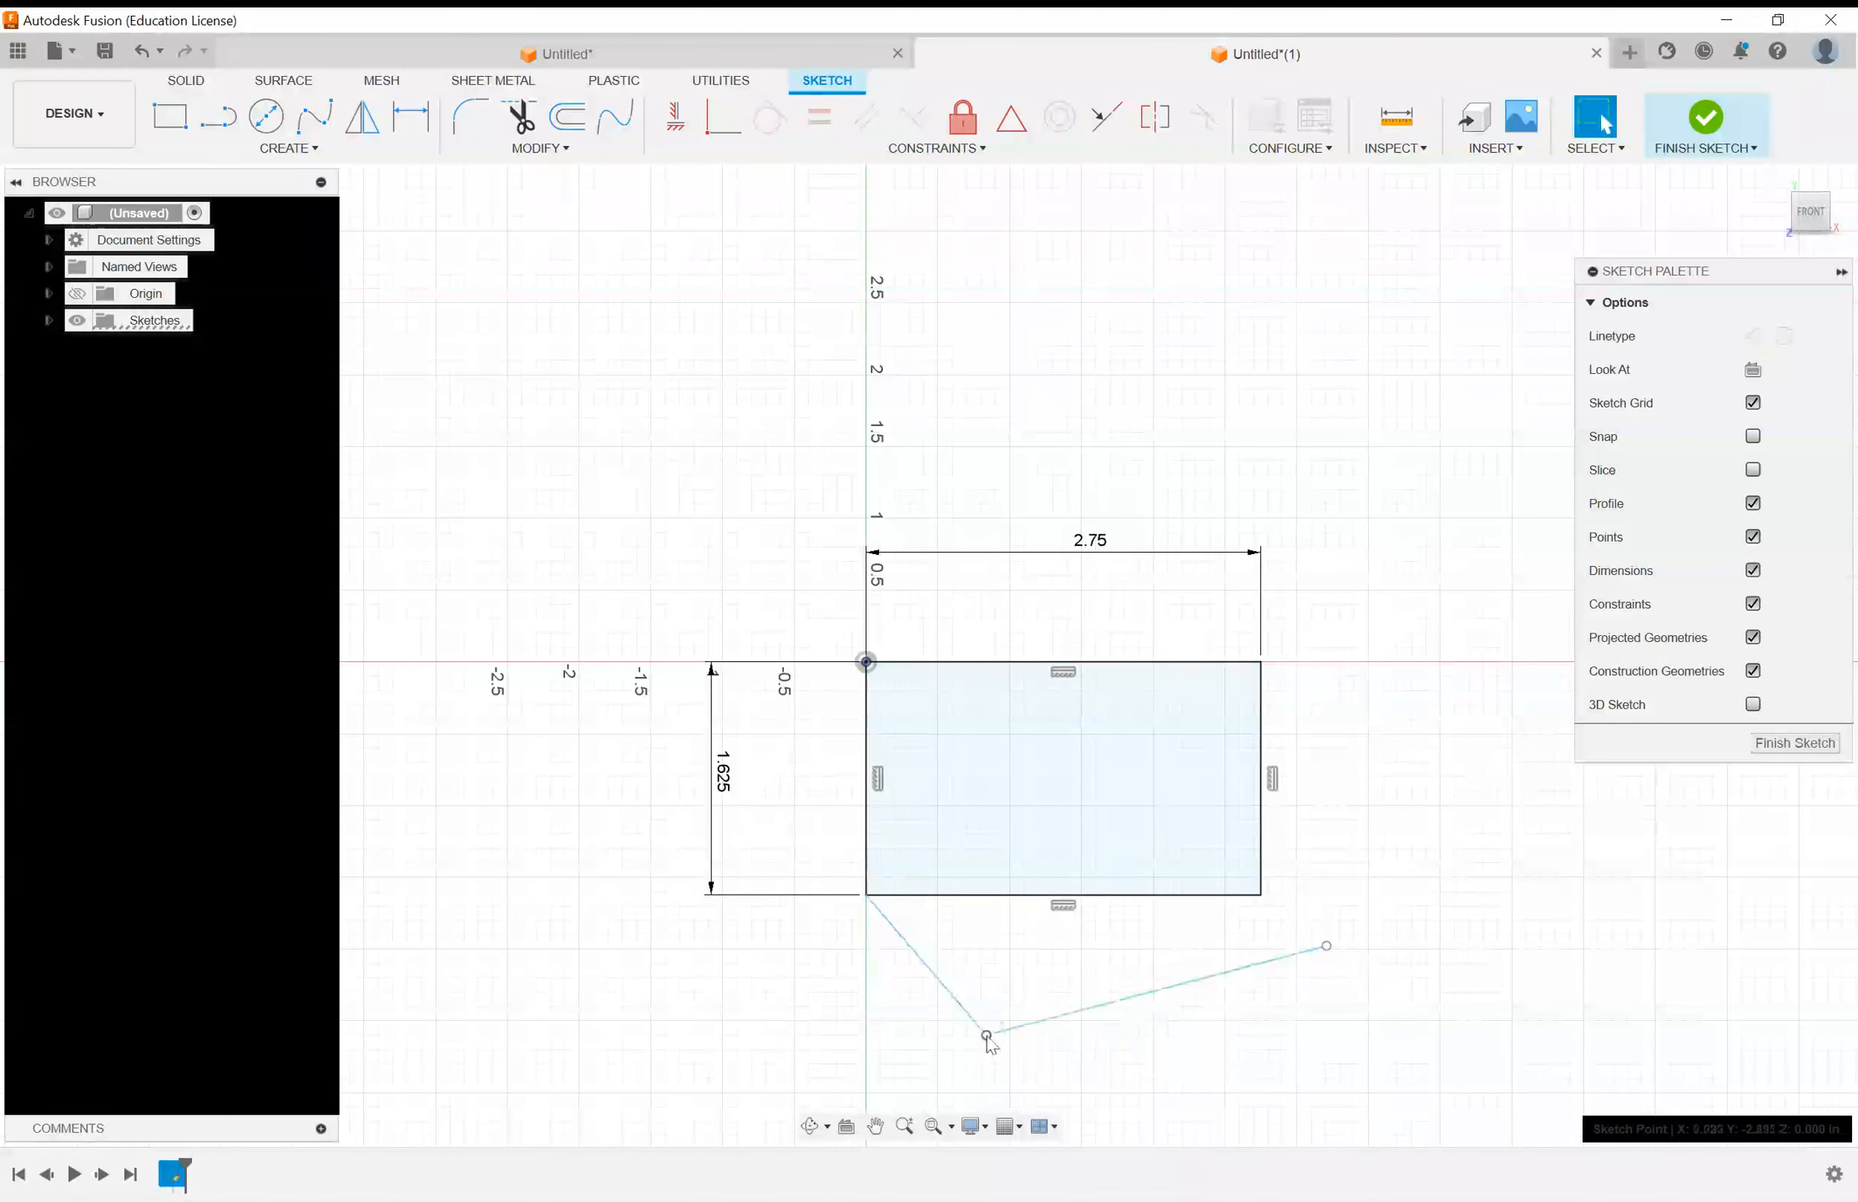
{"action": "left_click_drag", "start_coordinate": [1326, 946], "coordinate": [1321, 1012]}
{"action": "left_click", "coordinate": [936, 148]}
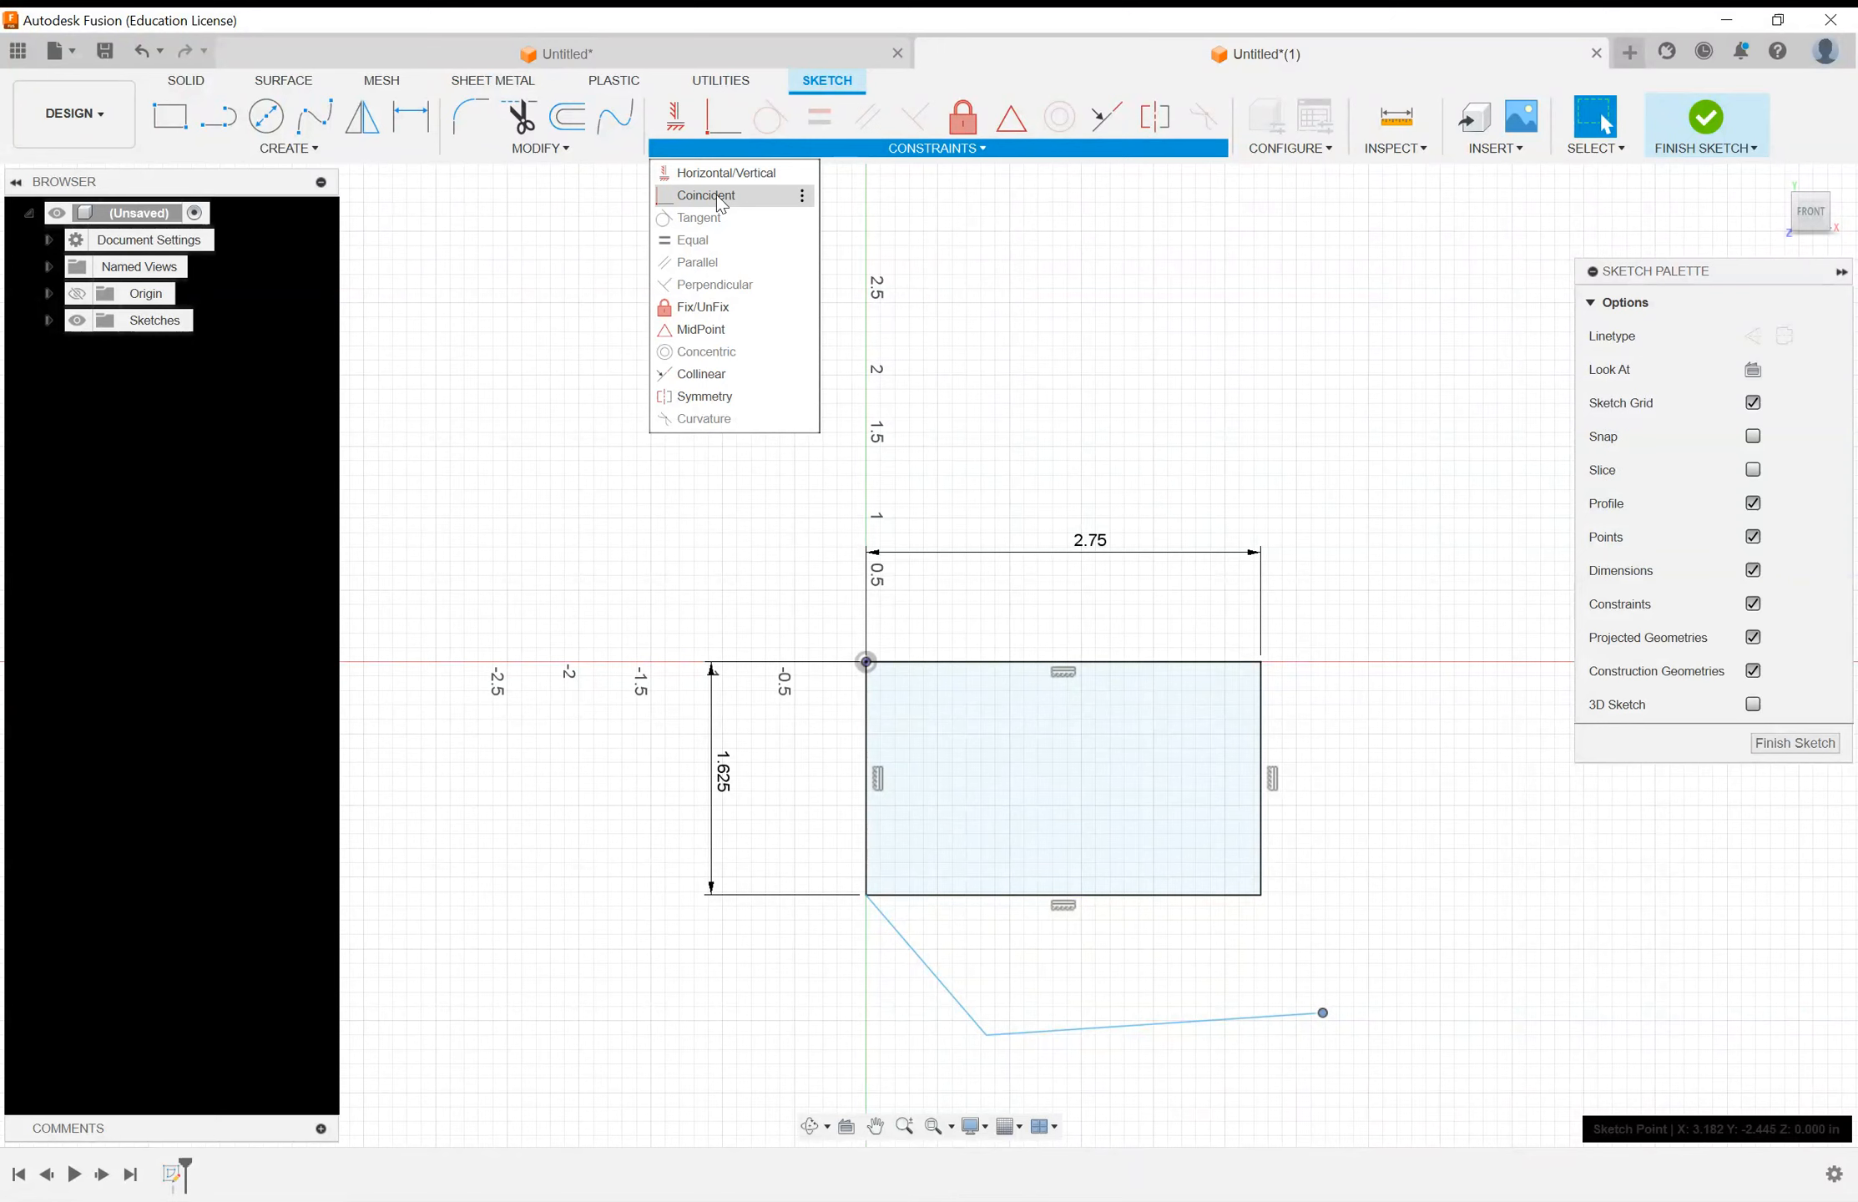
{"action": "left_click", "coordinate": [1389, 998]}
{"action": "left_click", "coordinate": [1322, 1017]}
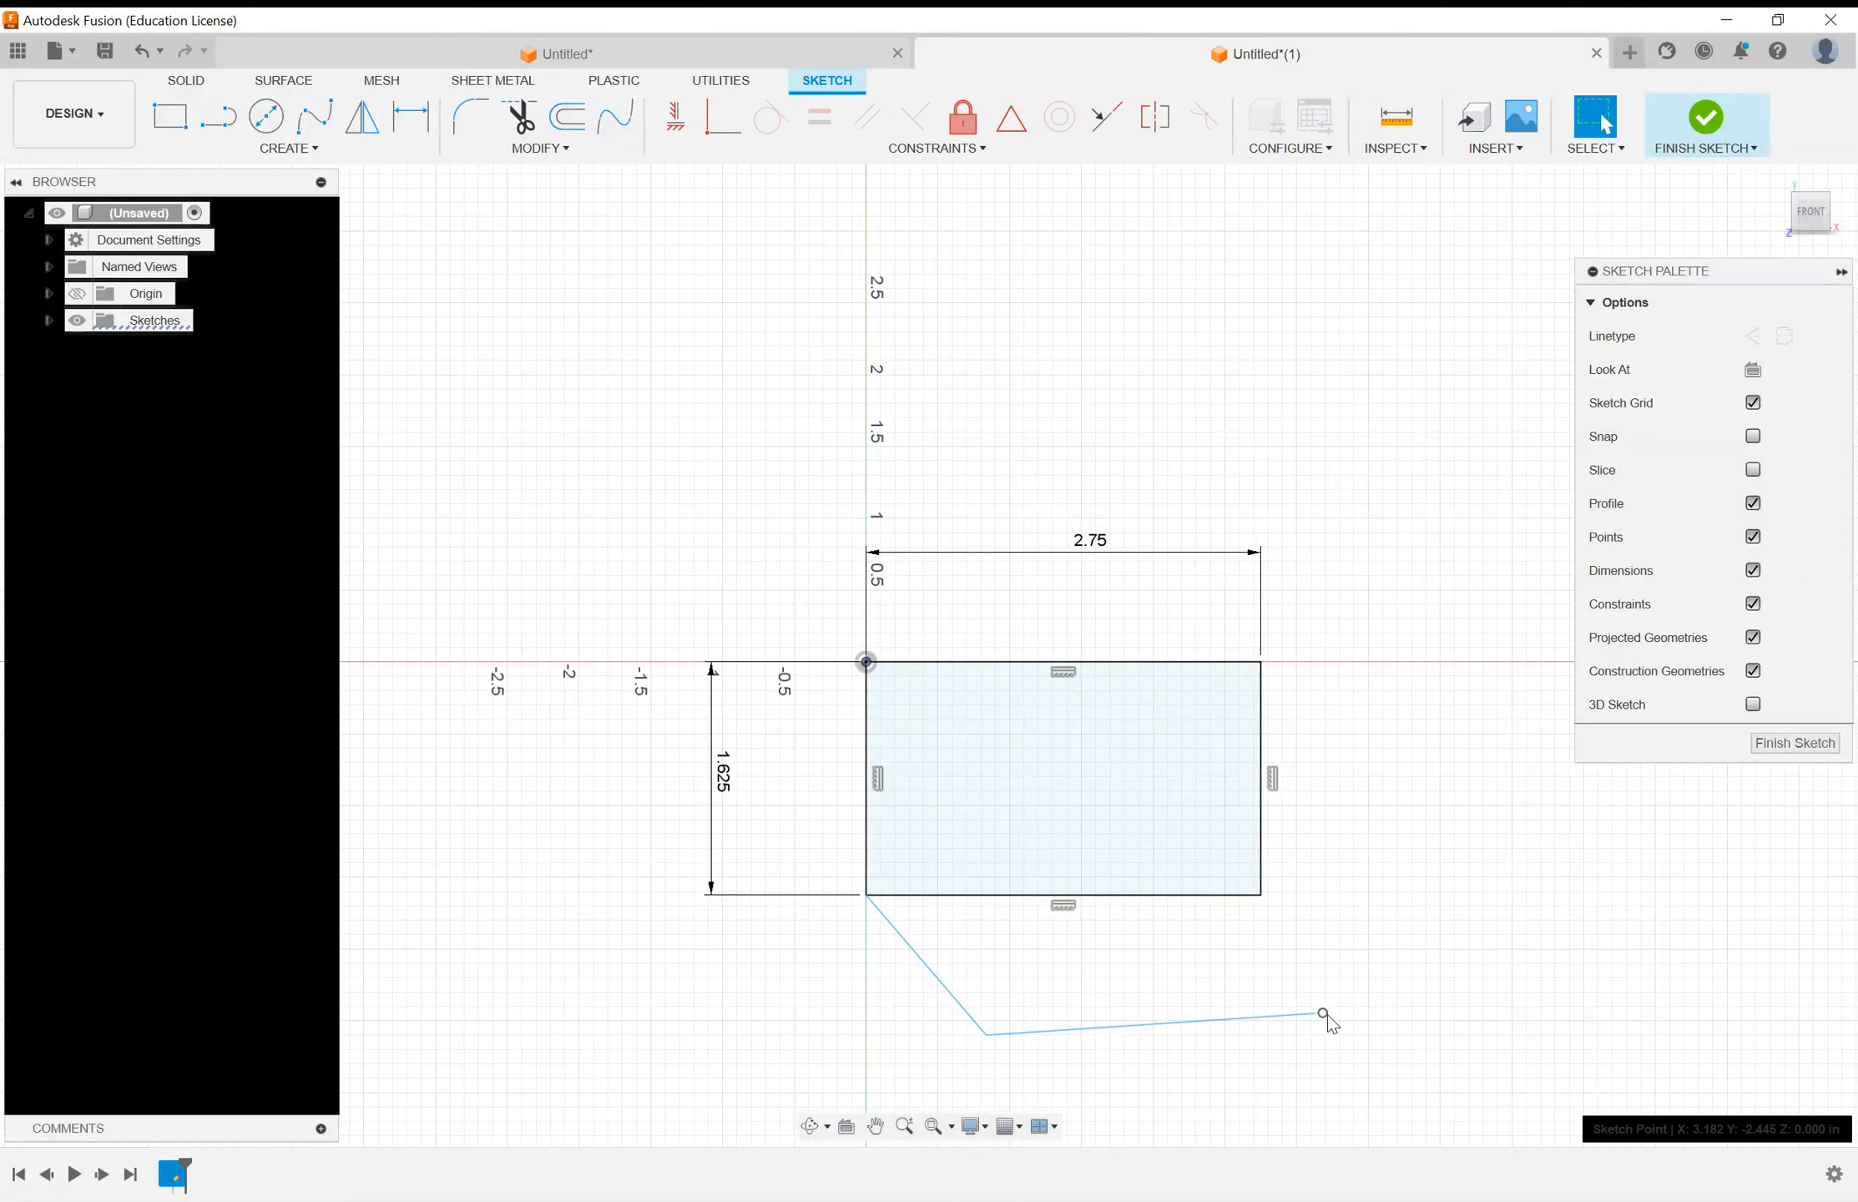
{"action": "left_click", "coordinate": [1361, 868]}
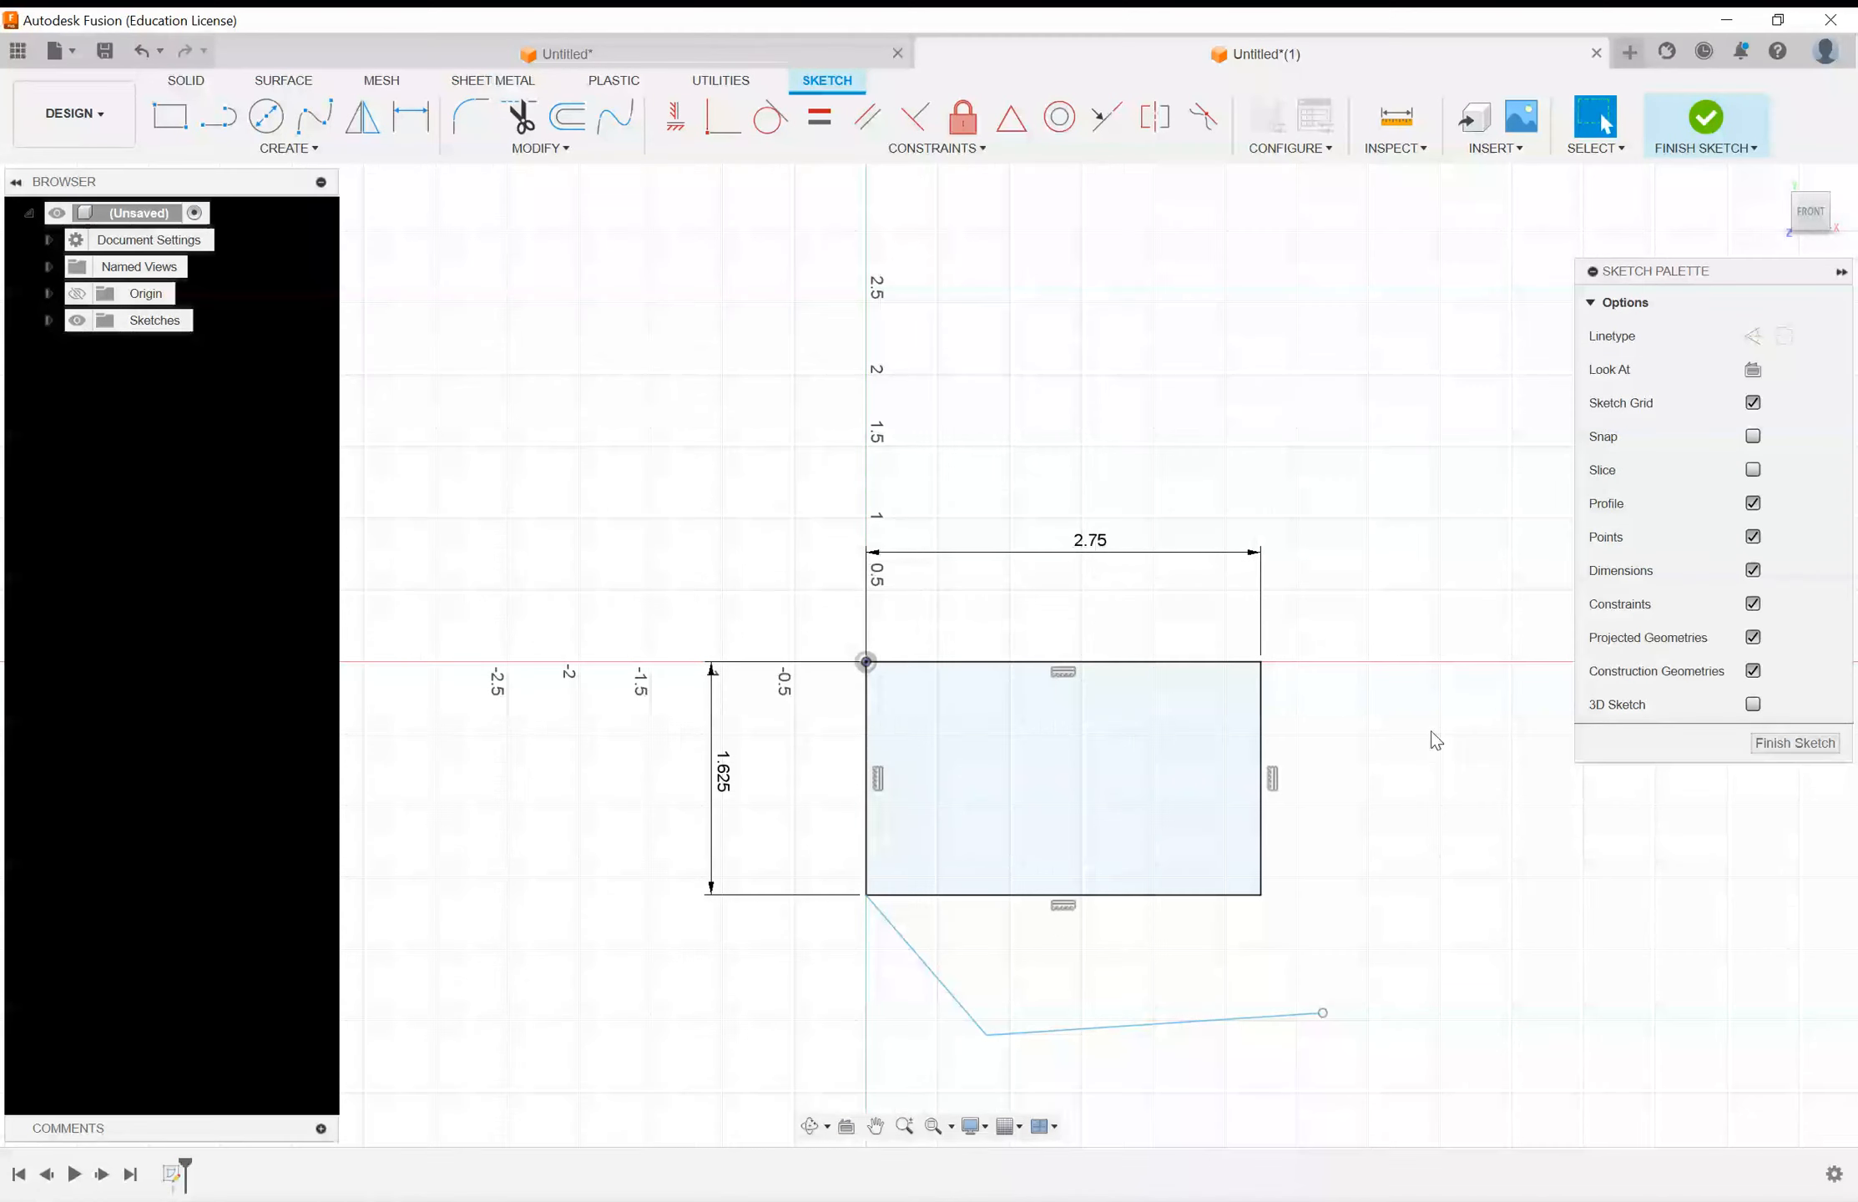
Step: Make the free line endpoint coincident with the rectangle's lower-right corner and move the lines' shared vertex to about X 1.43, Y -2.54 in
{"action": "left_click", "coordinate": [925, 147]}
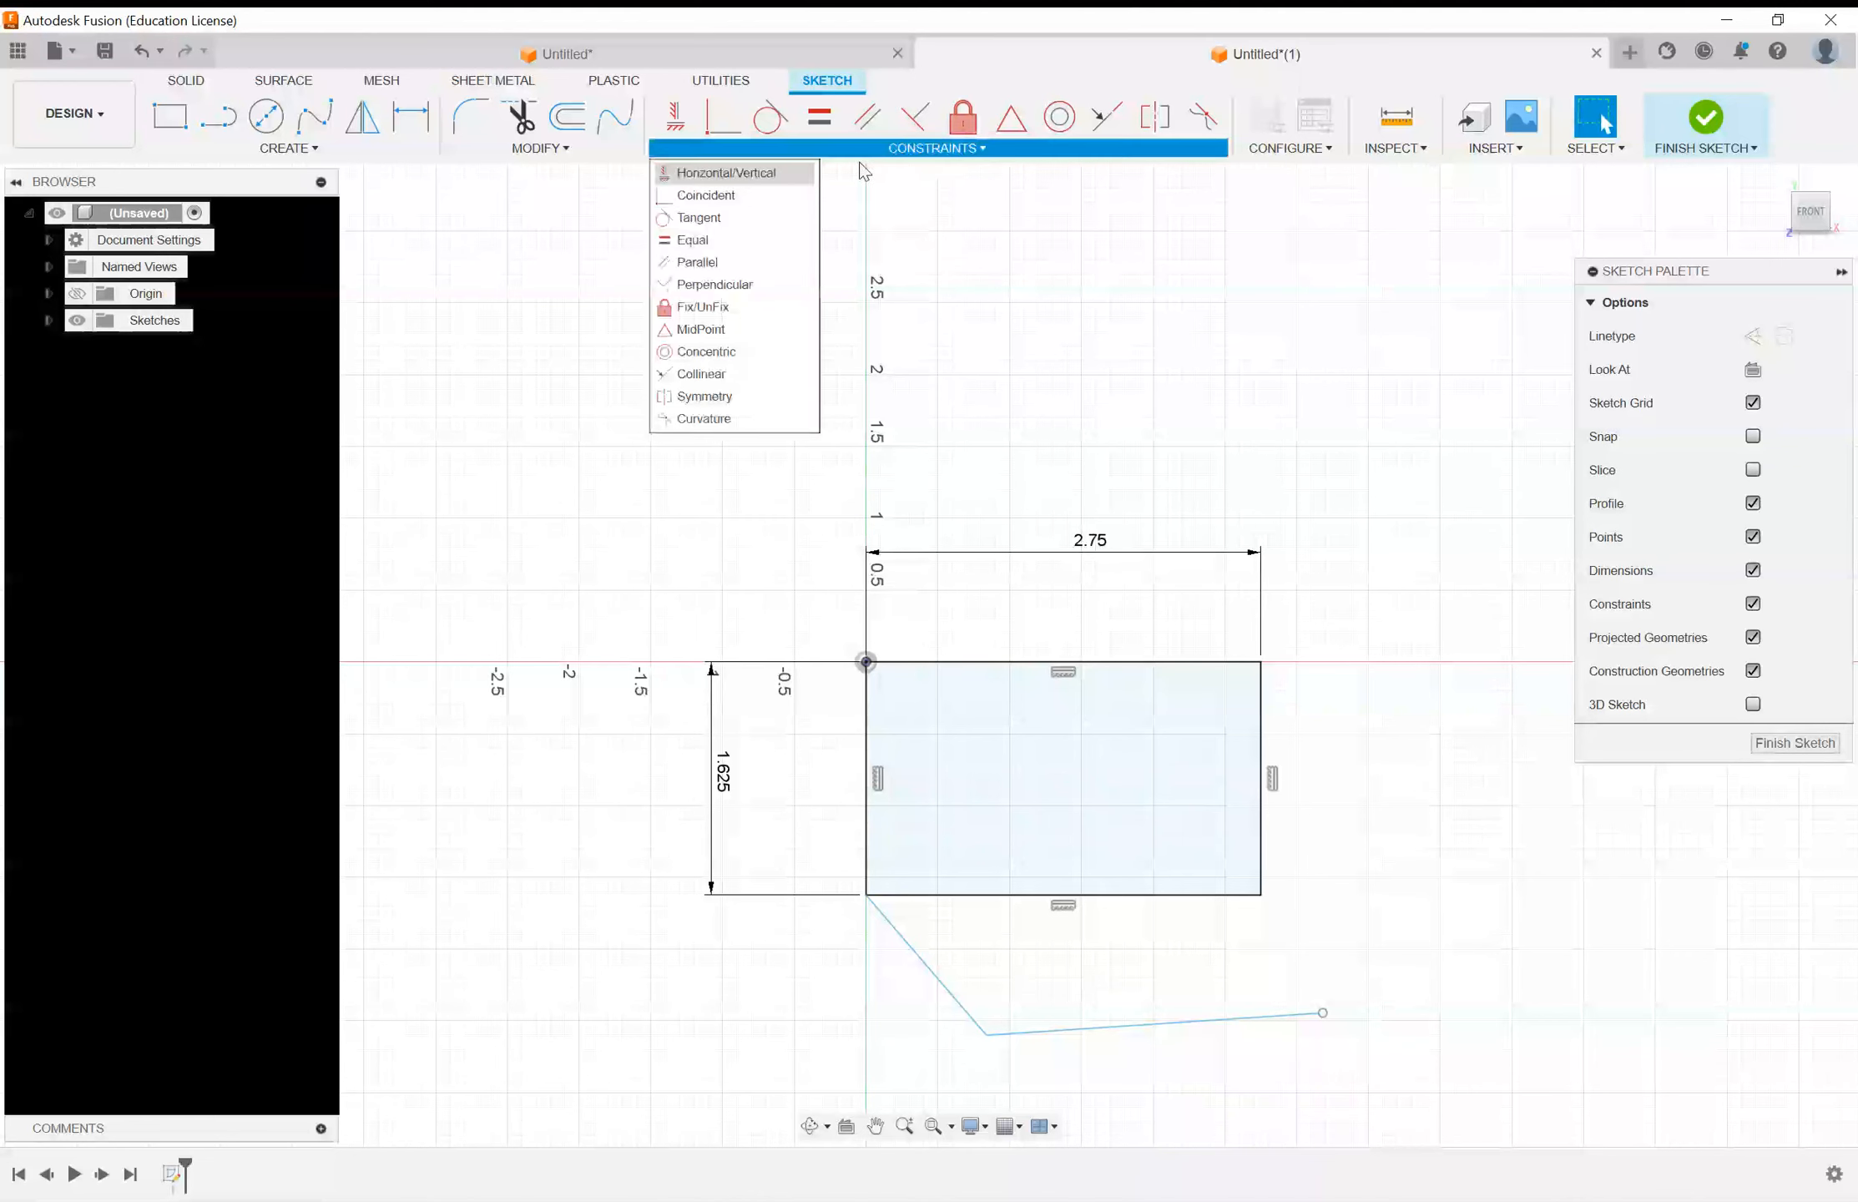
{"action": "left_click", "coordinate": [761, 192]}
{"action": "left_click", "coordinate": [1322, 1013]}
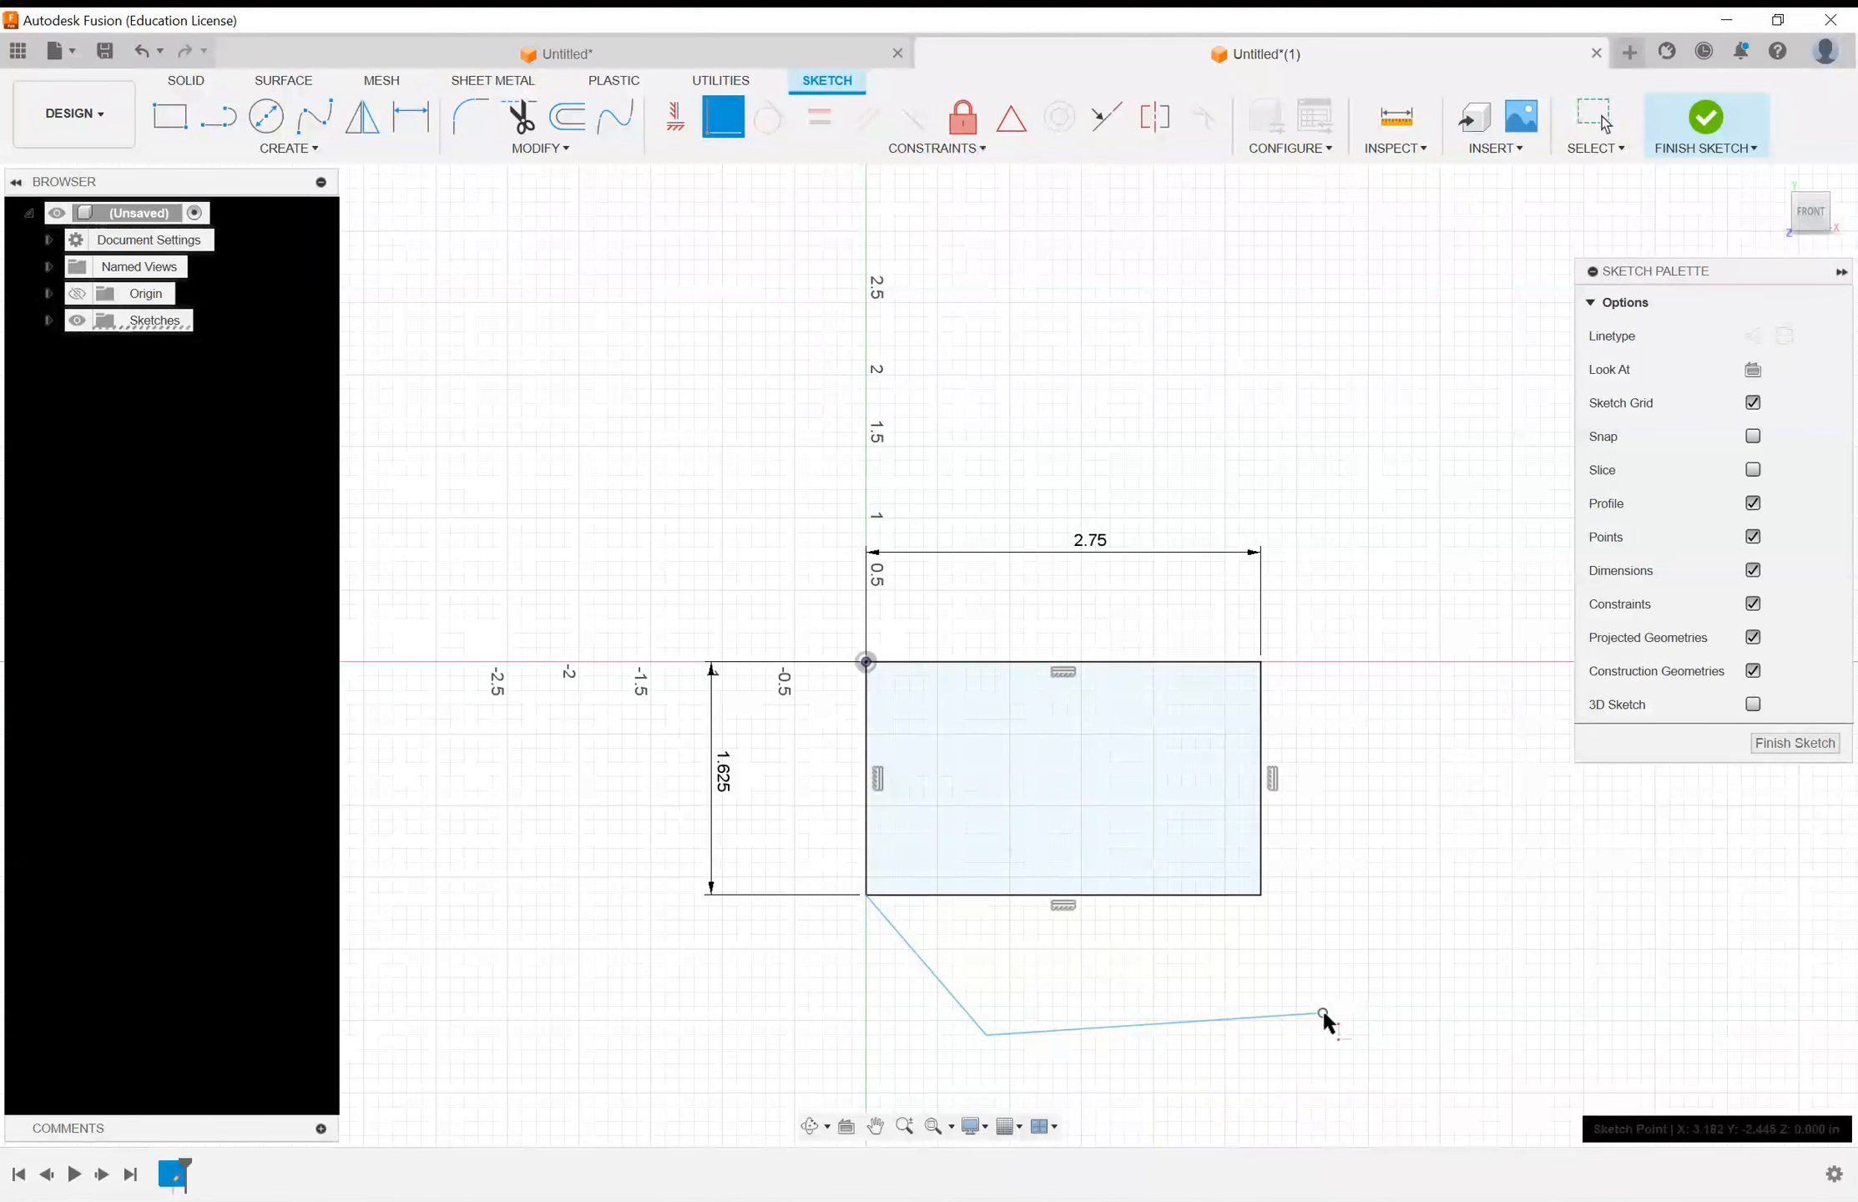
{"action": "left_click", "coordinate": [1260, 895]}
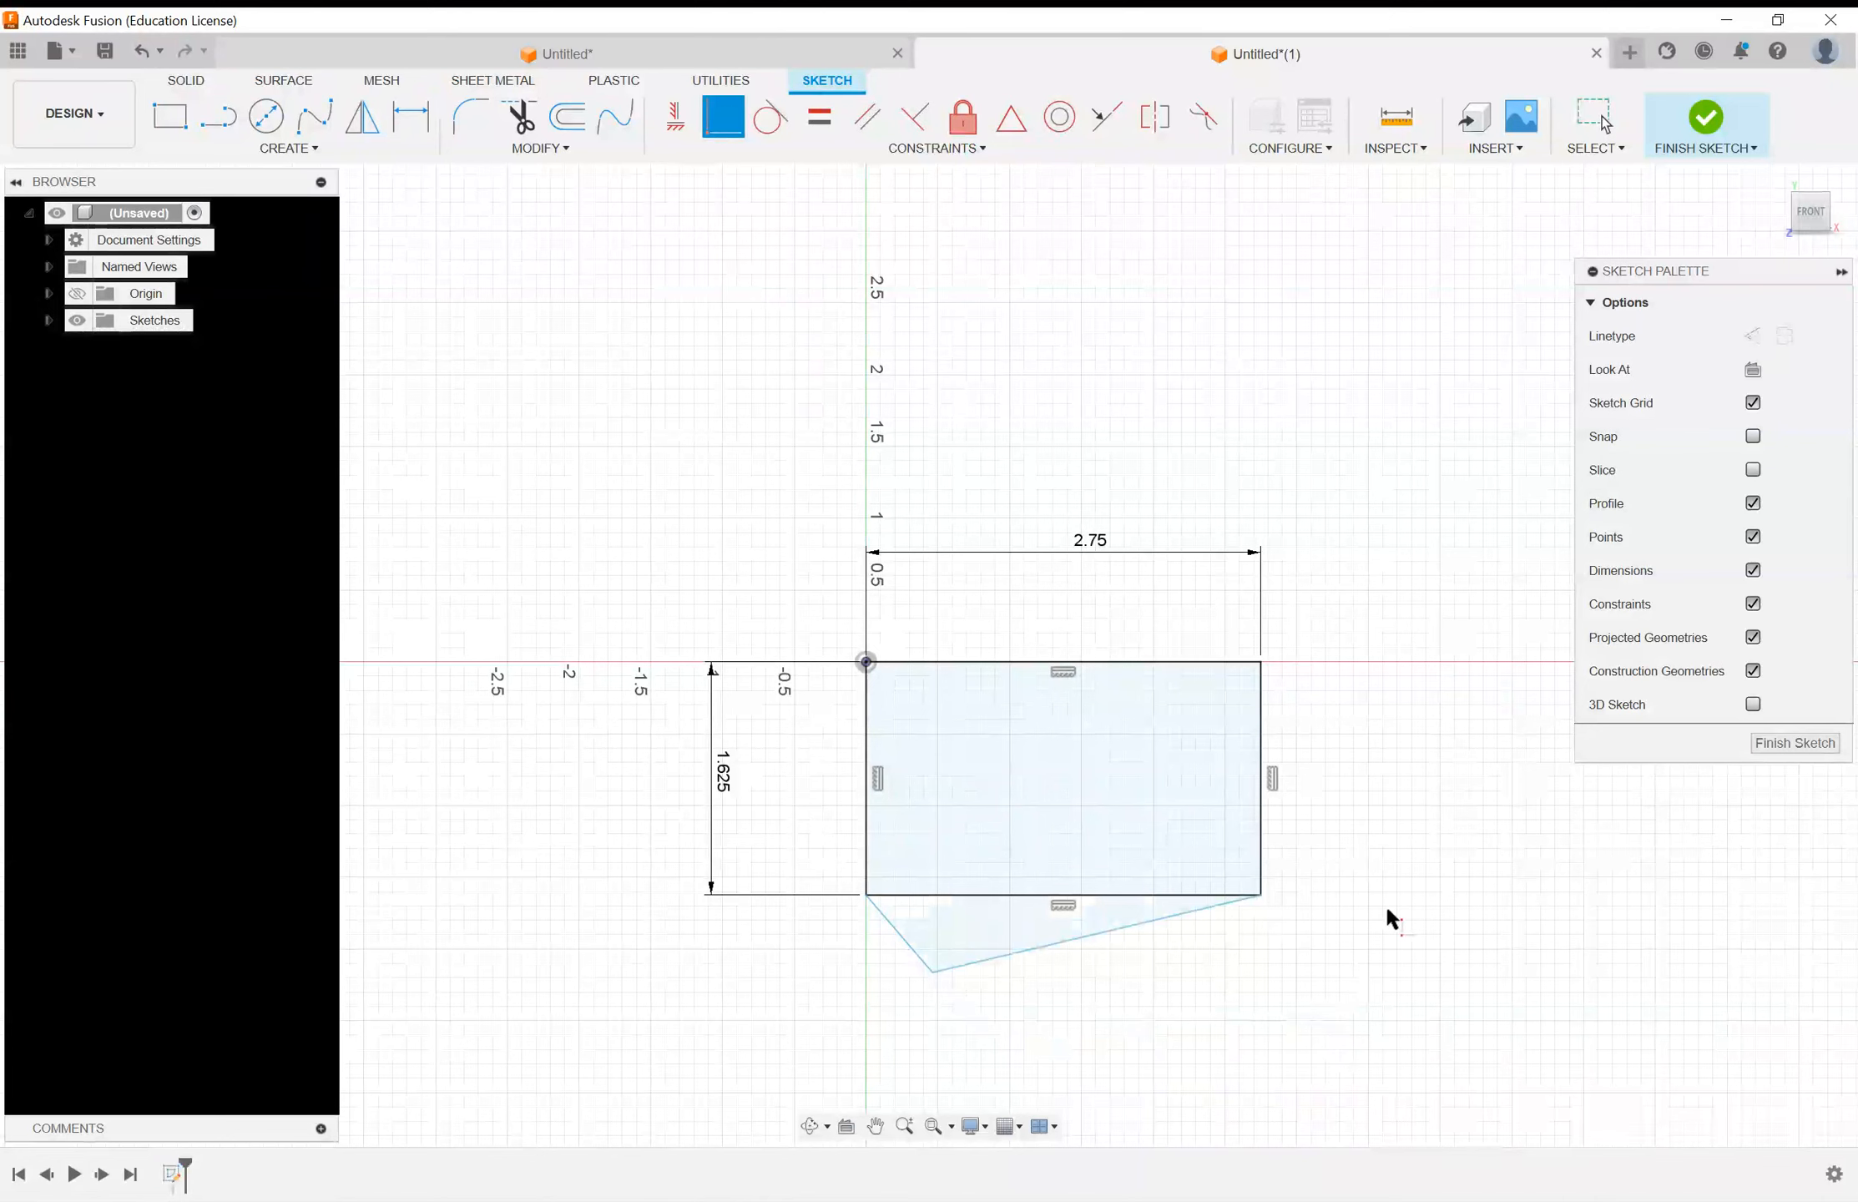
{"action": "key", "text": "Escape"}
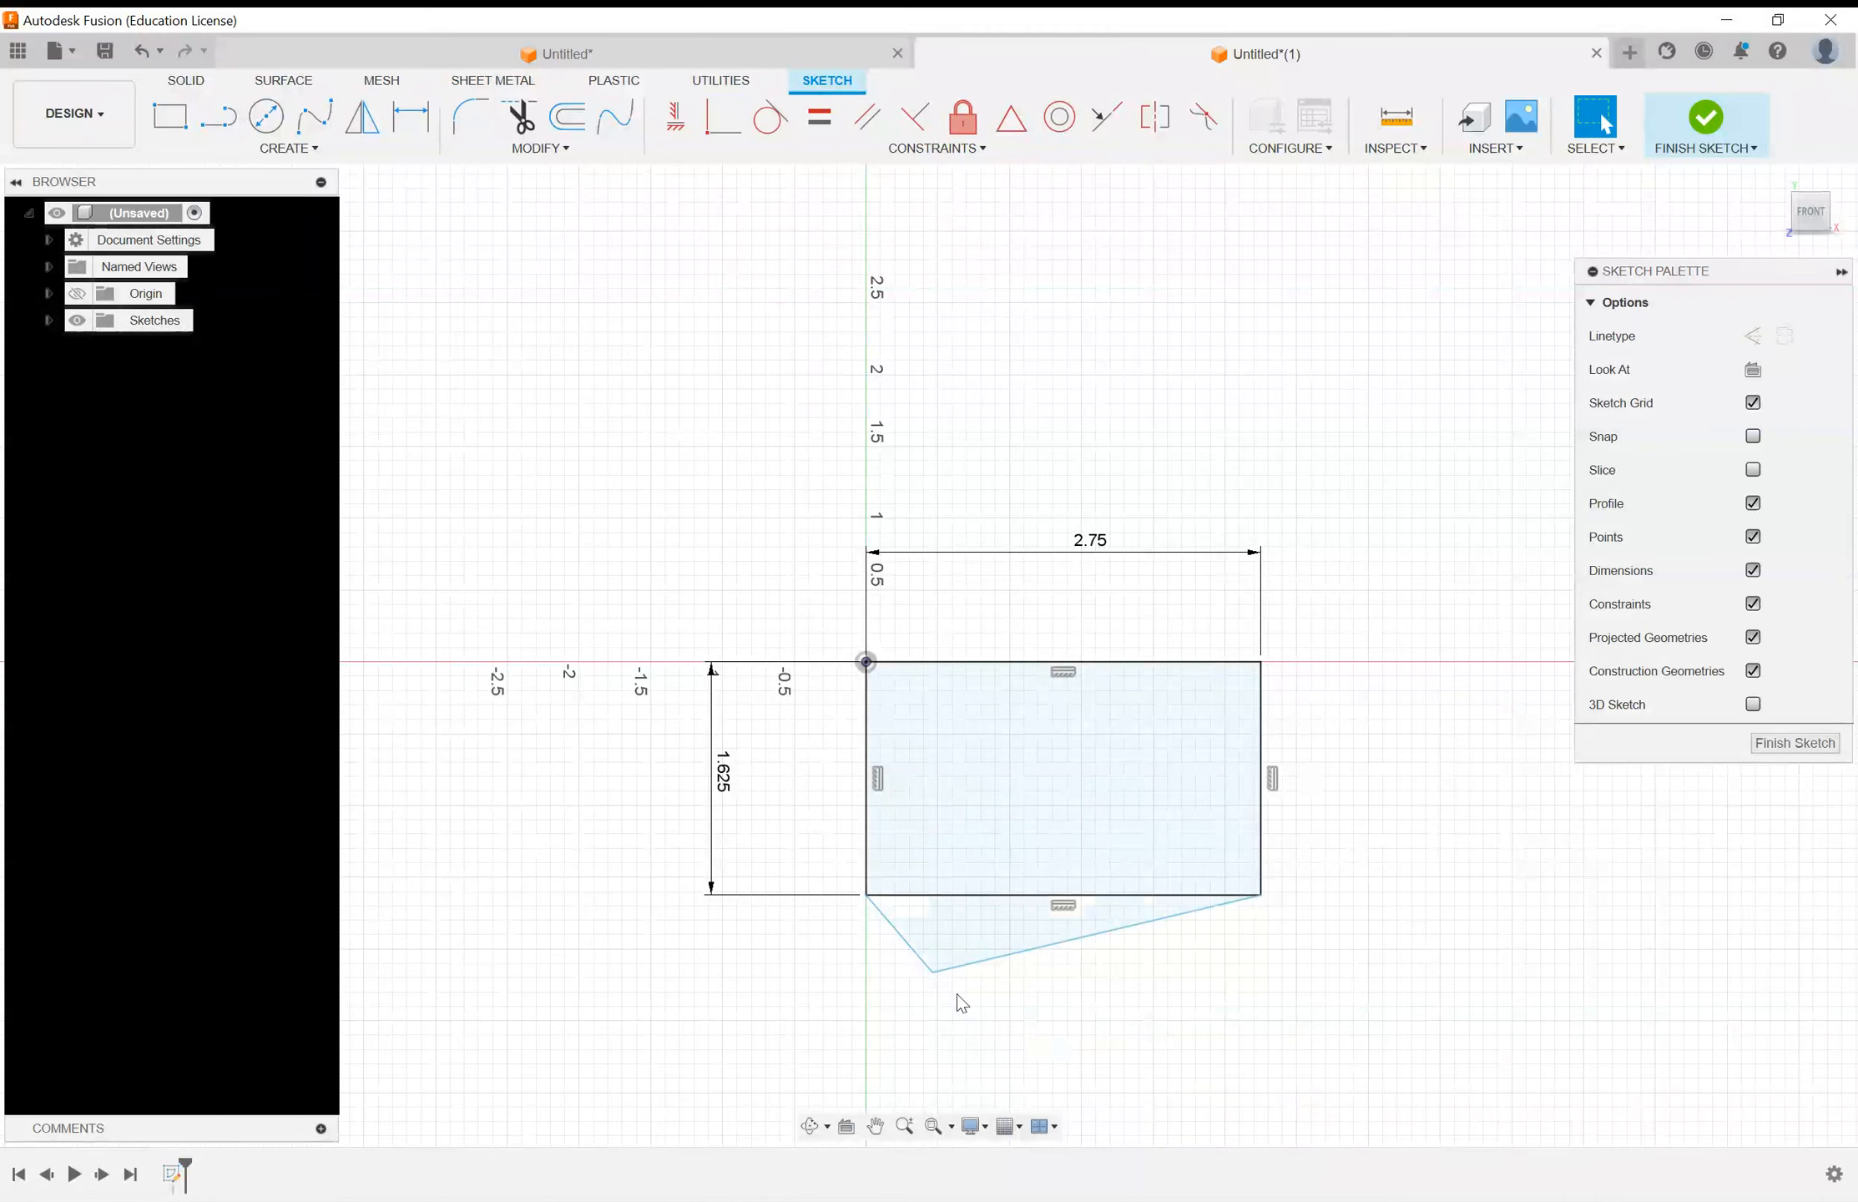
{"action": "mouse_move", "coordinate": [932, 973]}
{"action": "left_mouse_down"}
{"action": "mouse_move", "coordinate": [997, 1018]}
{"action": "mouse_move", "coordinate": [1280, 1037]}
{"action": "mouse_move", "coordinate": [1314, 1020]}
{"action": "mouse_move", "coordinate": [975, 1072]}
{"action": "mouse_move", "coordinate": [1099, 1078]}
{"action": "mouse_move", "coordinate": [1071, 1026]}
{"action": "left_mouse_up"}
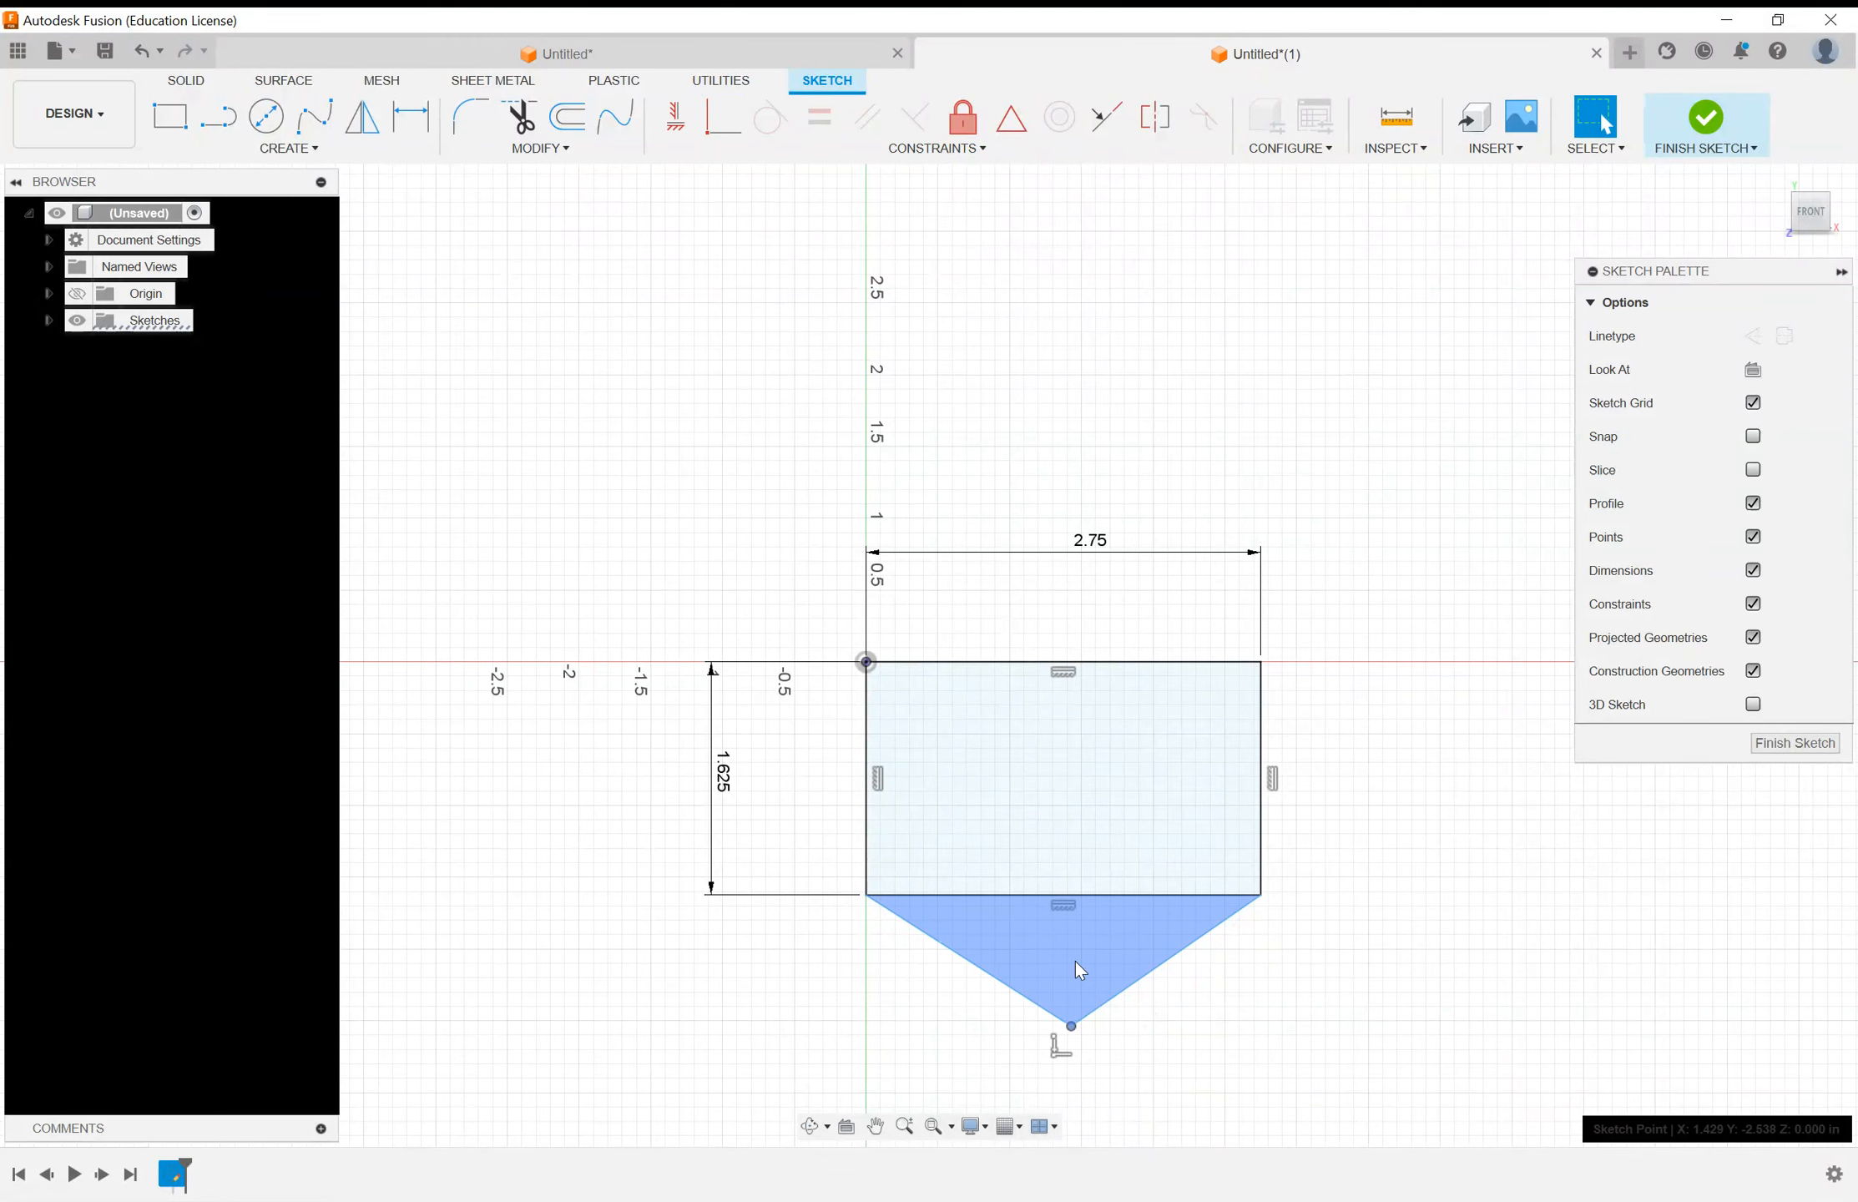
Step: Dimension the angle between the two slanted lines to 100 degrees and shift their shared vertex to about X 1.61, Y -2.76 in
{"action": "scroll", "coordinate": [1138, 1086], "scroll_direction": "up", "scroll_amount": 1}
{"action": "scroll", "coordinate": [1138, 1085], "scroll_direction": "up", "scroll_amount": 2}
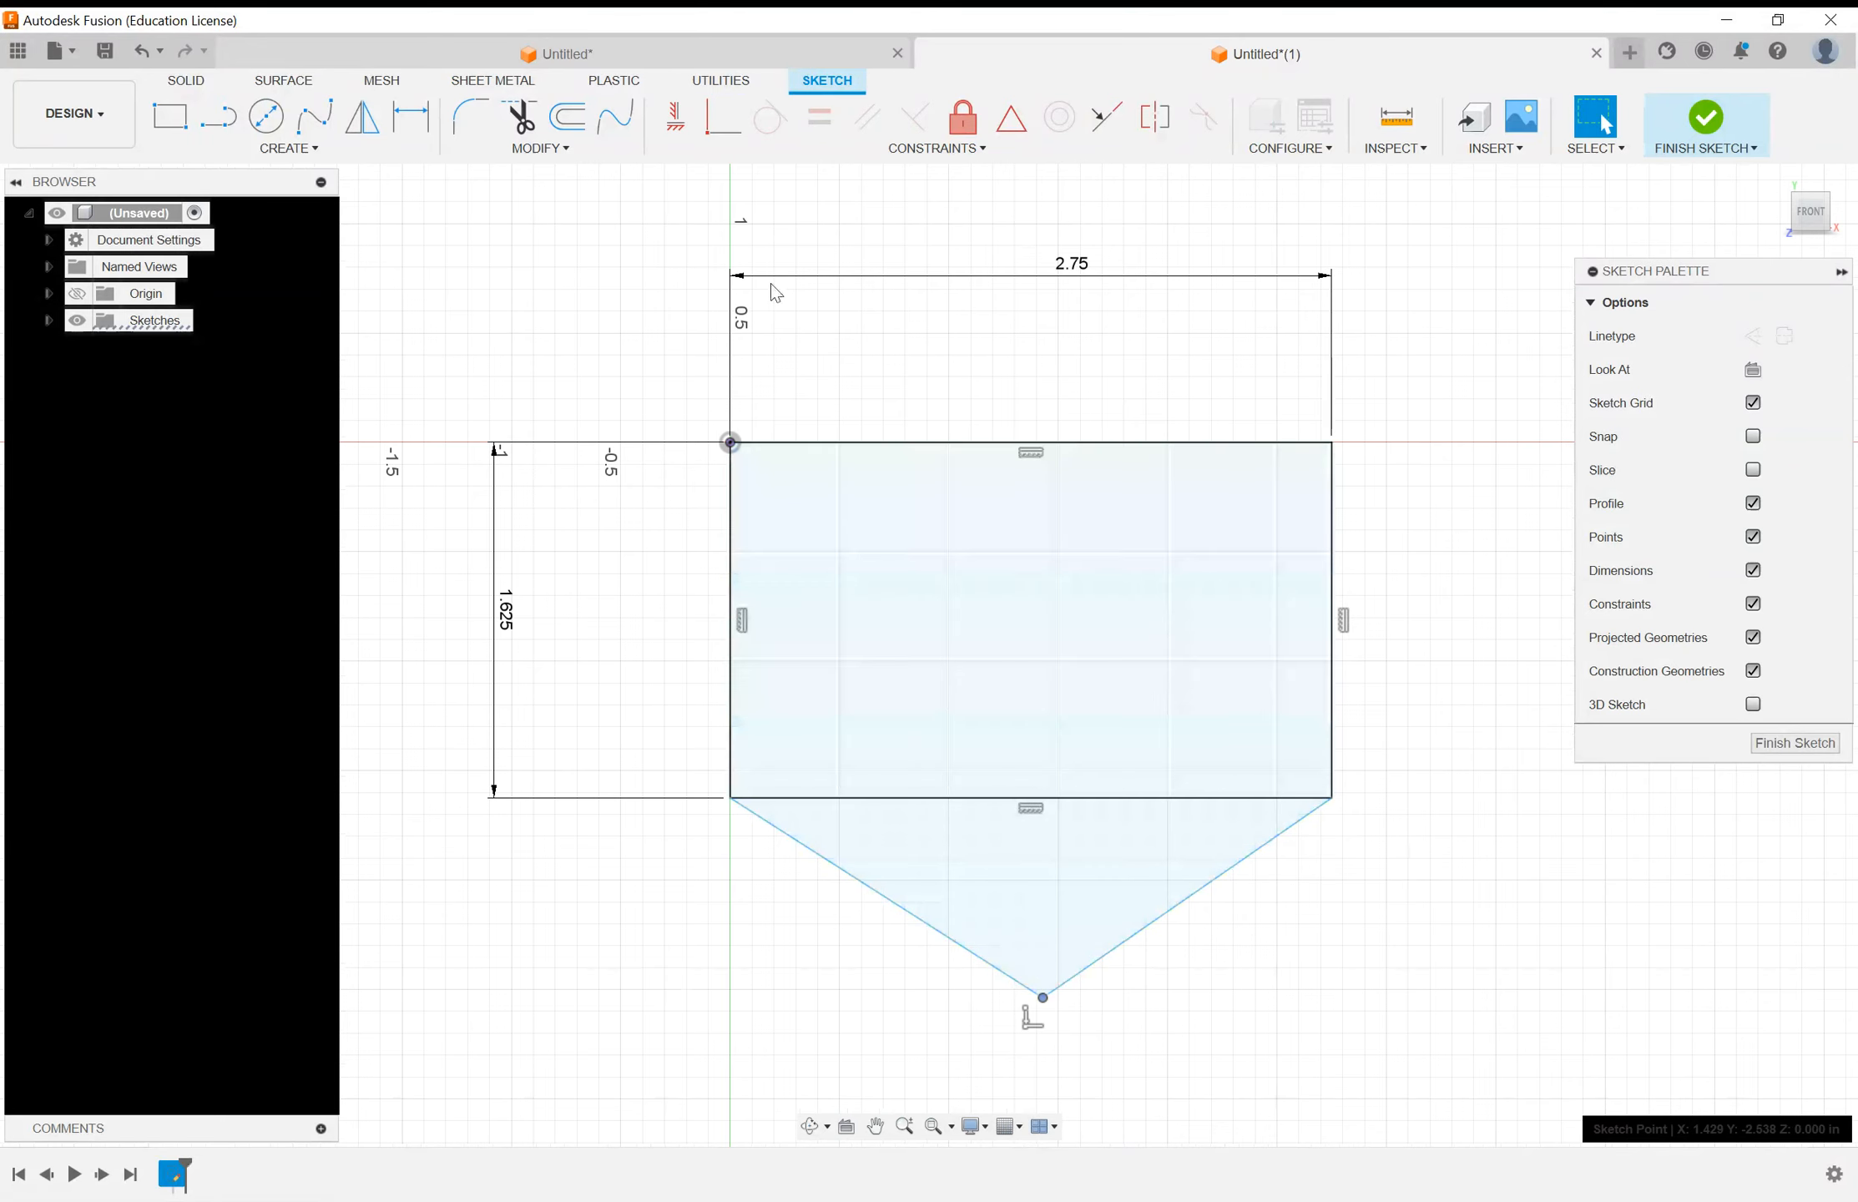
{"action": "left_click", "coordinate": [412, 130]}
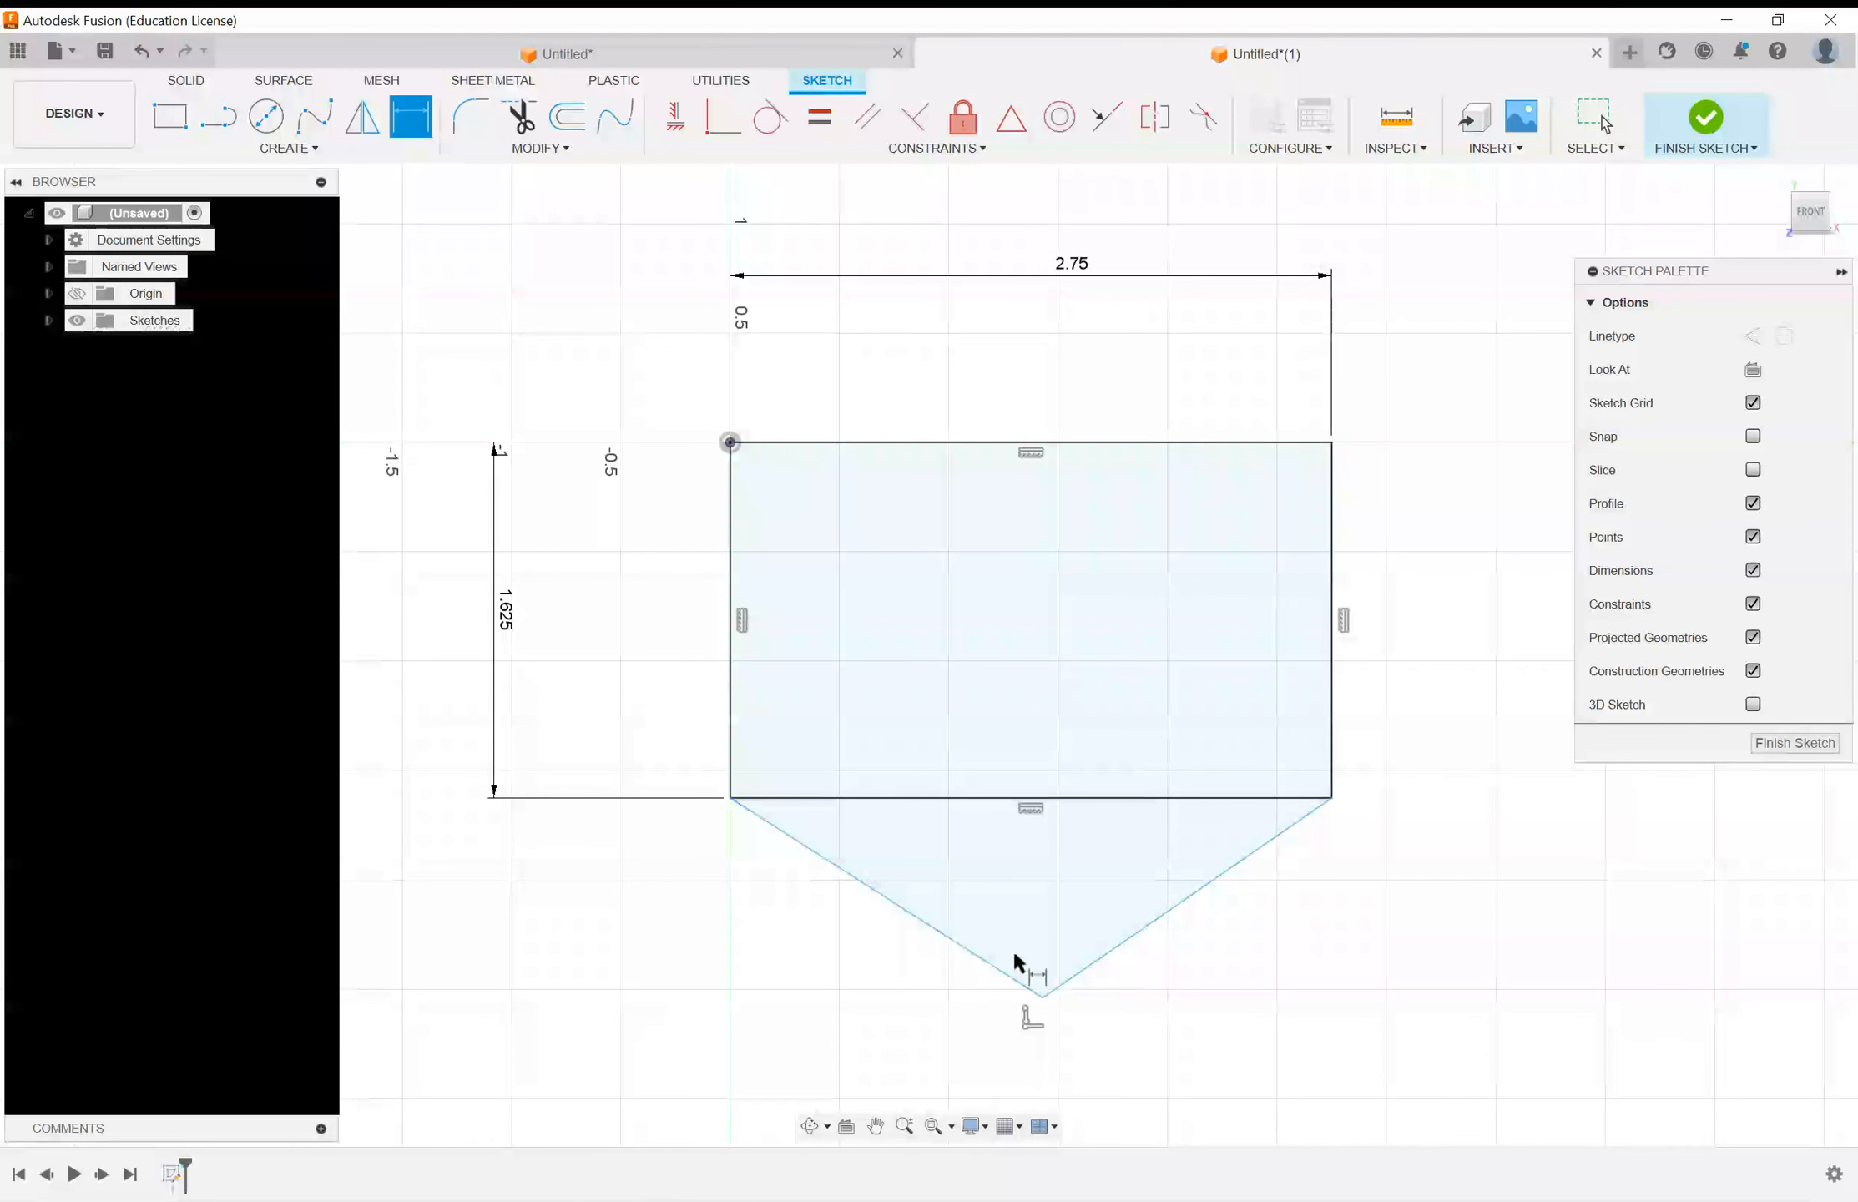
{"action": "left_click", "coordinate": [1077, 974]}
{"action": "left_click", "coordinate": [985, 958]}
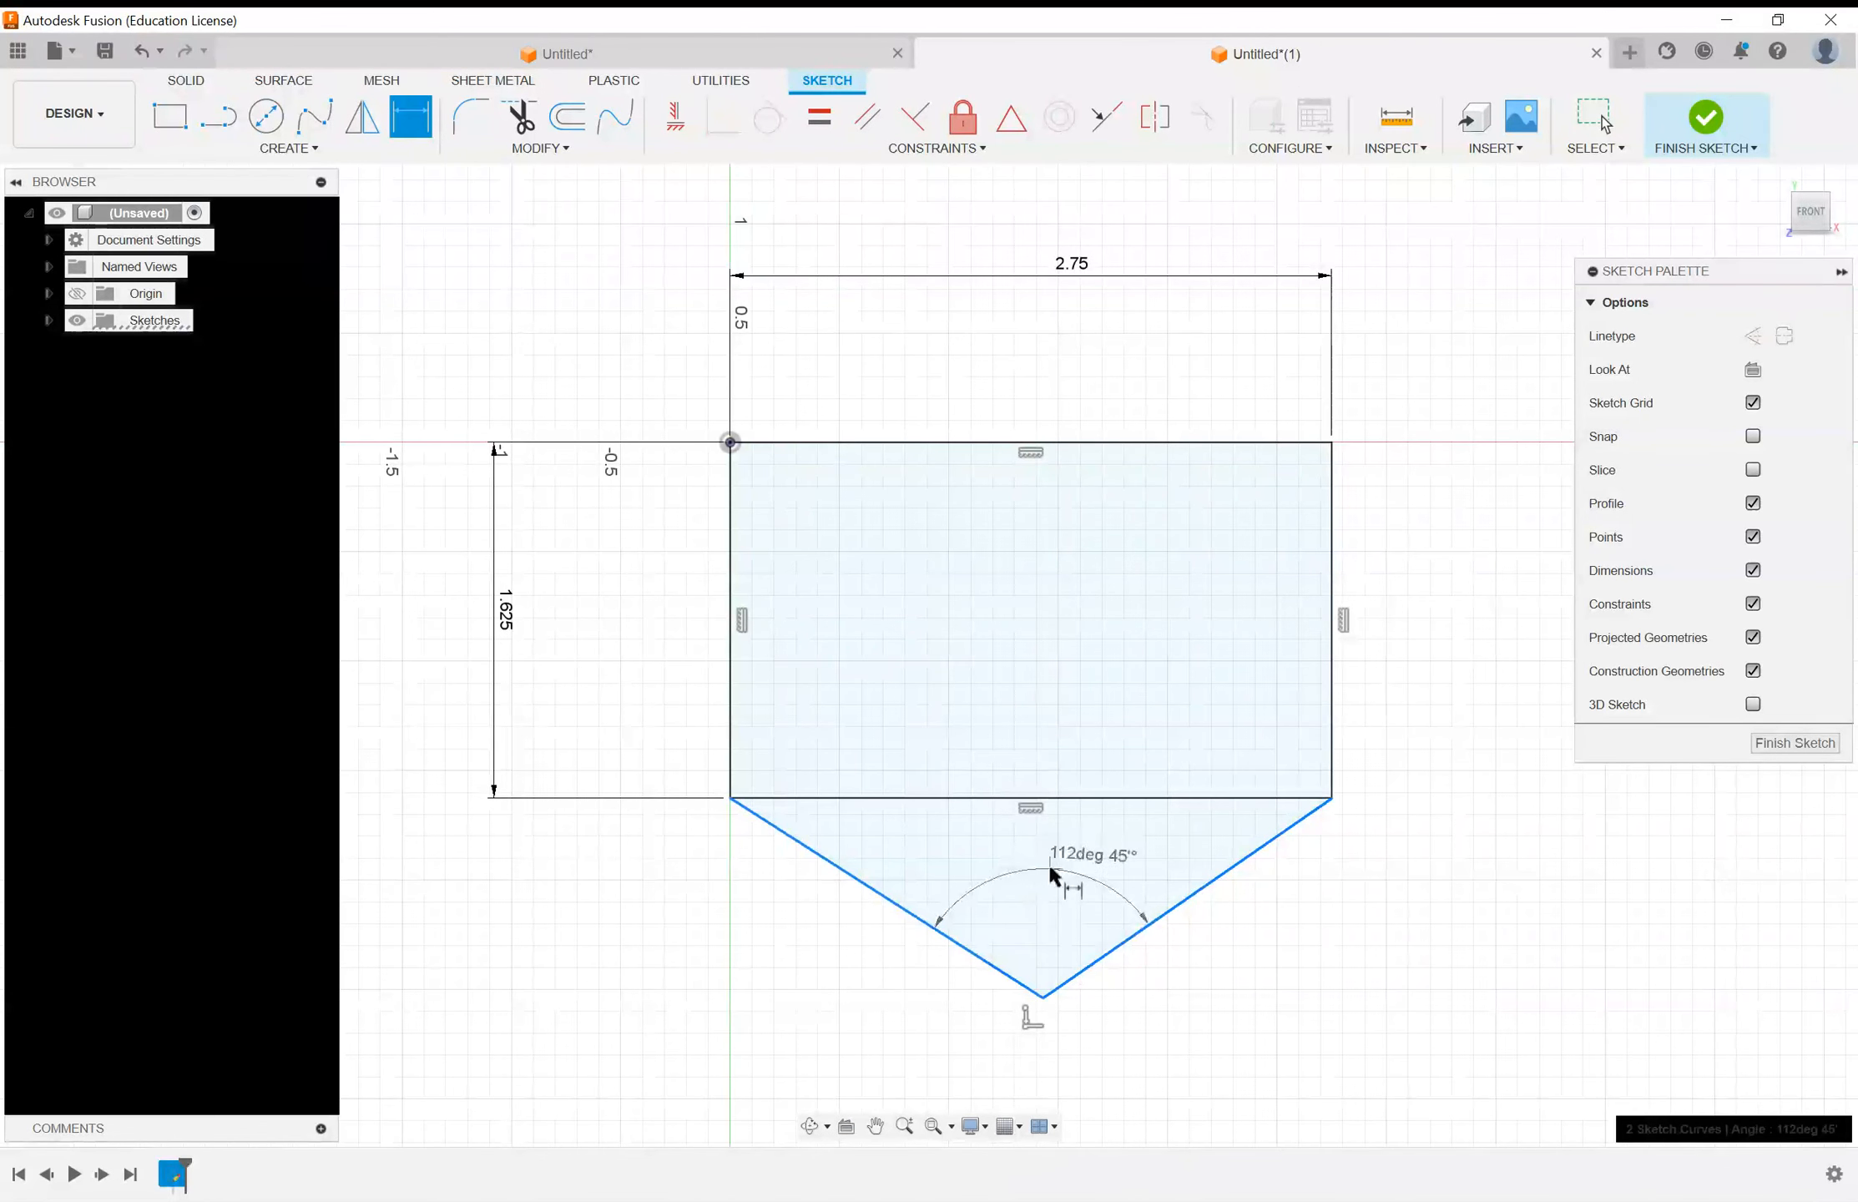
{"action": "left_click", "coordinate": [1073, 877]}
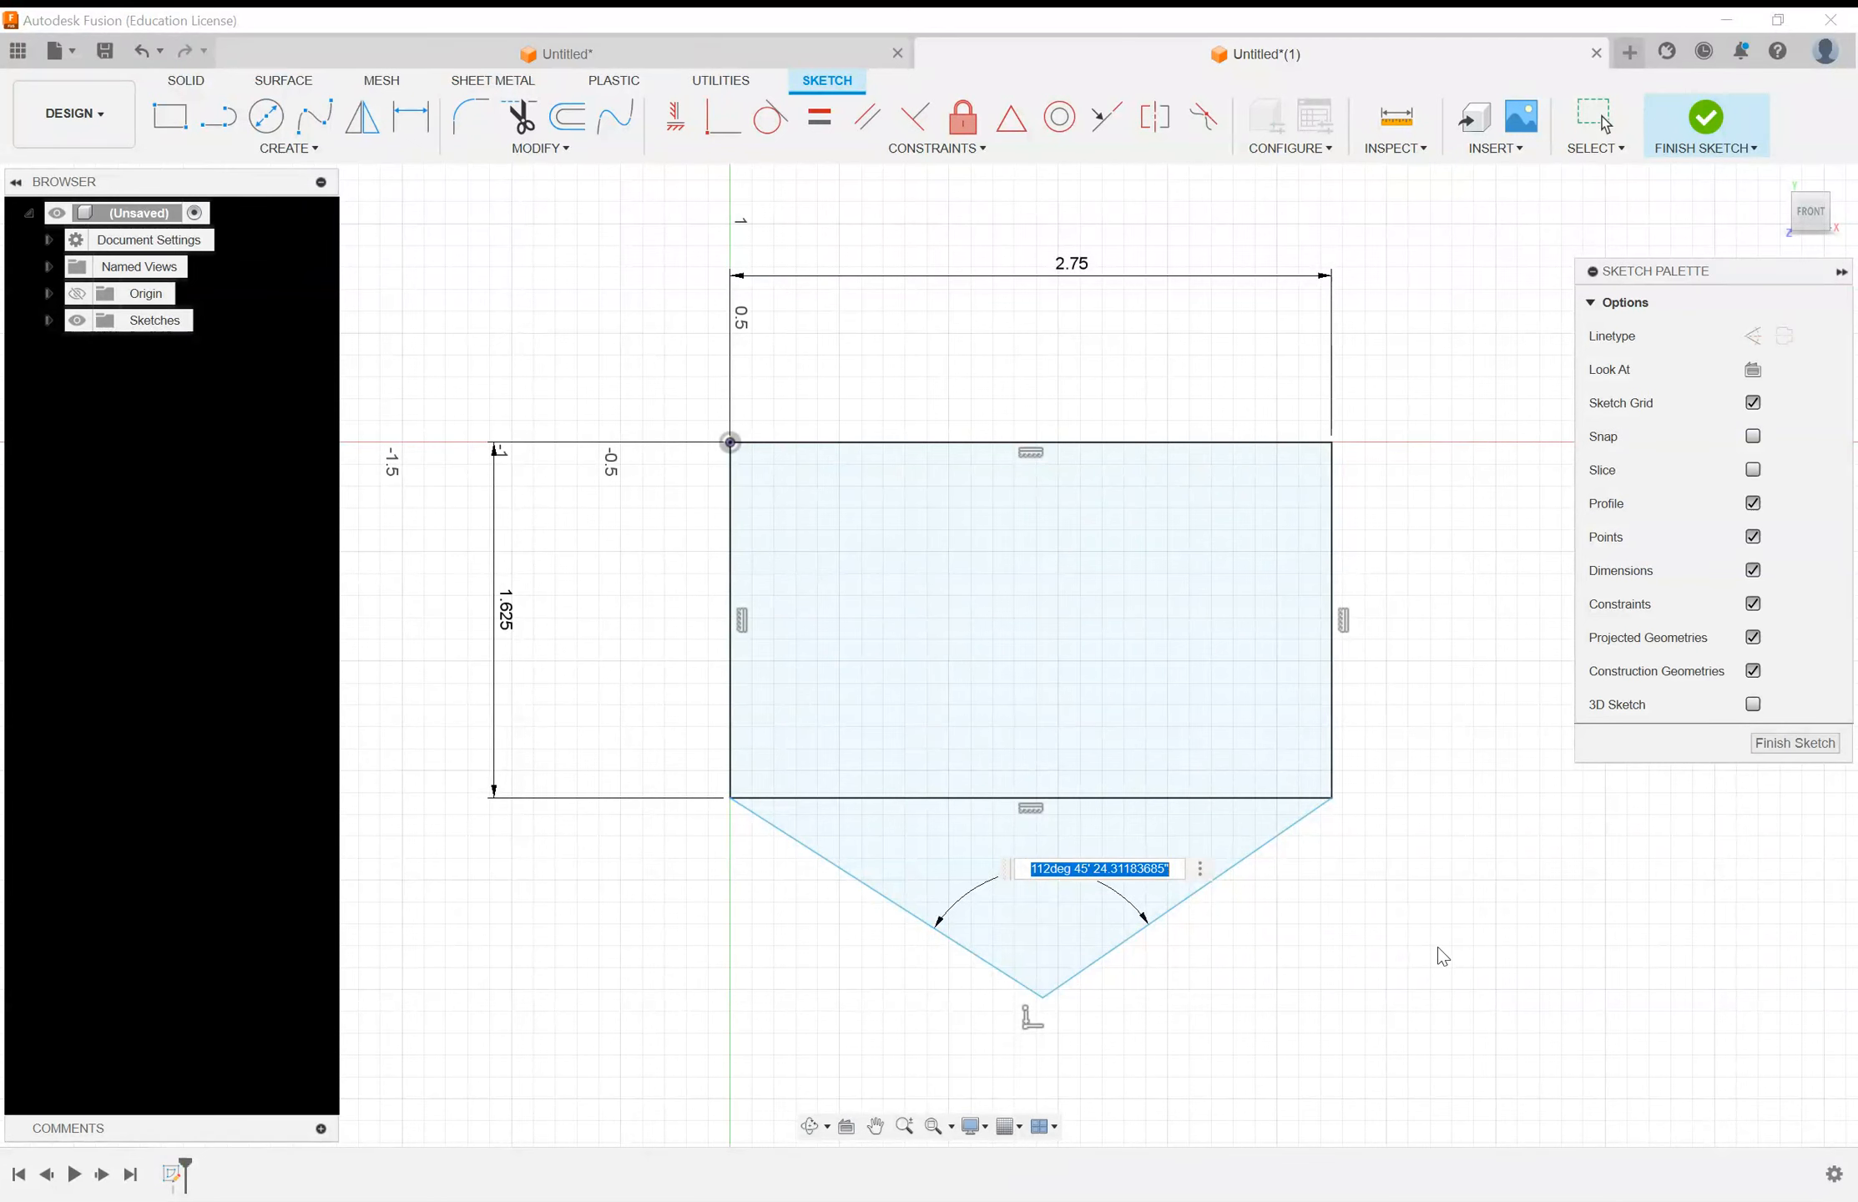
{"action": "type", "text": "100"}
{"action": "key", "text": "Return"}
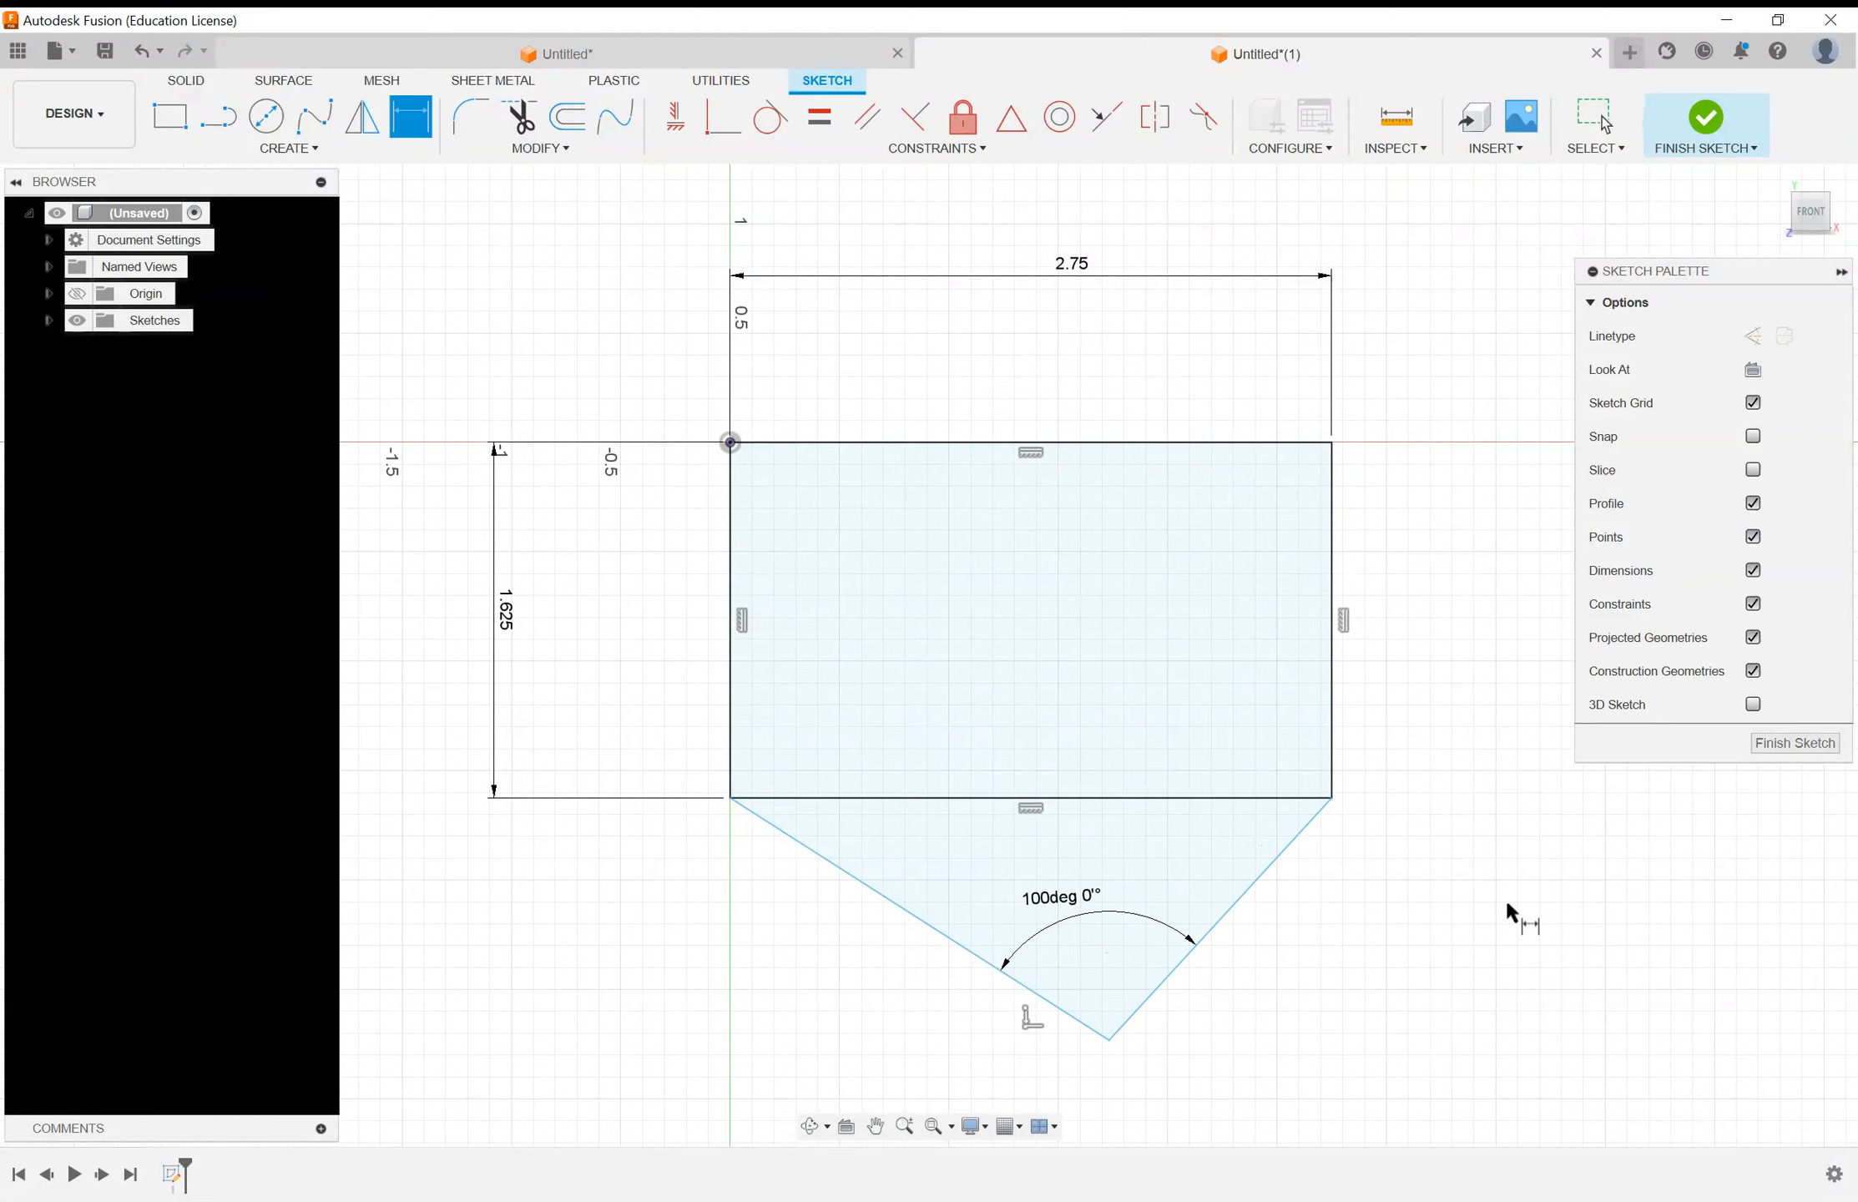
{"action": "key", "text": "Escape"}
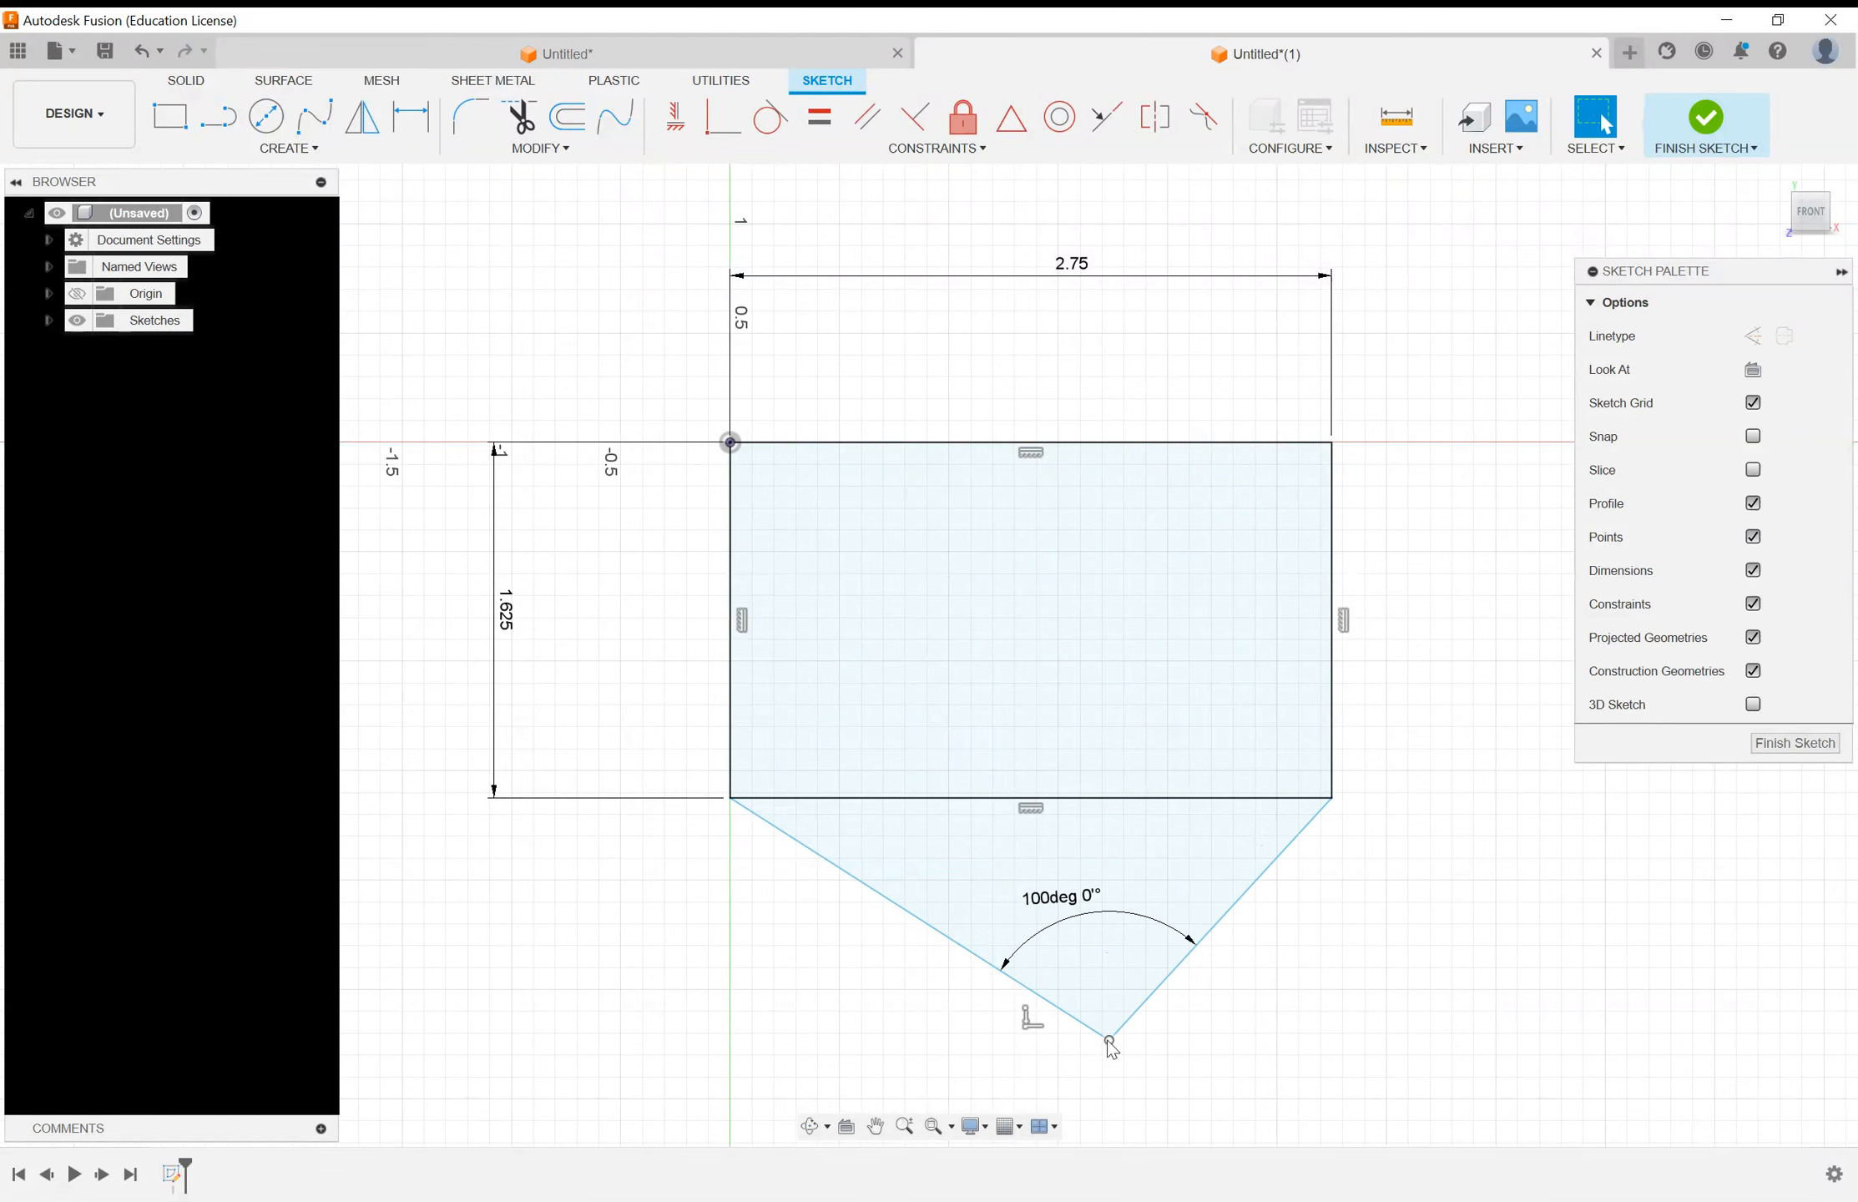
{"action": "mouse_move", "coordinate": [1110, 1048]}
{"action": "left_mouse_down"}
{"action": "mouse_move", "coordinate": [838, 1012]}
{"action": "mouse_move", "coordinate": [1231, 1000]}
{"action": "mouse_move", "coordinate": [808, 1009]}
{"action": "mouse_move", "coordinate": [945, 1065]}
{"action": "mouse_move", "coordinate": [1057, 1078]}
{"action": "left_mouse_up"}
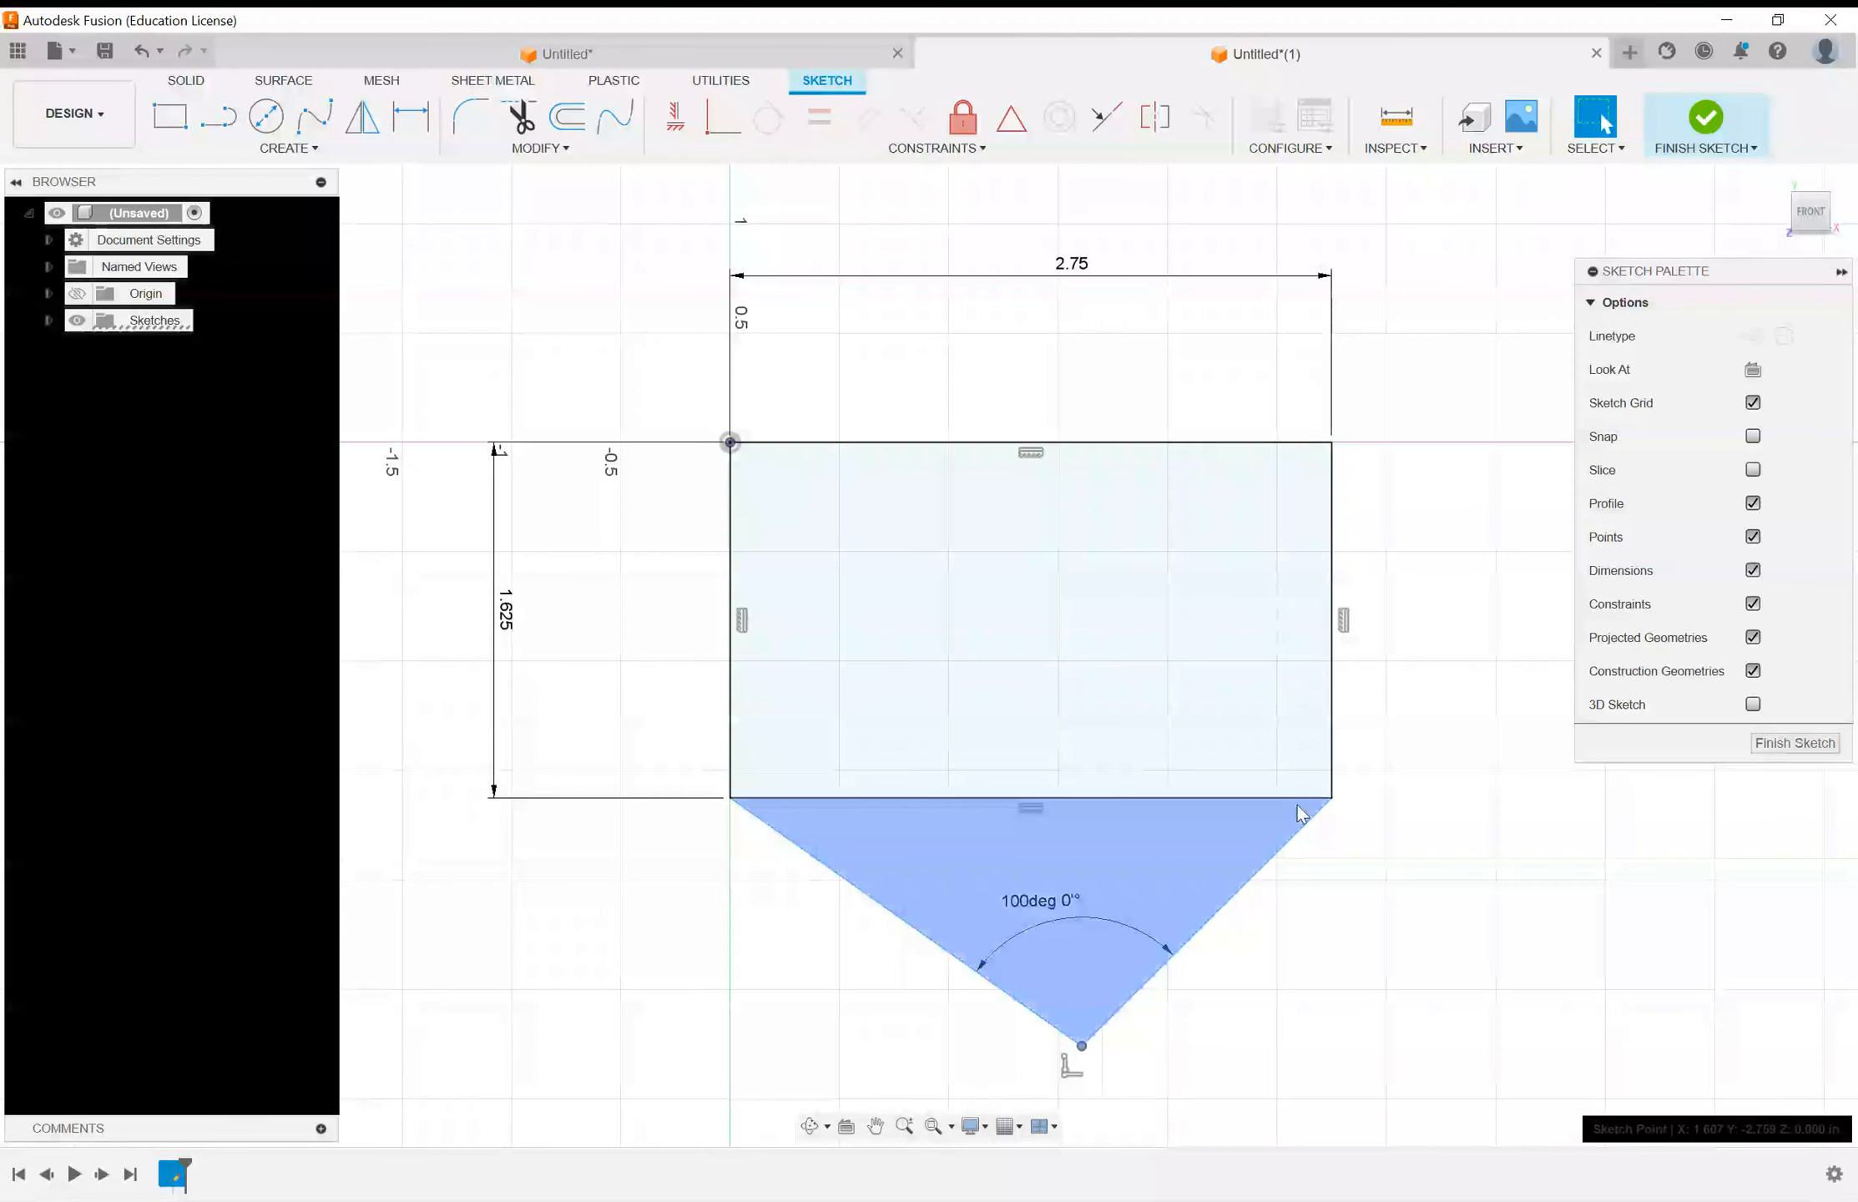
Step: Dimension the angle between the rectangle's bottom edge and the left slanted line to 40 degrees
{"action": "left_click", "coordinate": [424, 124]}
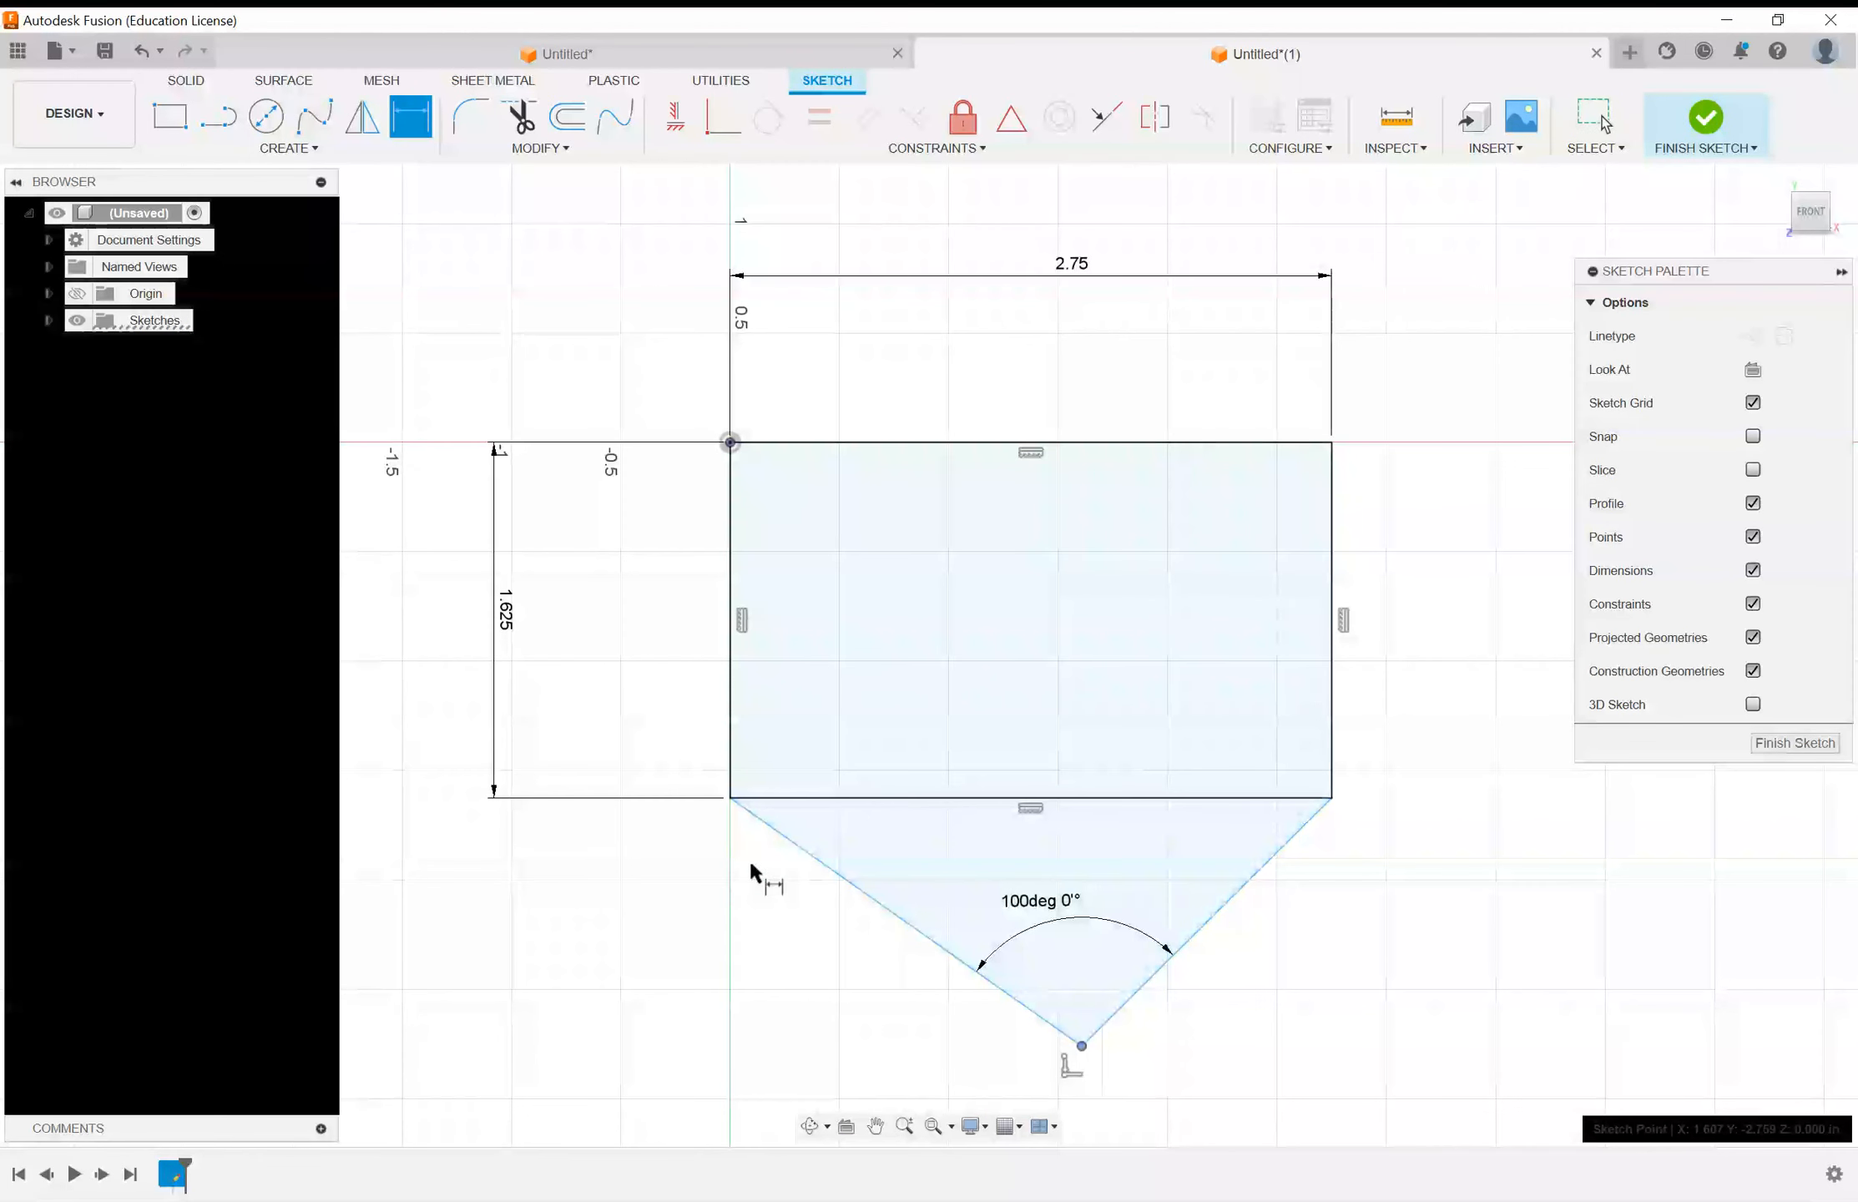
{"action": "left_click", "coordinate": [854, 795]}
{"action": "left_click", "coordinate": [872, 895]}
{"action": "left_click", "coordinate": [887, 856]}
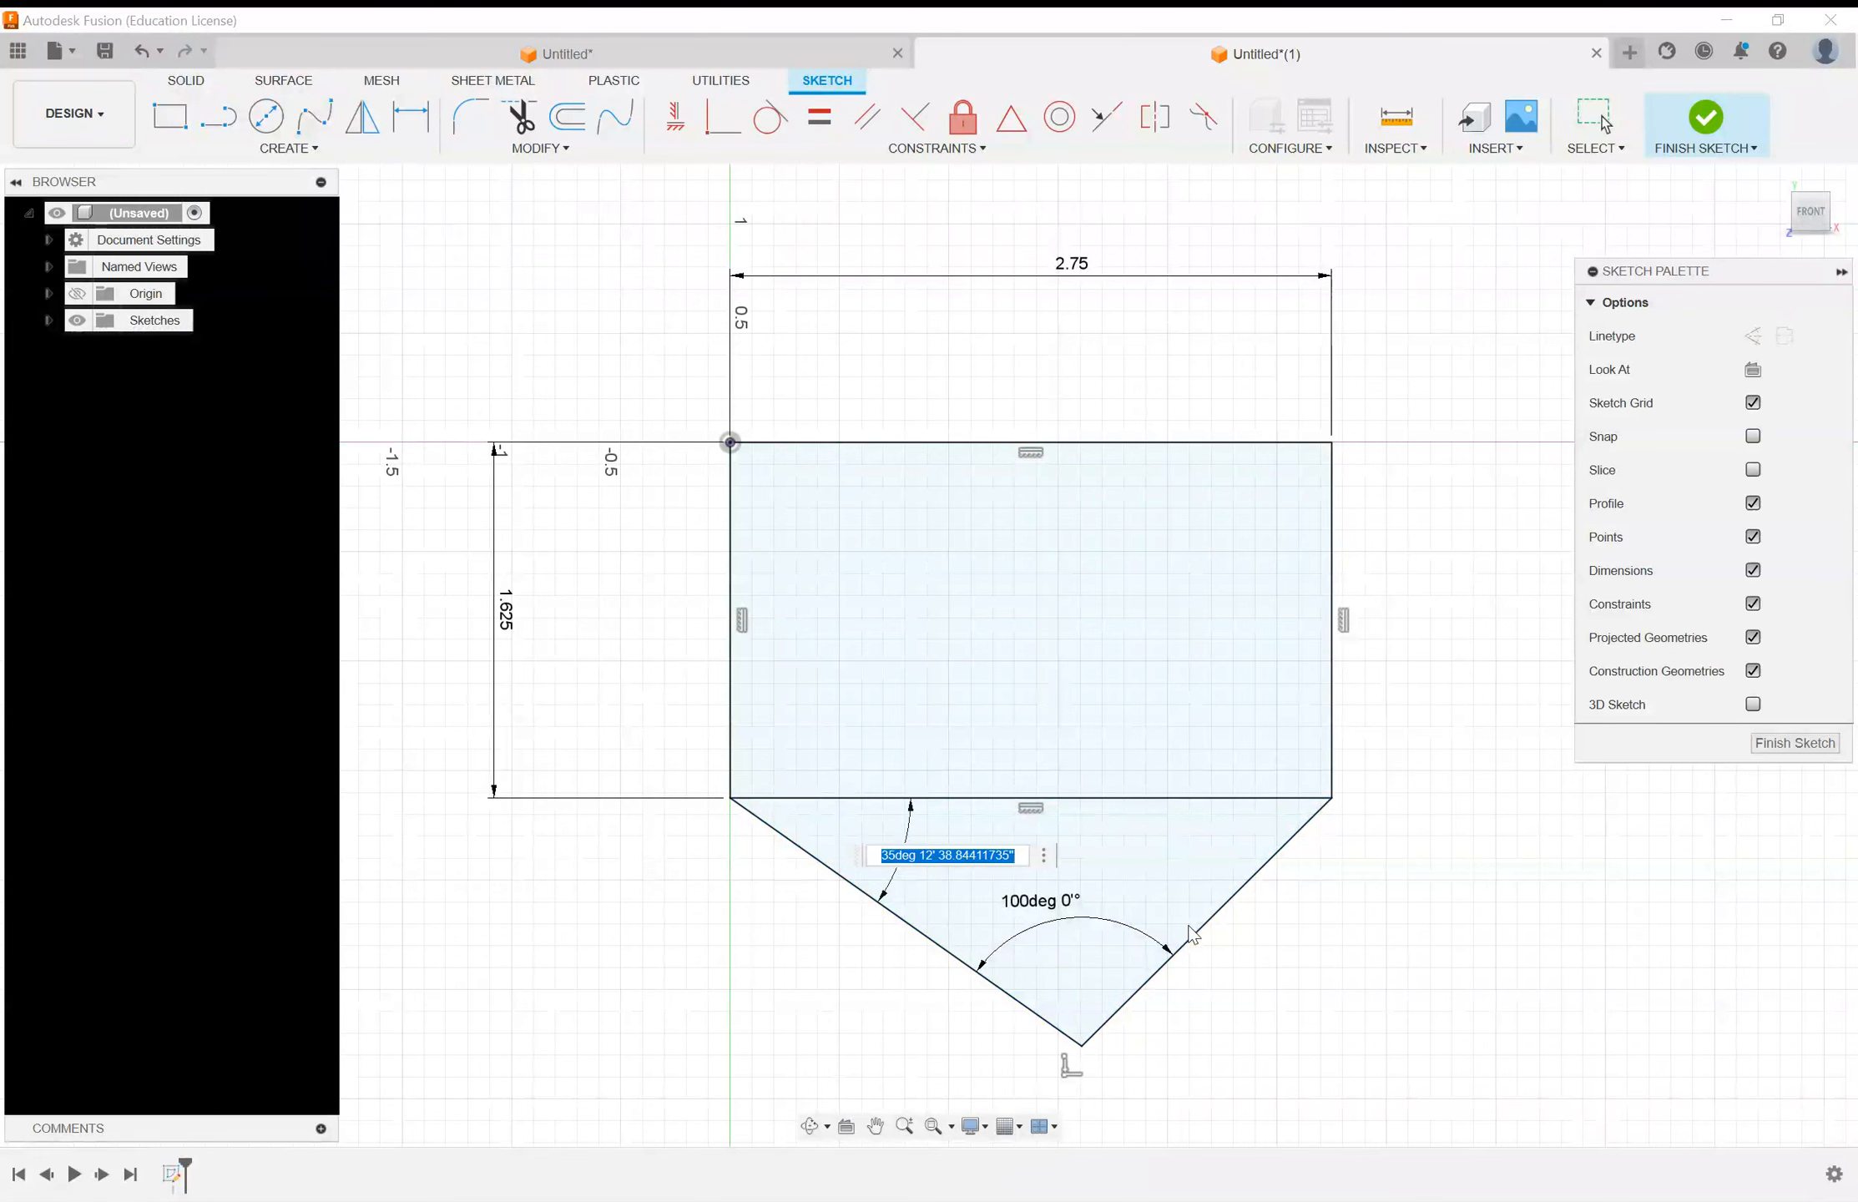
{"action": "type", "text": "40"}
{"action": "key", "text": "Return"}
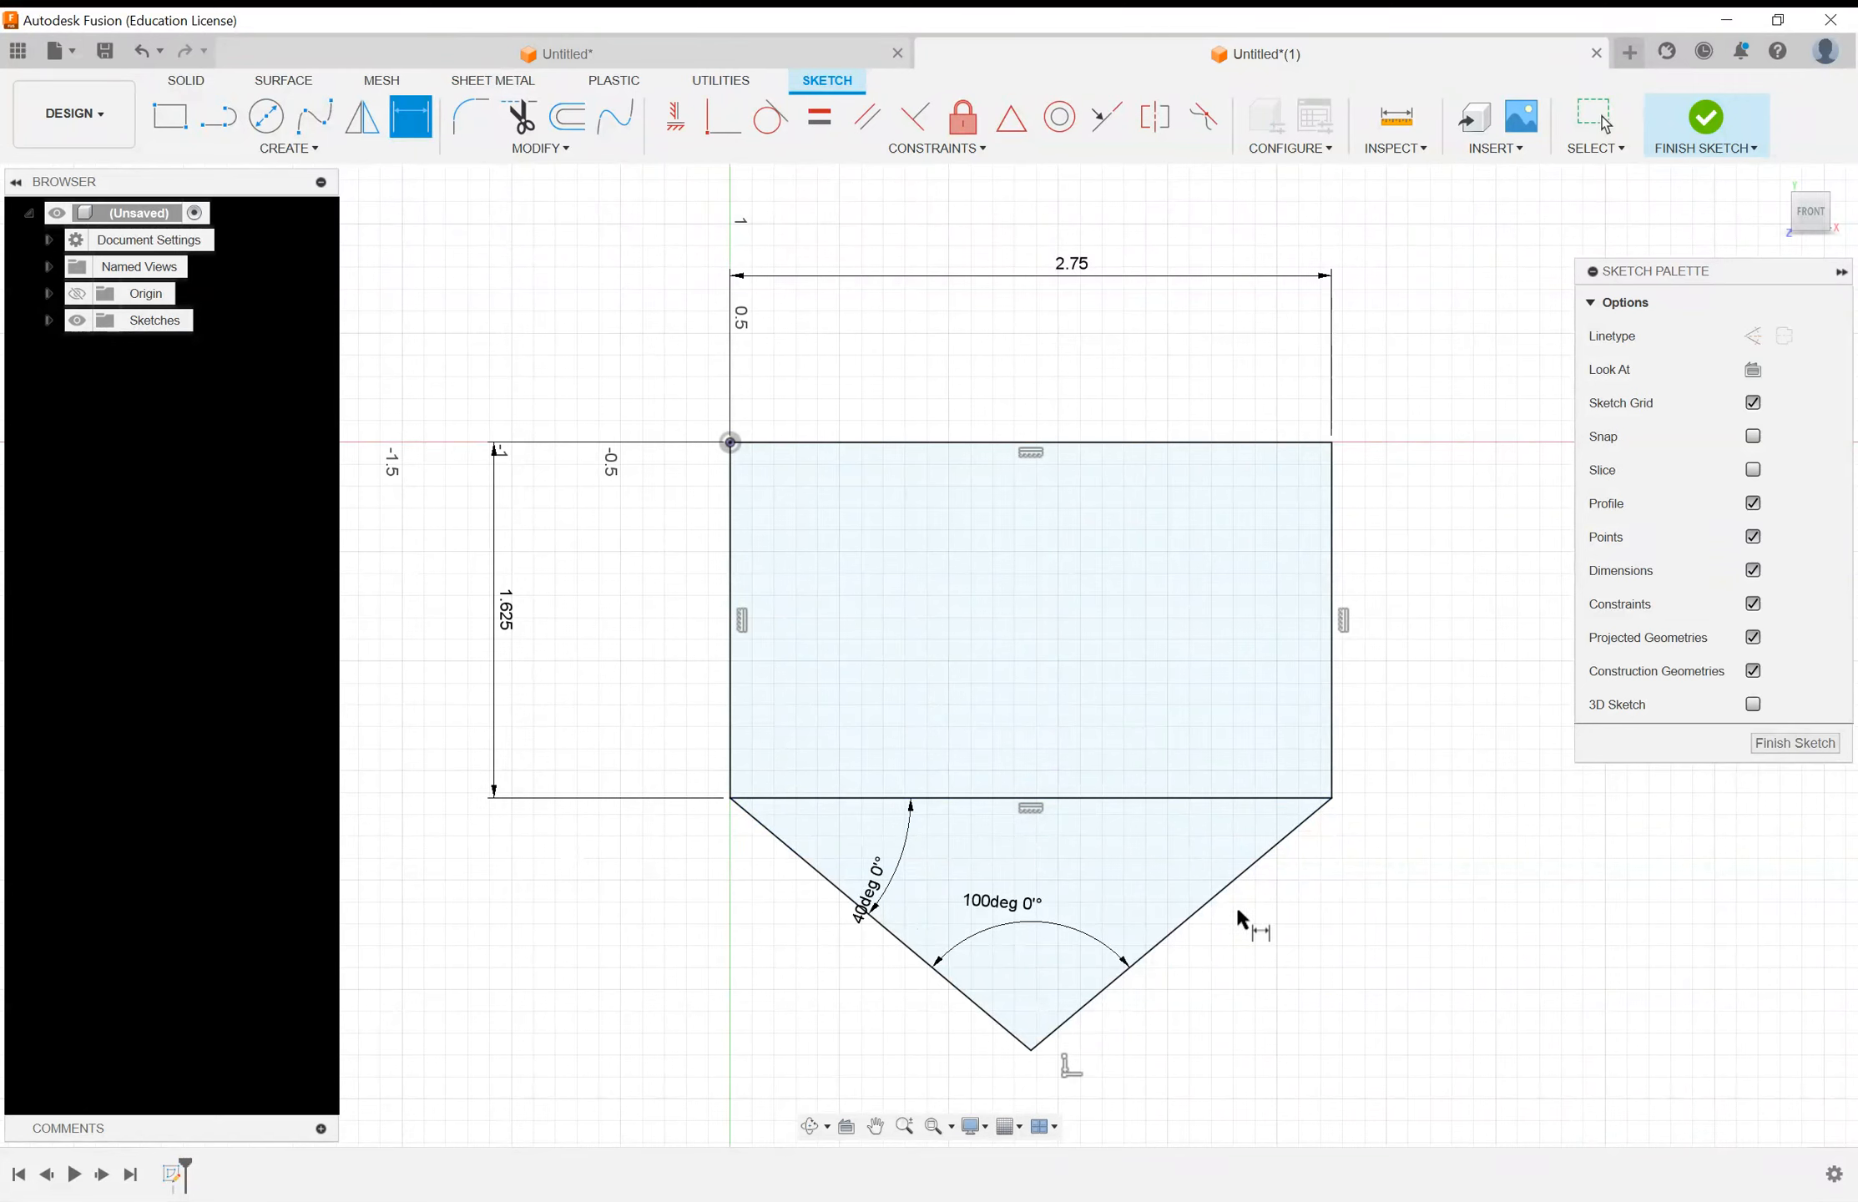
{"action": "key", "text": "Escape"}
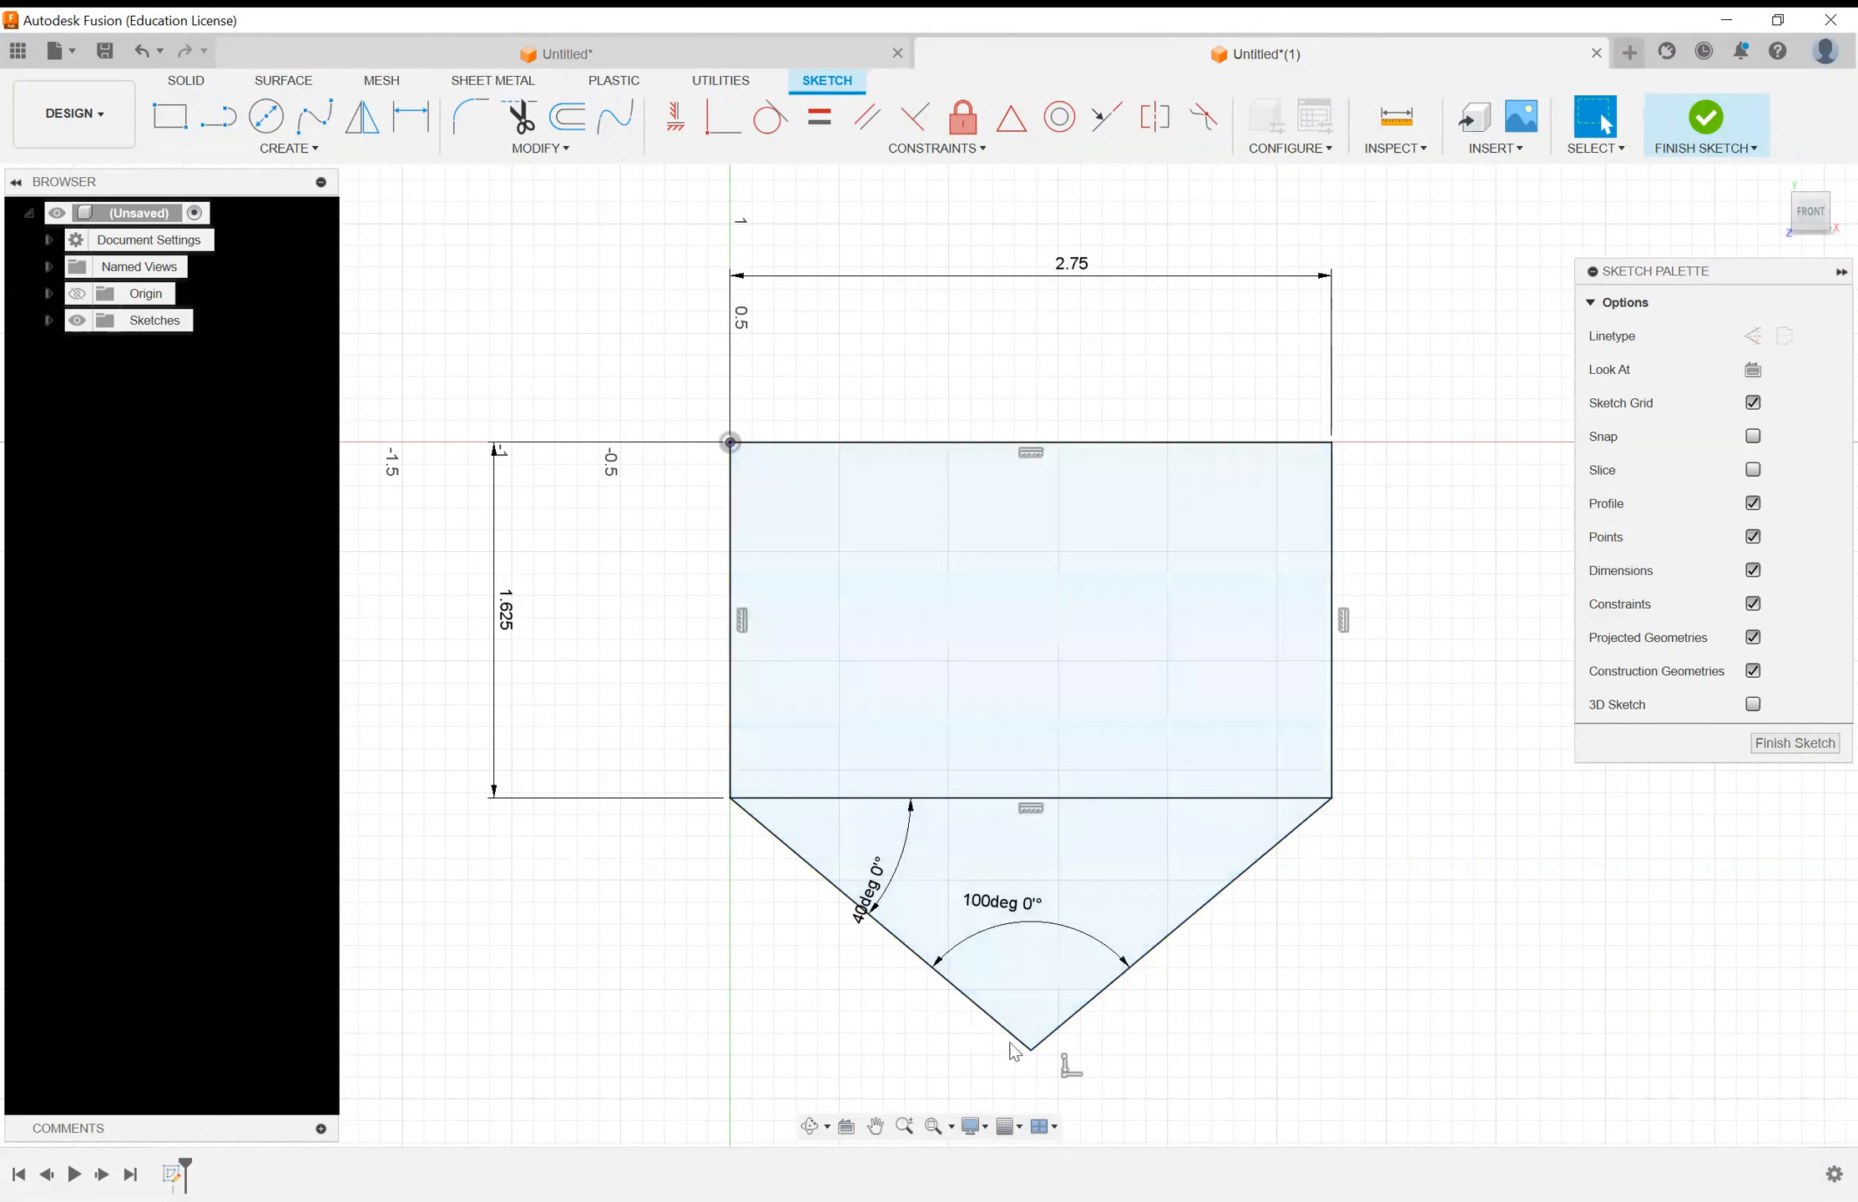
Step: Finish the sketch of the rectangle with the V-shaped point and return to solid modelling
{"action": "left_click", "coordinate": [1032, 1051]}
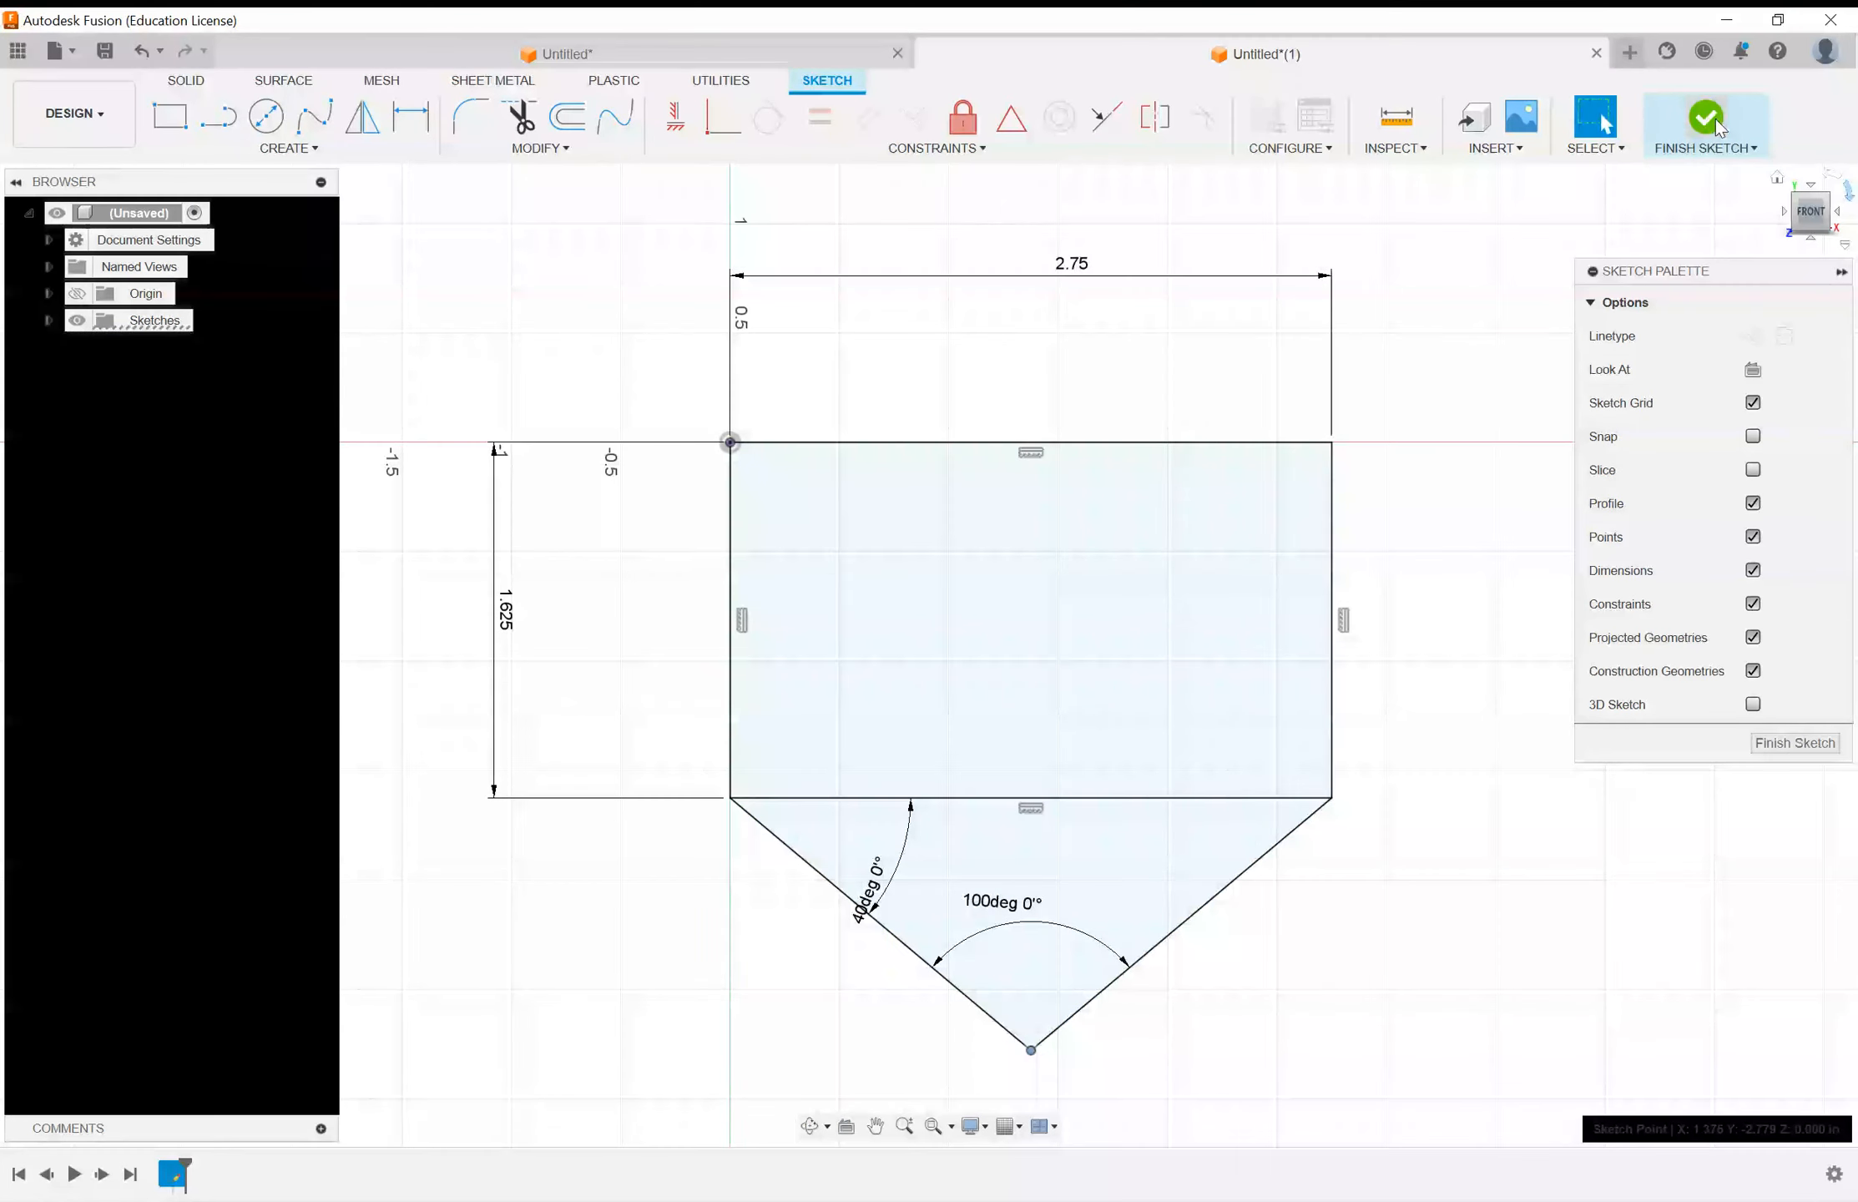
{"action": "left_click", "coordinate": [1782, 749]}
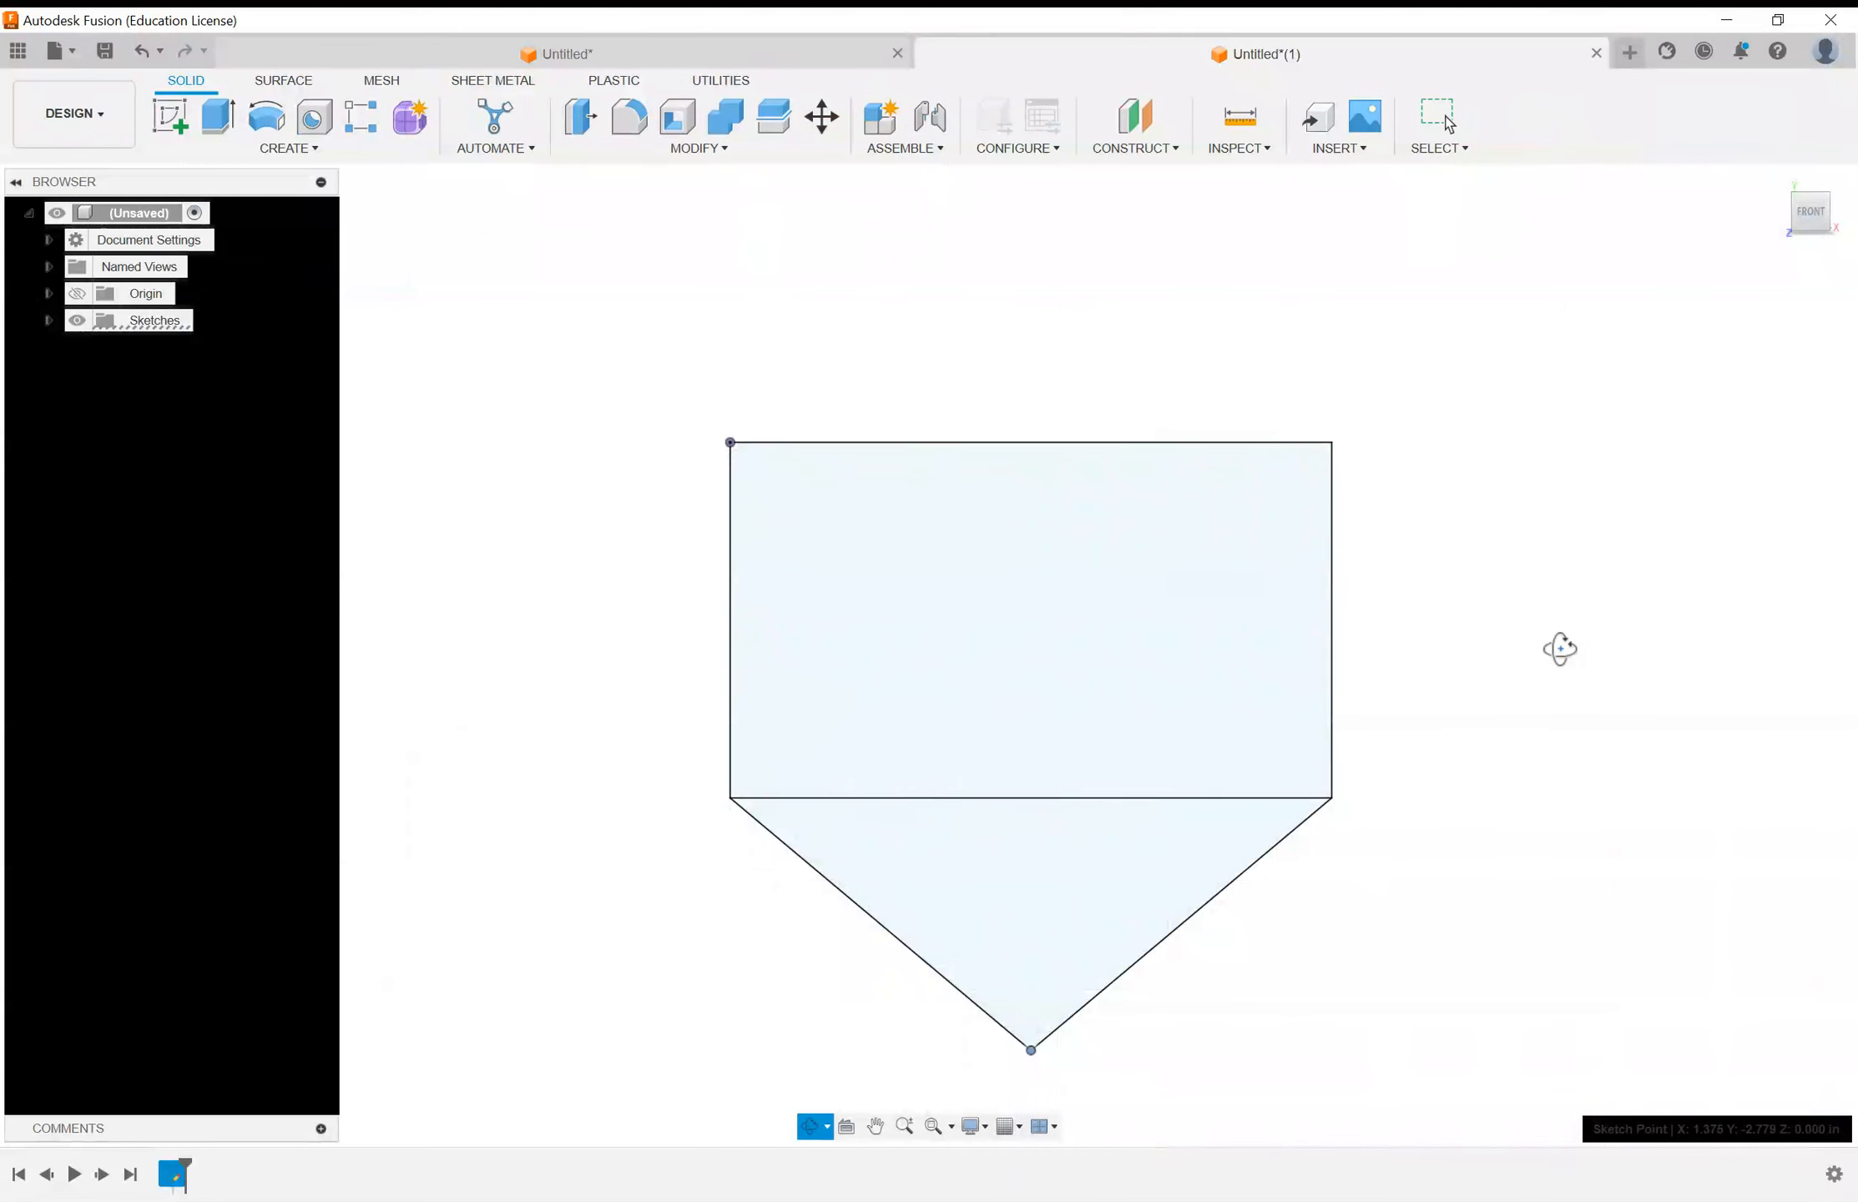
{"action": "mouse_move", "coordinate": [1559, 648]}
{"action": "left_mouse_down"}
{"action": "mouse_move", "coordinate": [1460, 697]}
{"action": "mouse_move", "coordinate": [1432, 775]}
{"action": "mouse_move", "coordinate": [1523, 691]}
{"action": "mouse_move", "coordinate": [1422, 787]}
{"action": "mouse_move", "coordinate": [1437, 782]}
{"action": "mouse_move", "coordinate": [1498, 700]}
{"action": "mouse_move", "coordinate": [1485, 655]}
{"action": "mouse_move", "coordinate": [1464, 681]}
{"action": "mouse_move", "coordinate": [1361, 705]}
{"action": "mouse_move", "coordinate": [1356, 726]}
{"action": "mouse_move", "coordinate": [1402, 699]}
{"action": "mouse_move", "coordinate": [1379, 728]}
{"action": "left_mouse_up"}
{"action": "key", "text": "Escape"}
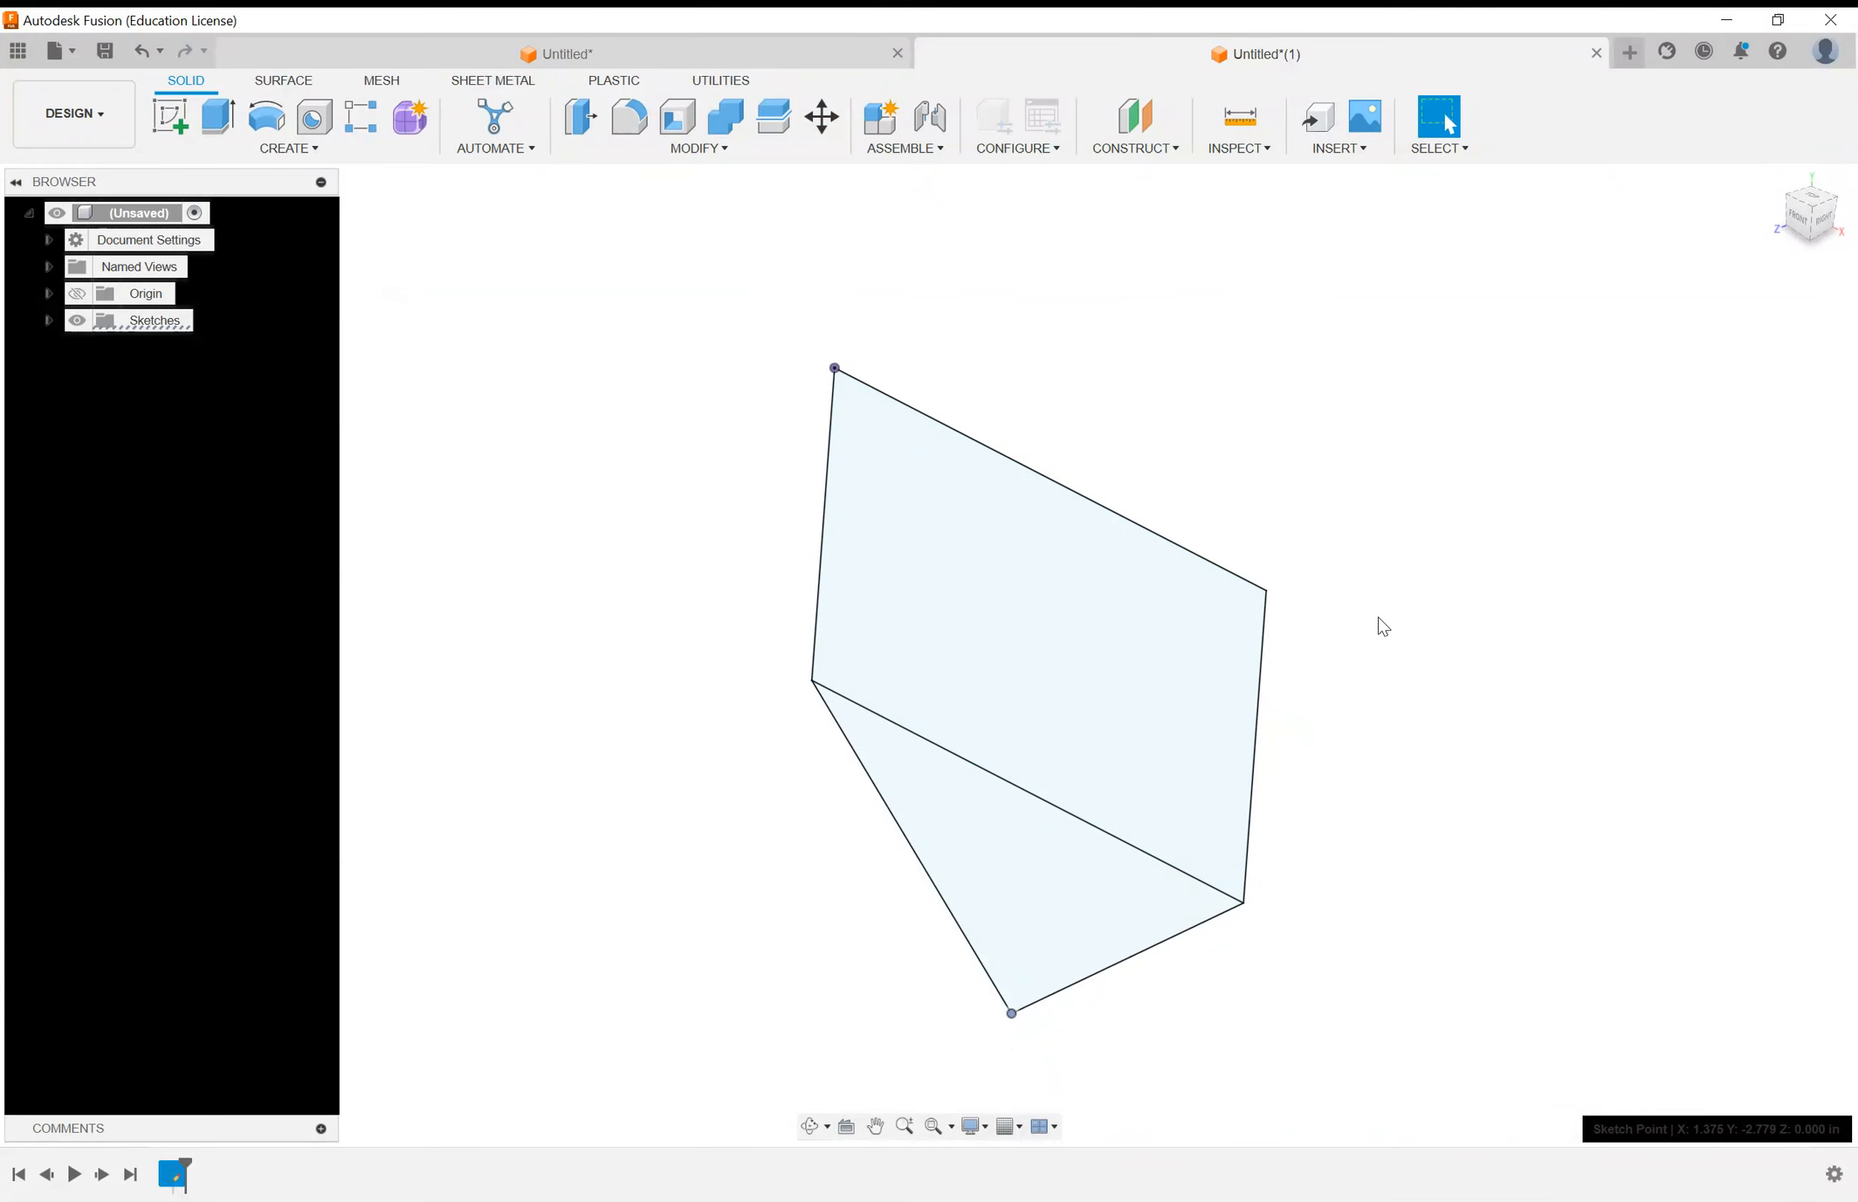
{"action": "scroll", "coordinate": [620, 553], "scroll_direction": "down", "scroll_amount": 2}
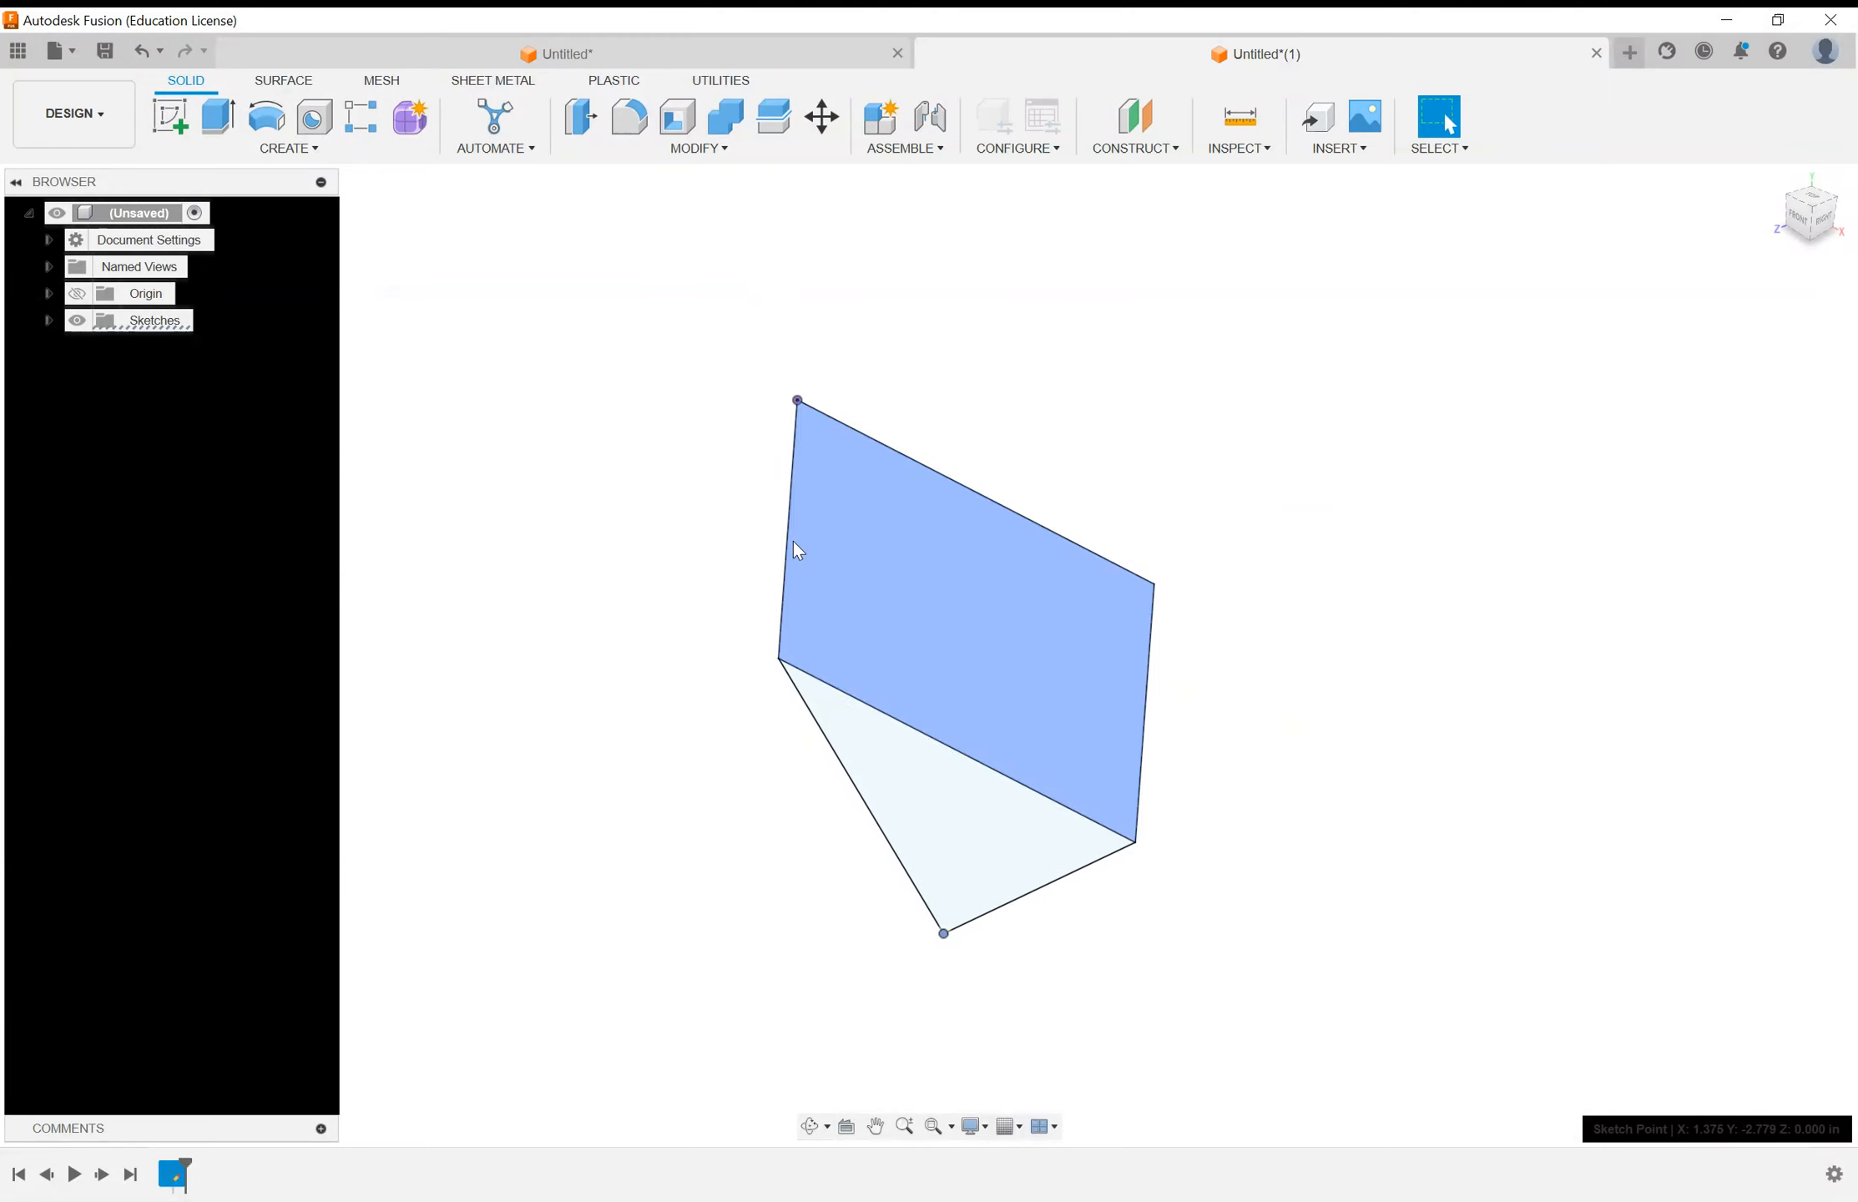